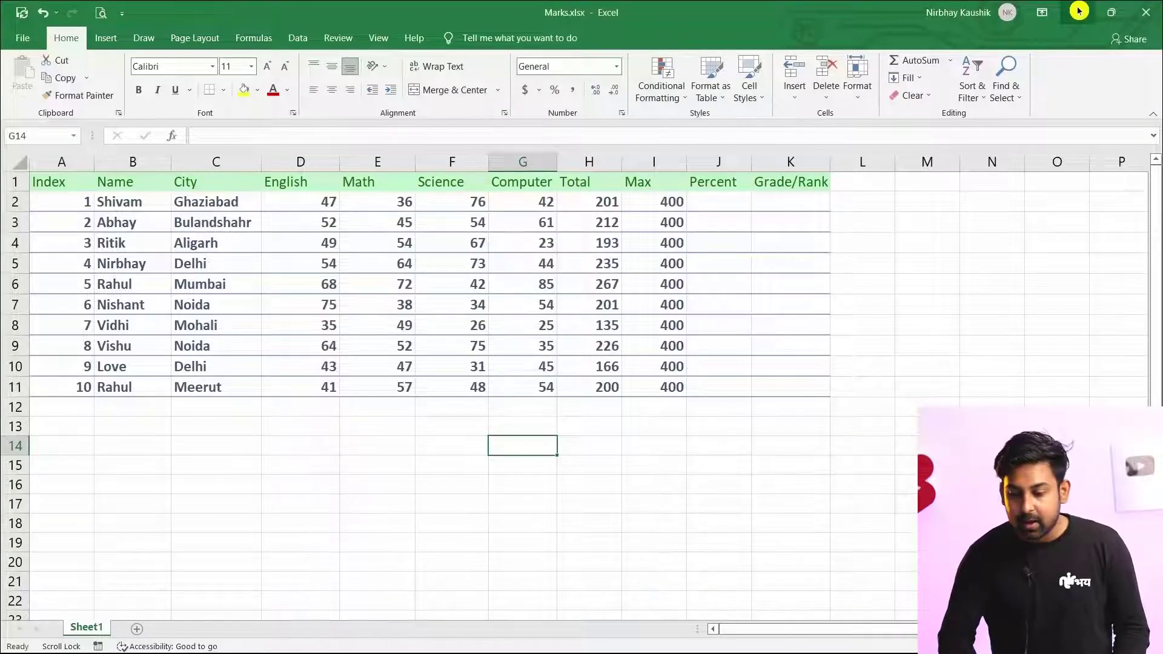
pyautogui.click(713, 200)
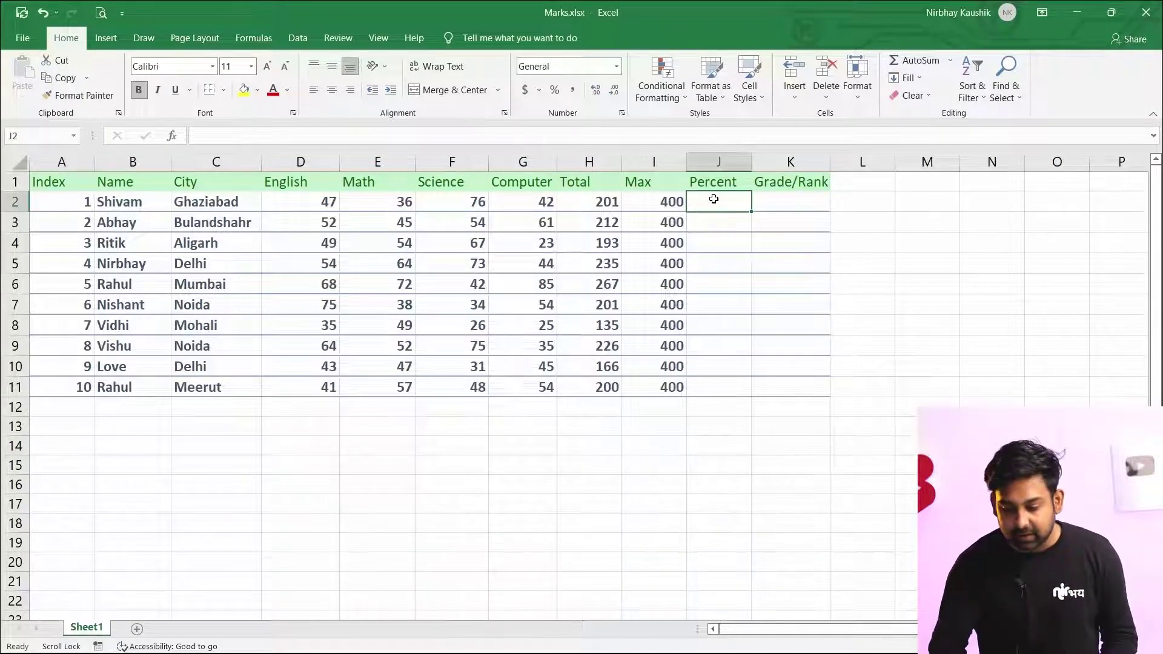
pyautogui.write('=')
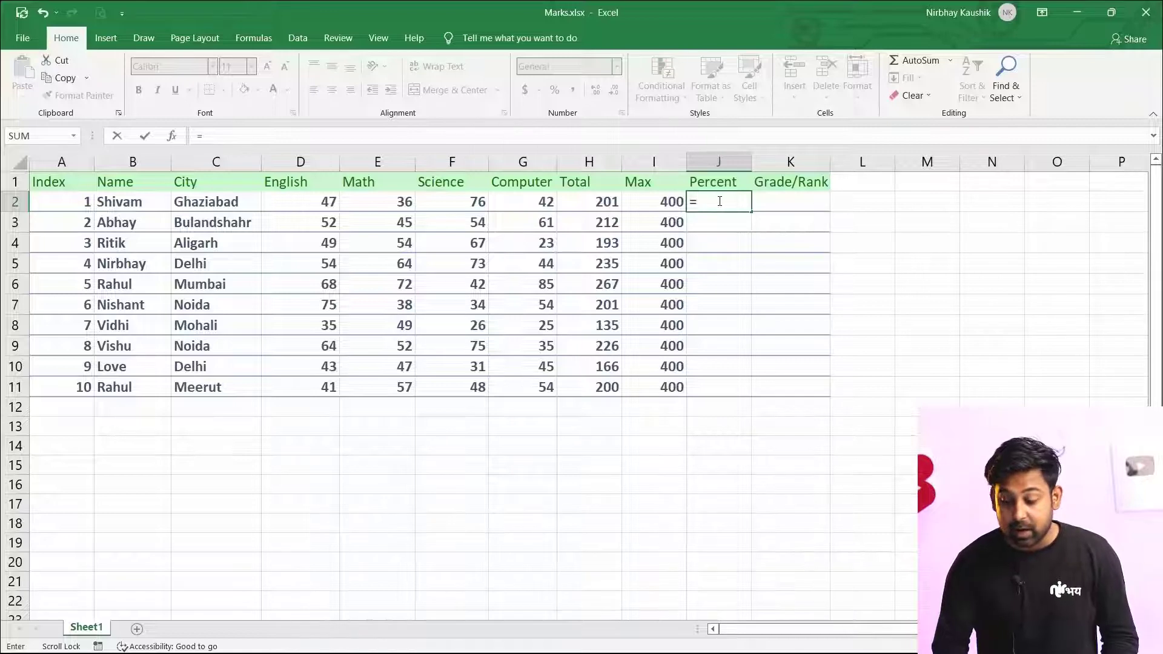
pyautogui.press('Escape')
pyautogui.click(780, 208)
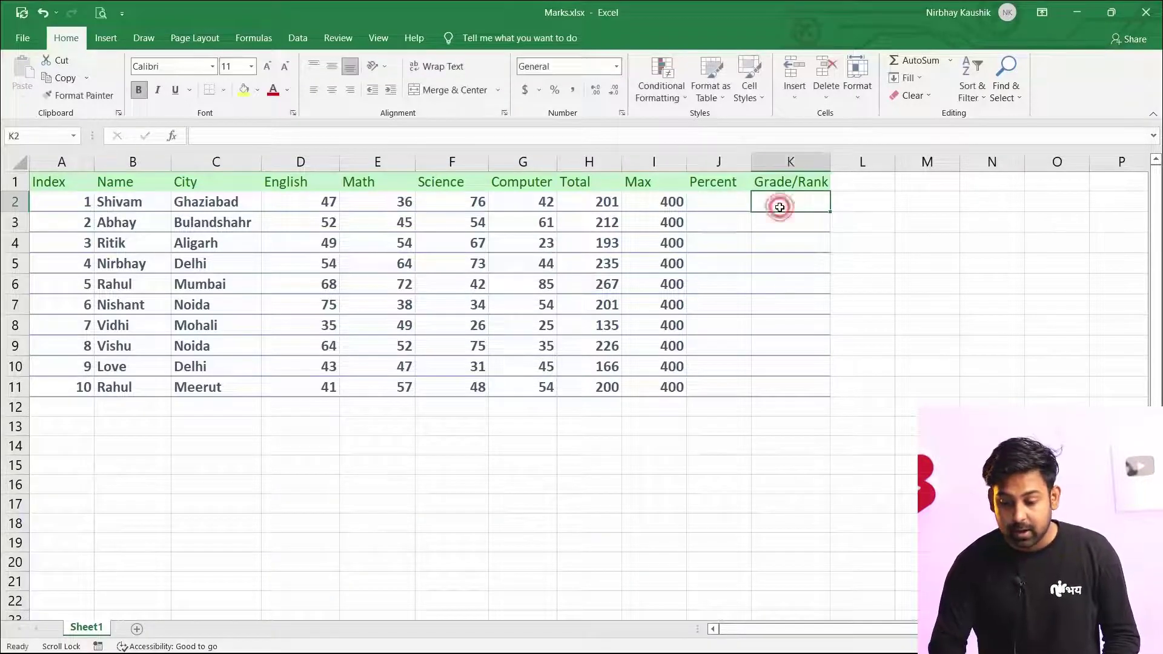
# Step: Fill the Percent column from J2 to J11 with Total divided by Max, using =H2/I2 in percentage format
pyautogui.click(712, 204)
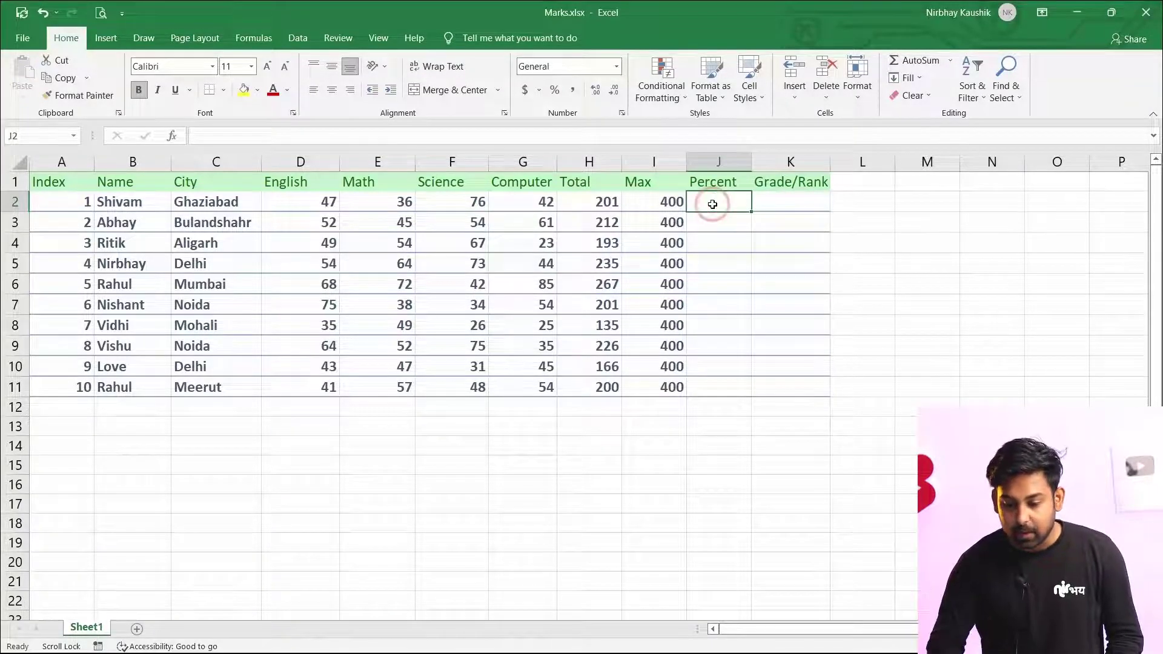
pyautogui.click(555, 92)
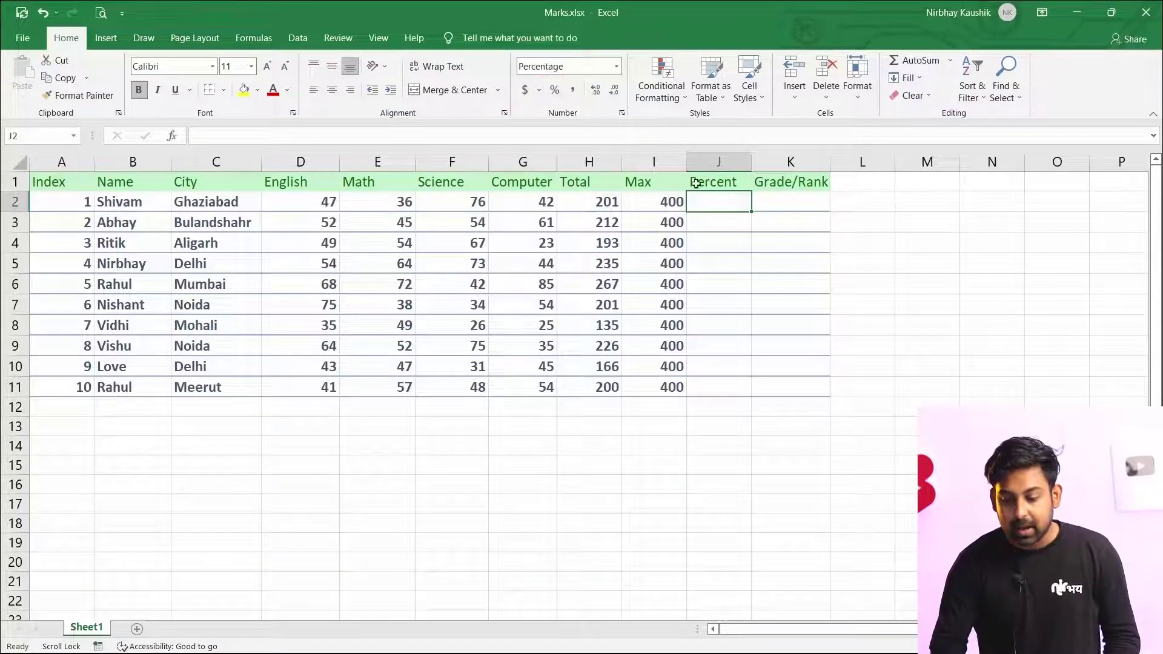
pyautogui.write('=')
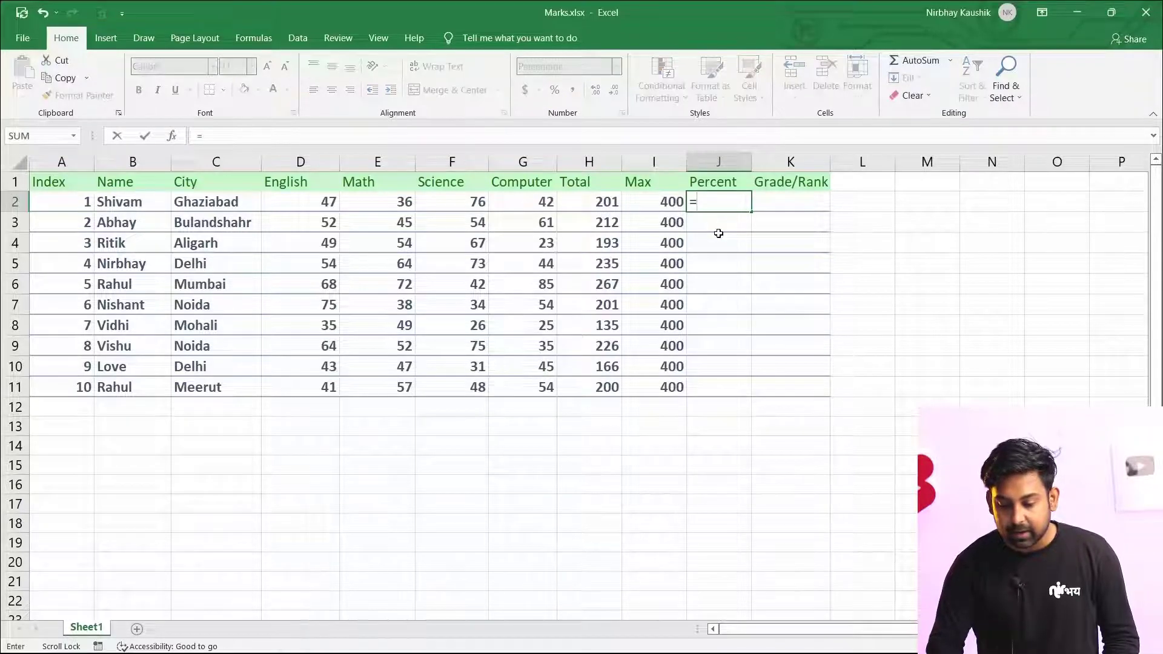
pyautogui.click(598, 205)
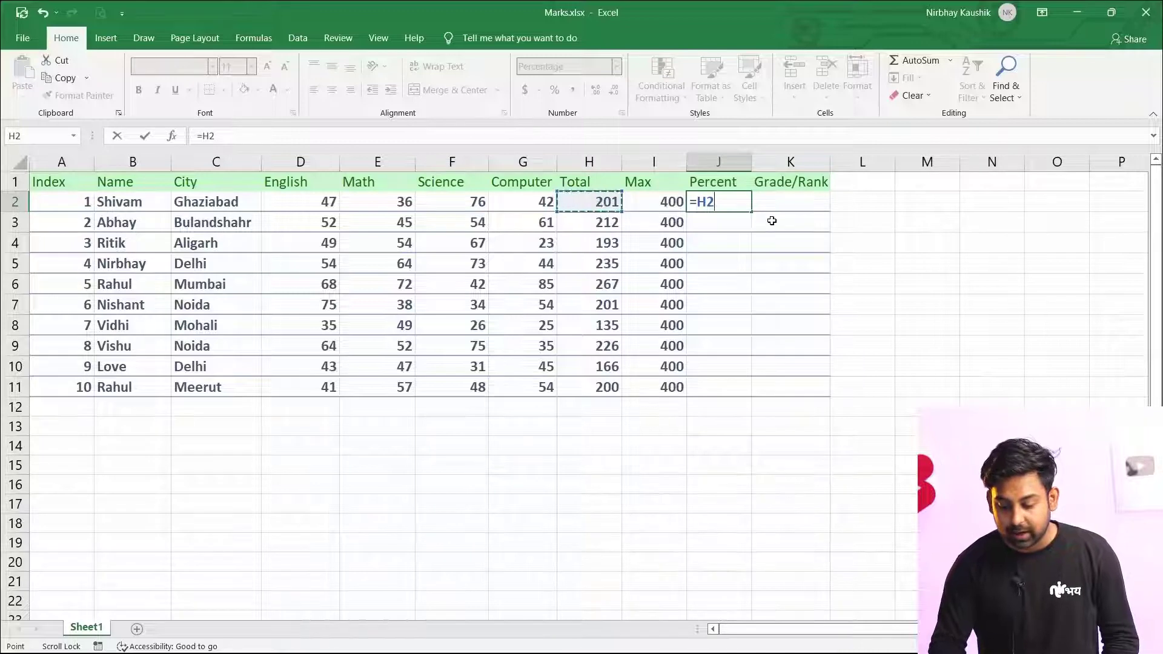
pyautogui.write('/')
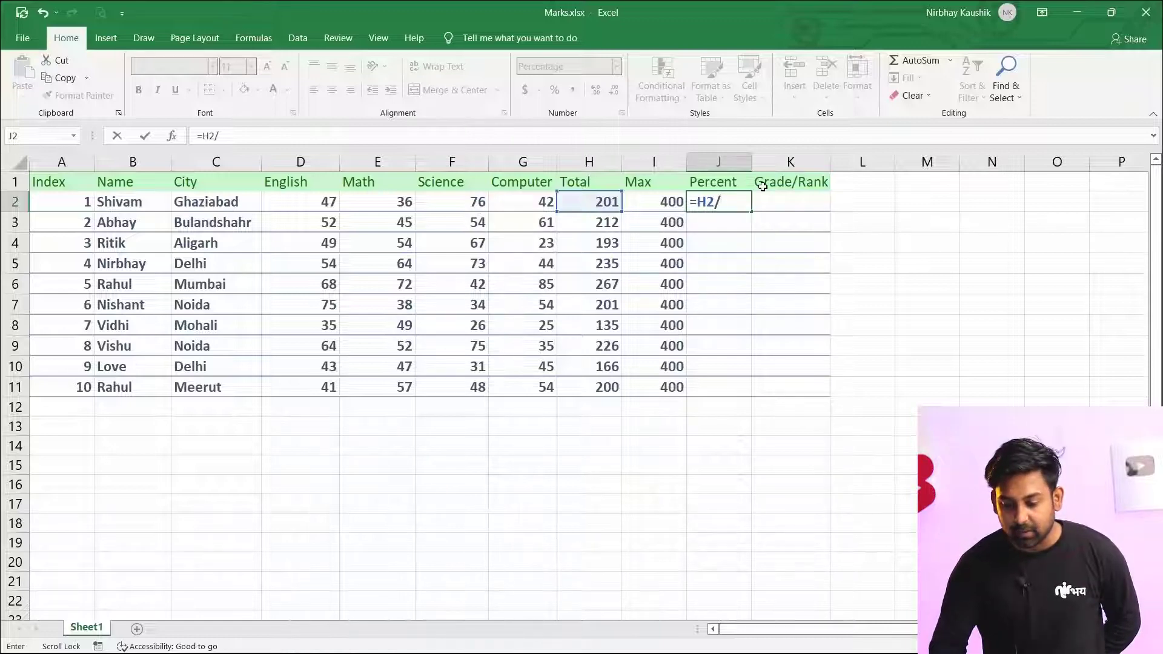
pyautogui.click(674, 202)
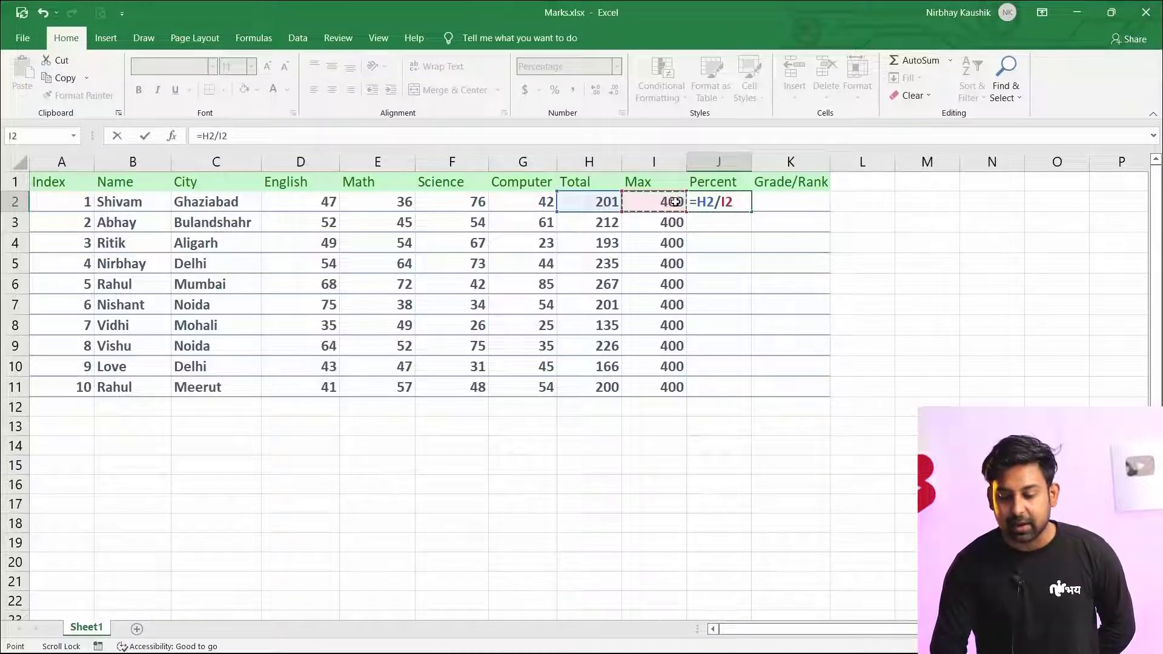
pyautogui.press('Return')
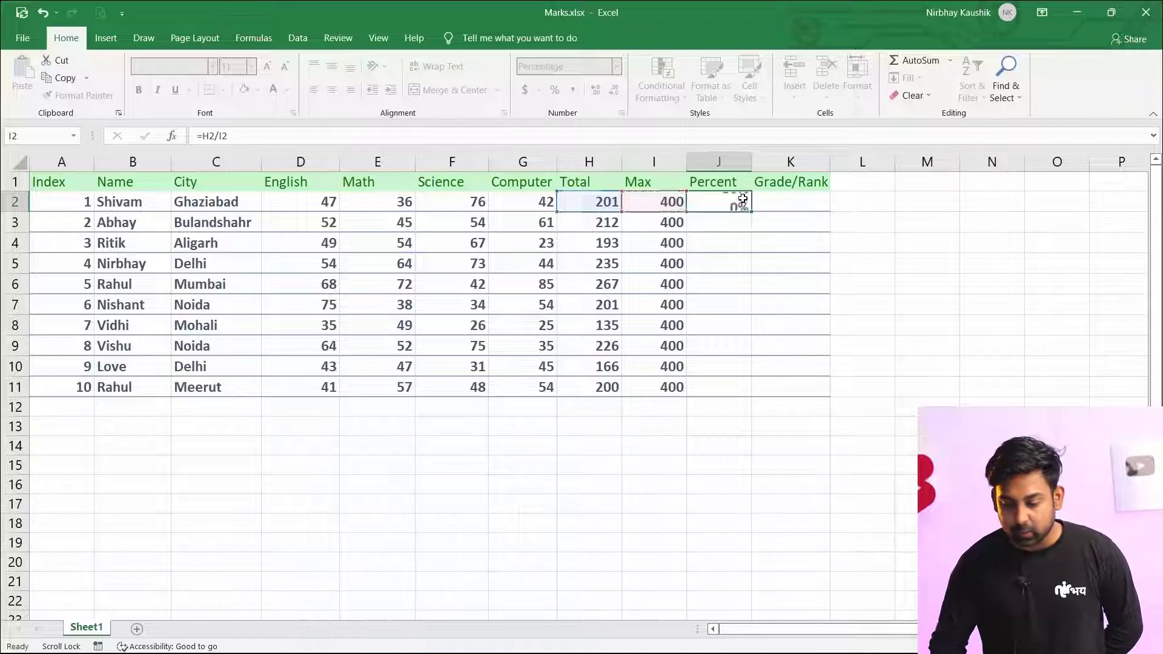
pyautogui.click(743, 202)
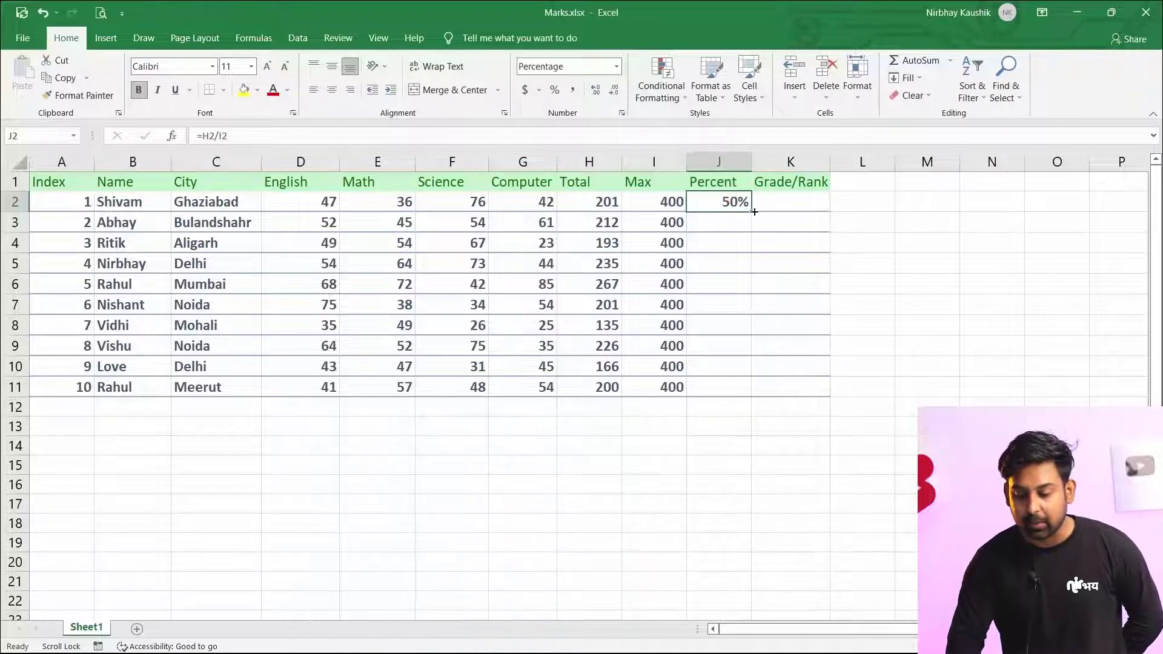
pyautogui.moveTo(752, 211); pyautogui.dragTo(760, 395)
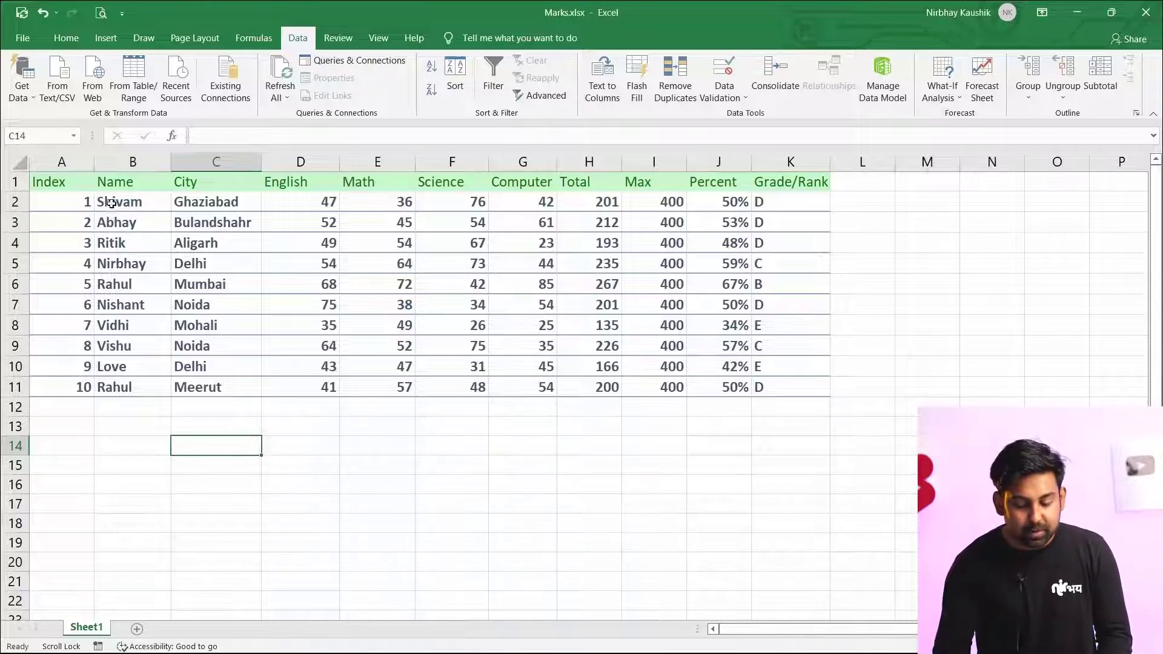
# Step: Create a dropdown list in cell C15 from the student names in B2:B11 and choose the first student from it
pyautogui.moveTo(115, 200); pyautogui.dragTo(132, 388)
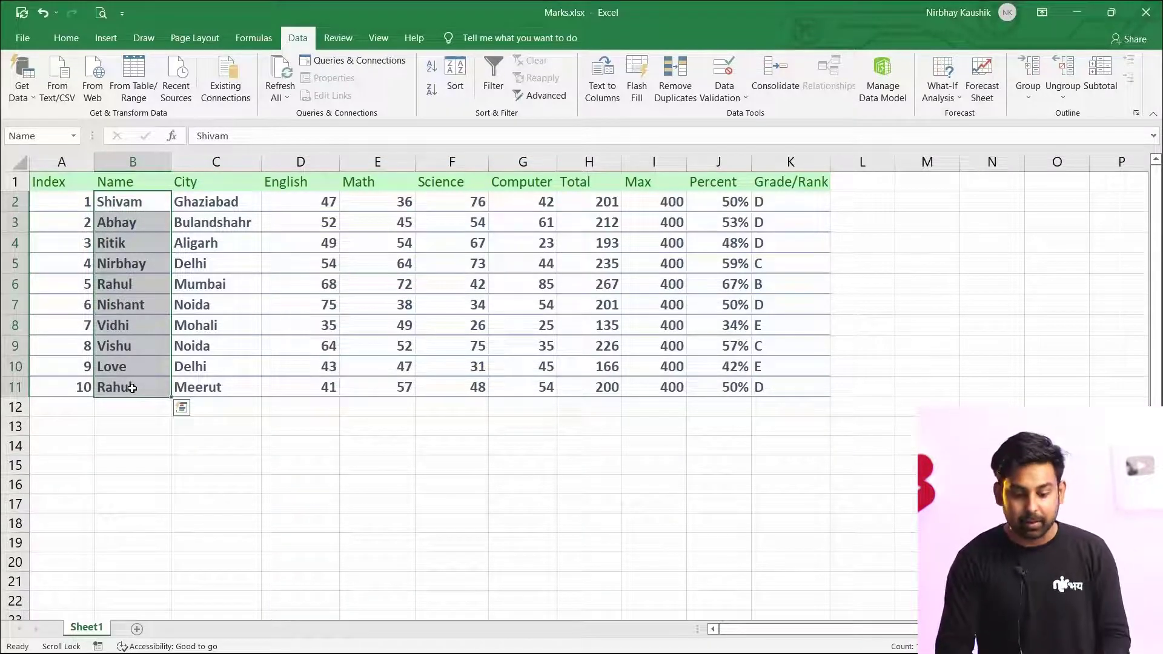
pyautogui.click(200, 458)
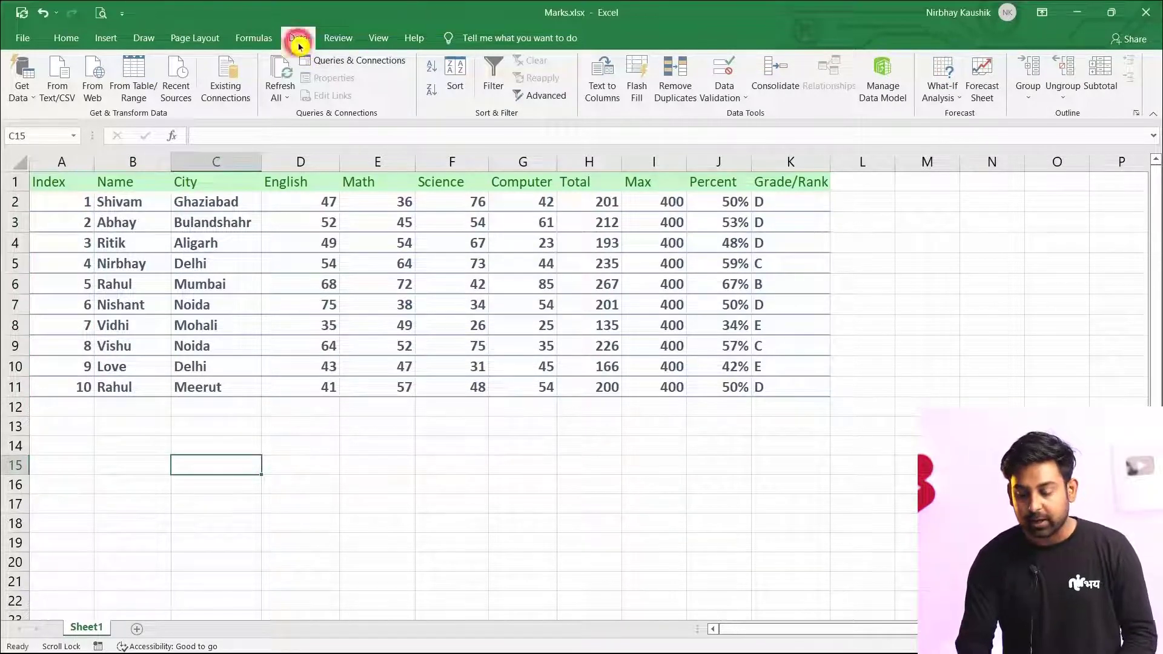
pyautogui.click(729, 66)
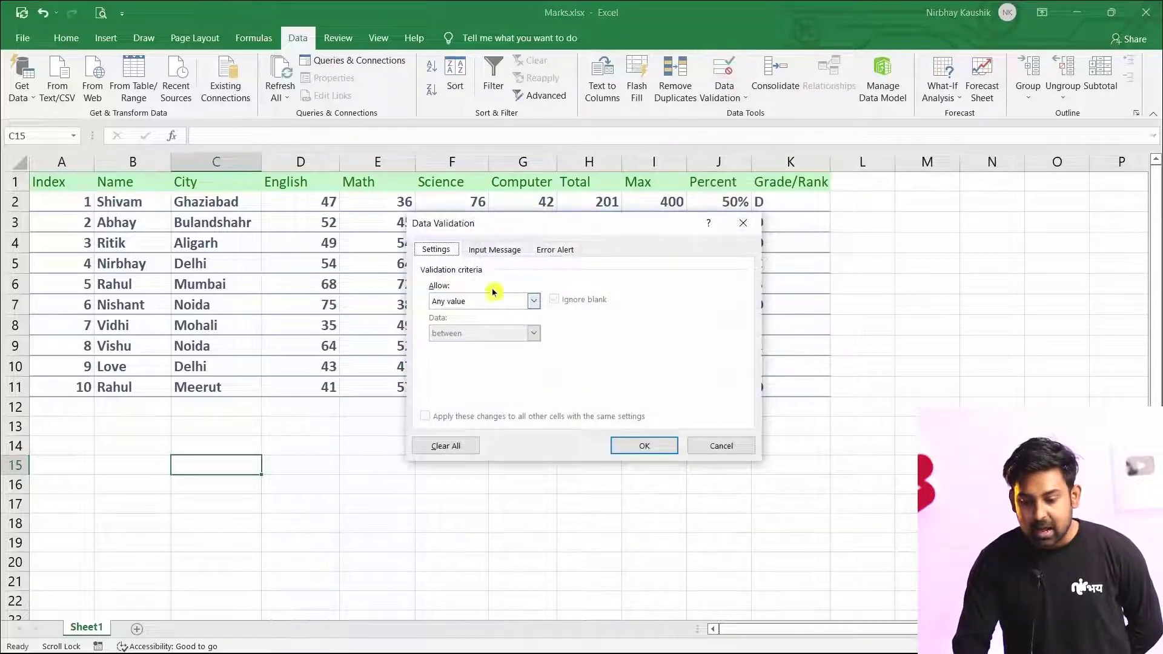
pyautogui.click(536, 306)
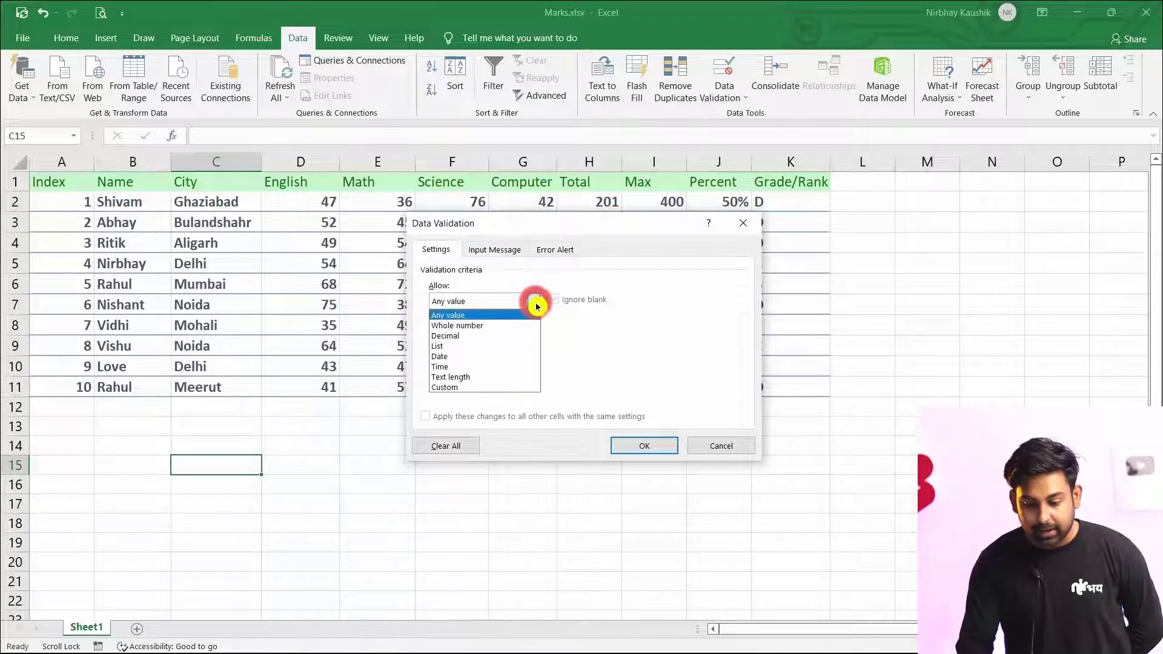
pyautogui.click(471, 351)
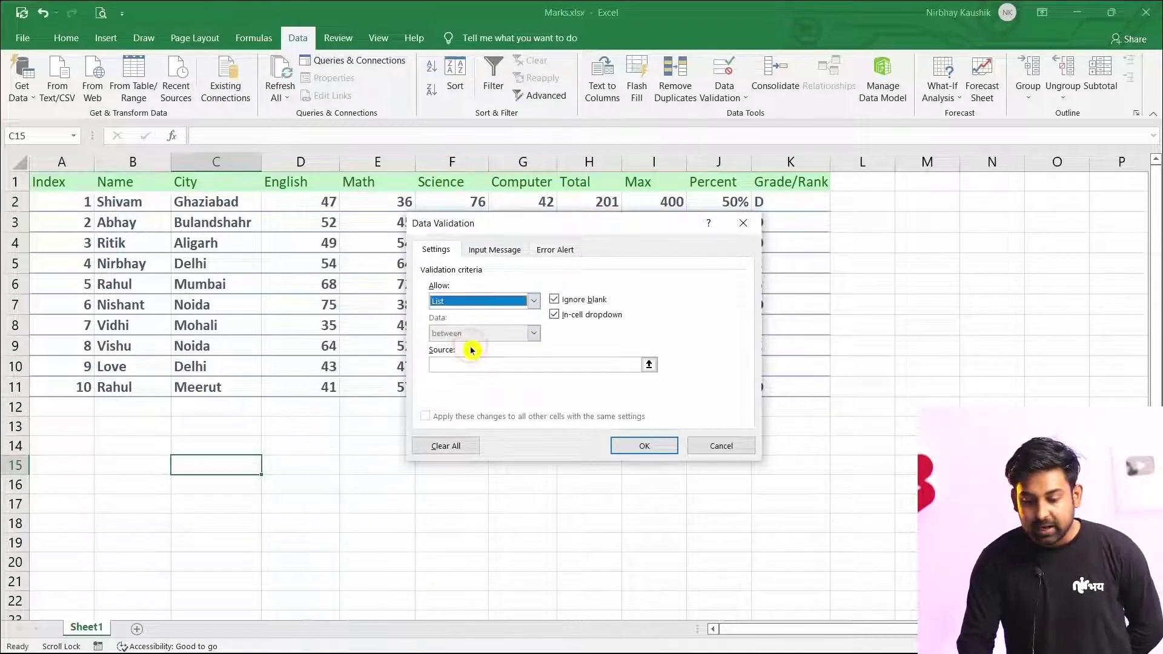
pyautogui.click(533, 366)
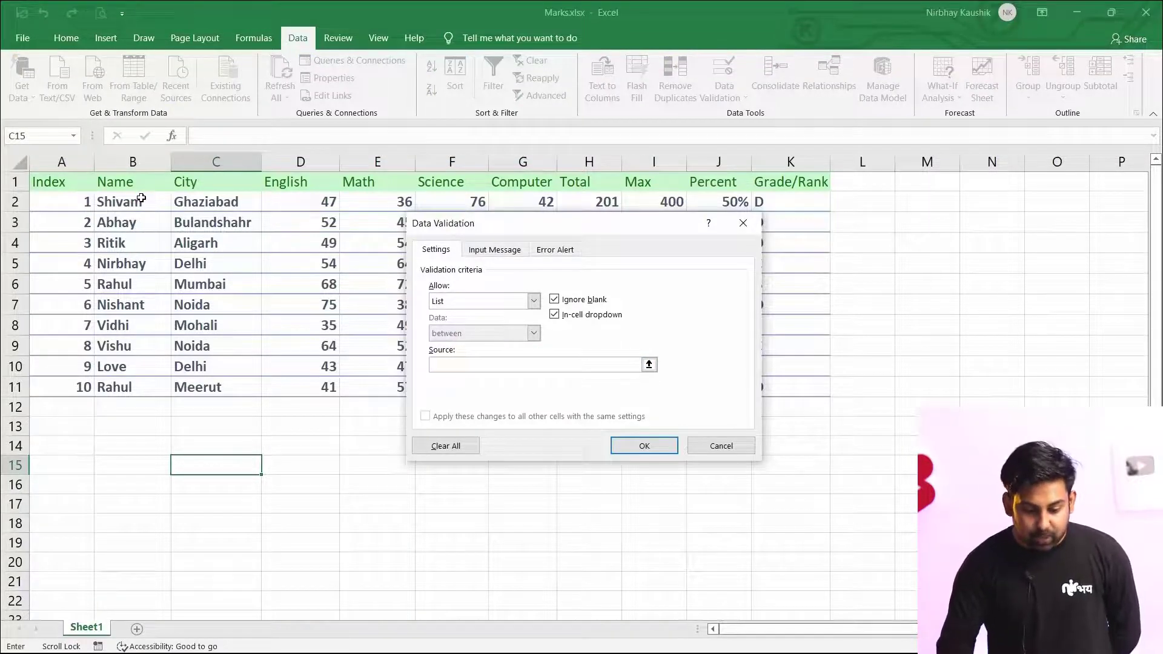
pyautogui.moveTo(142, 199); pyautogui.dragTo(144, 393)
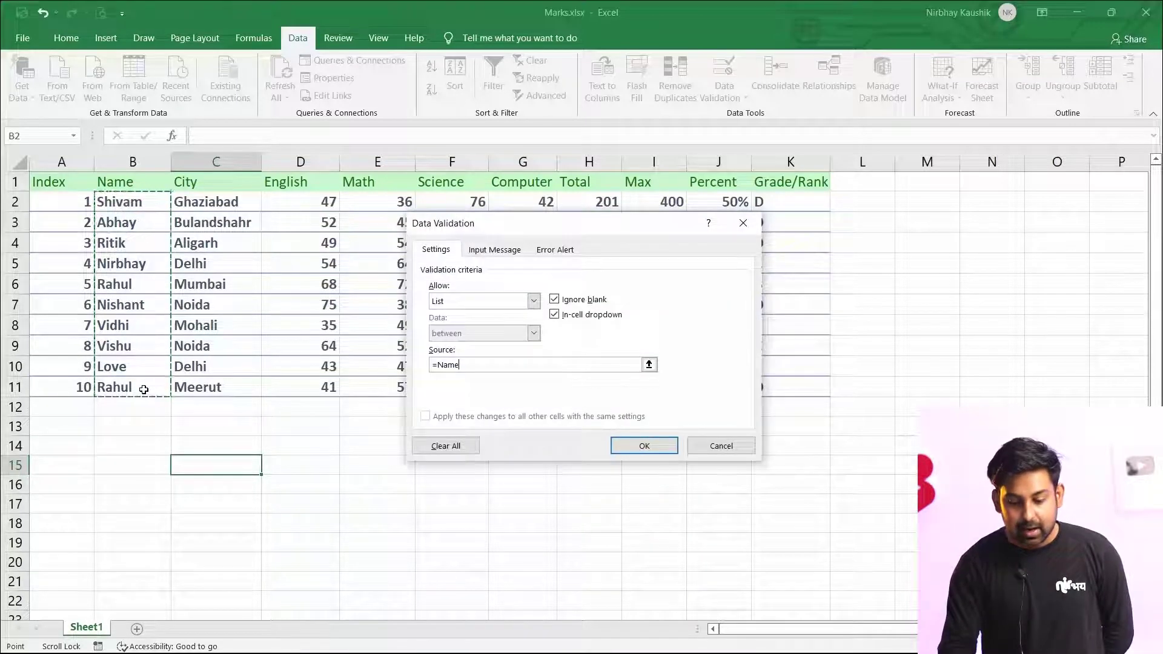
pyautogui.click(654, 441)
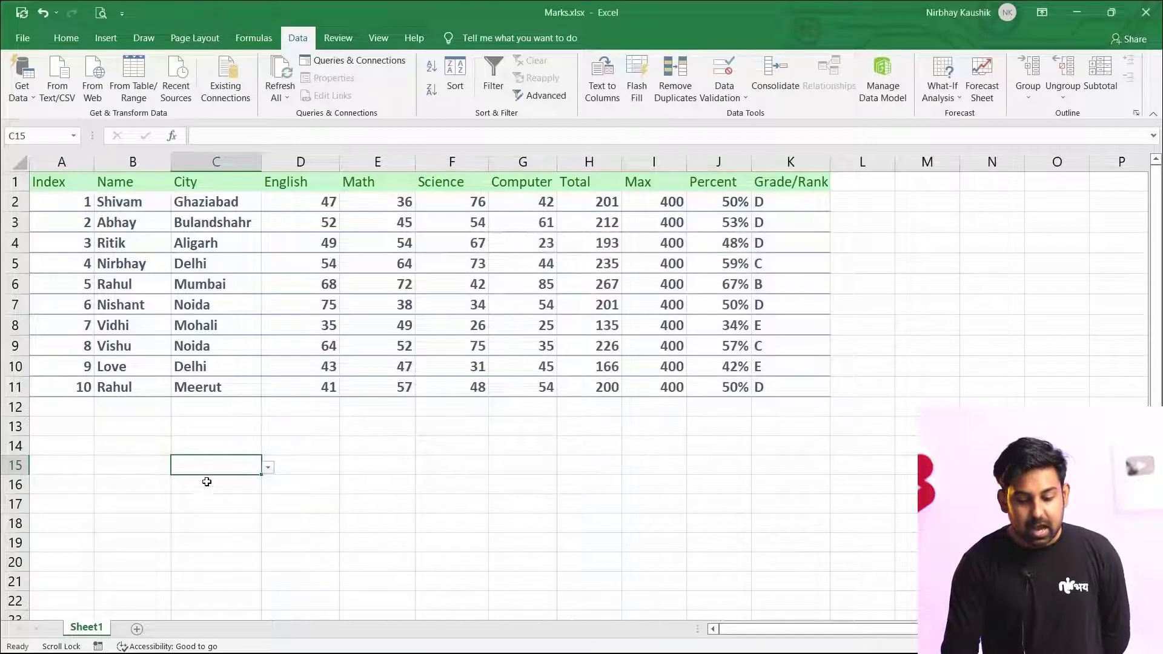
pyautogui.click(268, 469)
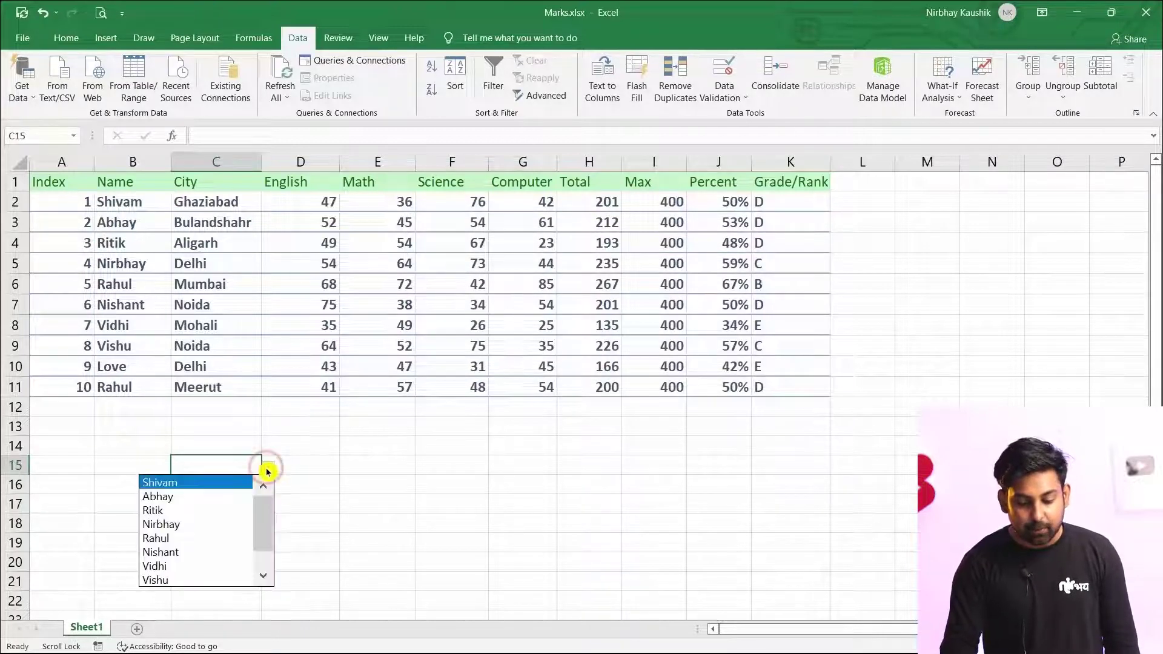
pyautogui.click(195, 490)
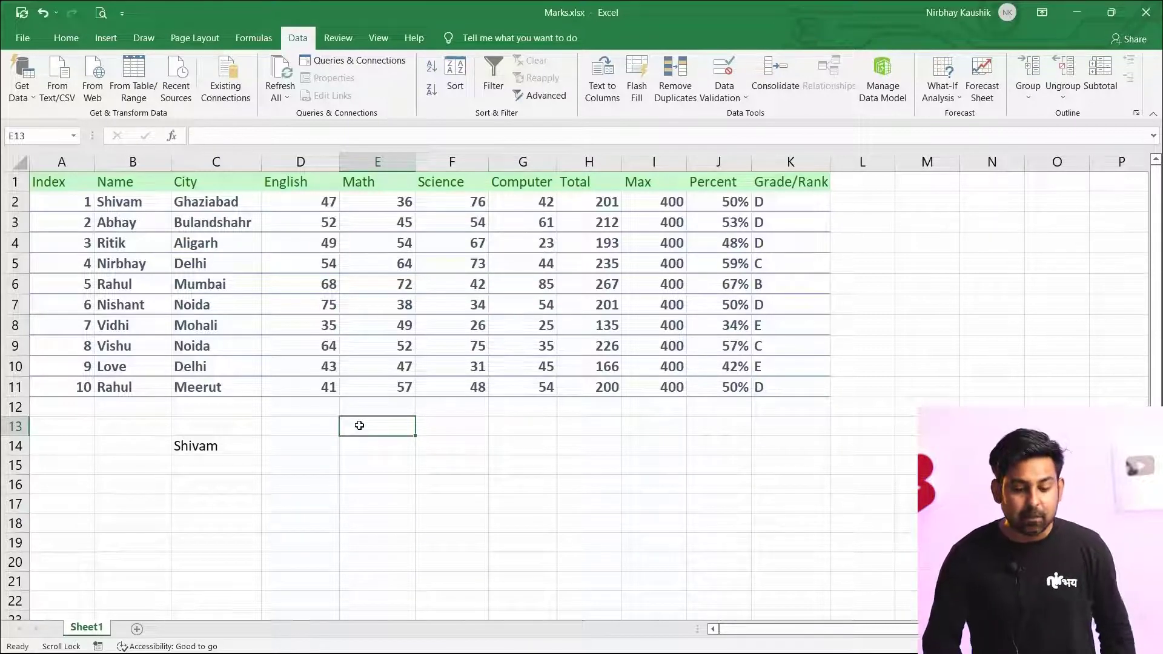
# Step: Define the range name "Name" for cells B2:B11 and reselect the cells to check it
pyautogui.click(124, 201)
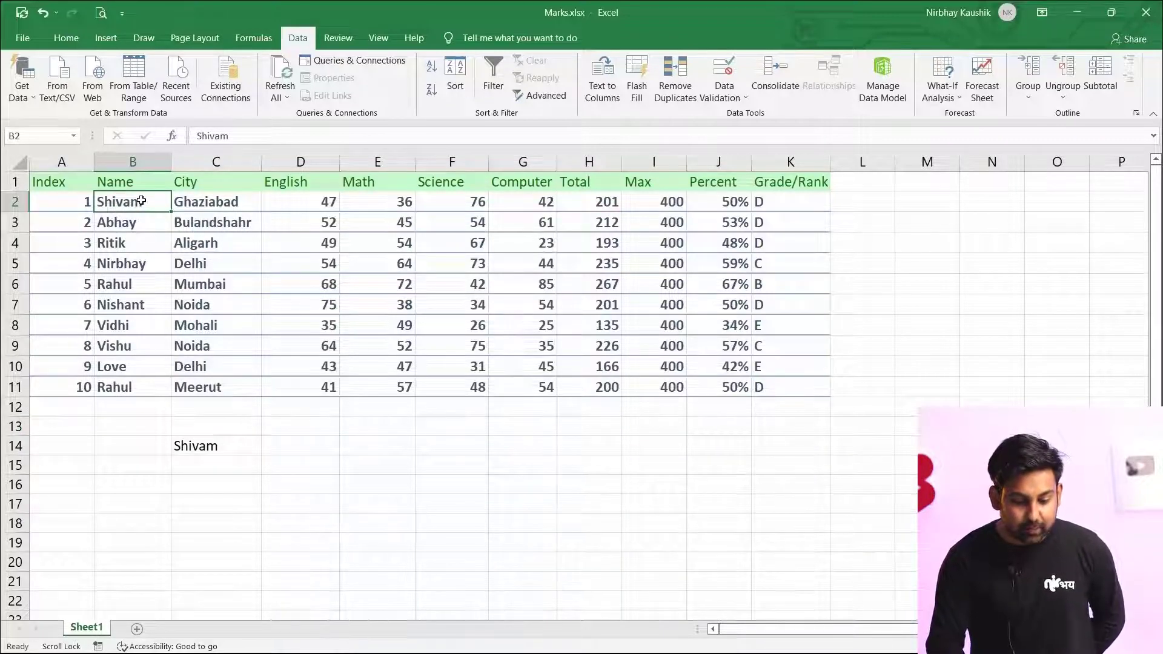
pyautogui.moveTo(141, 201); pyautogui.dragTo(146, 387)
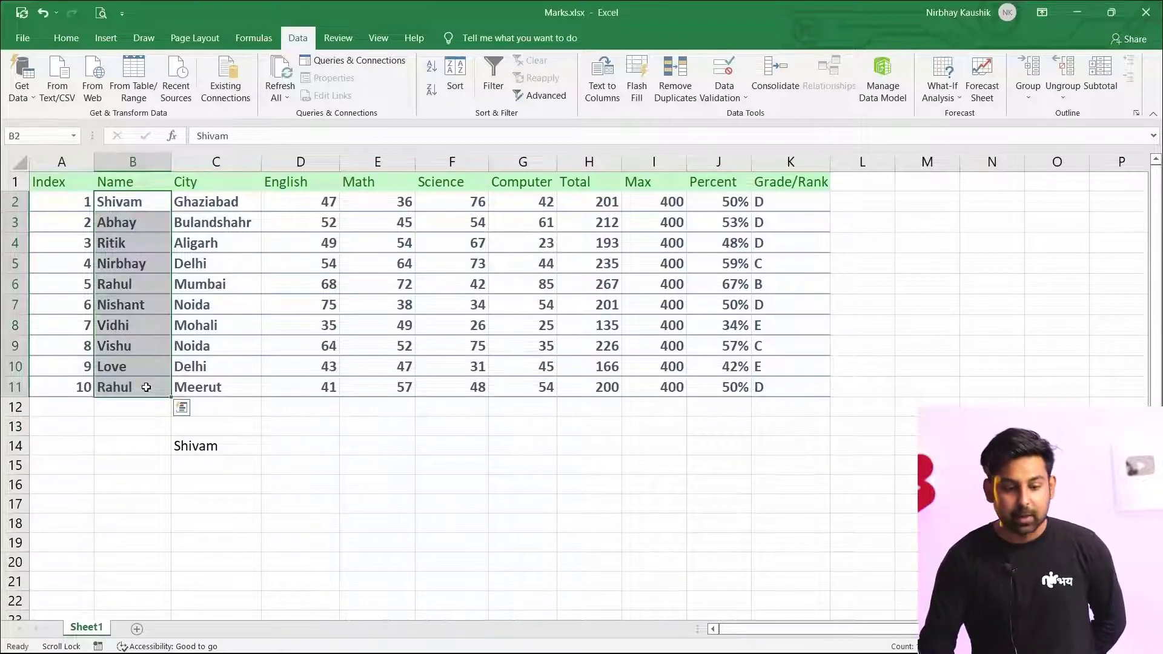
pyautogui.click(37, 138)
pyautogui.press('BackSpace')
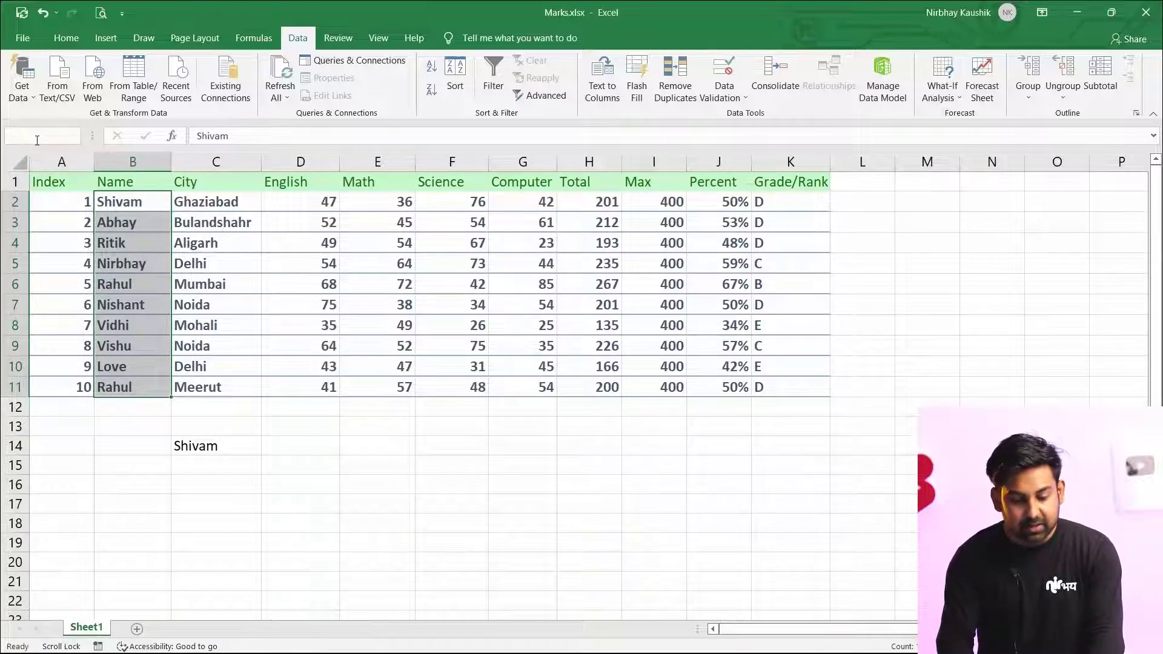
pyautogui.write('Name')
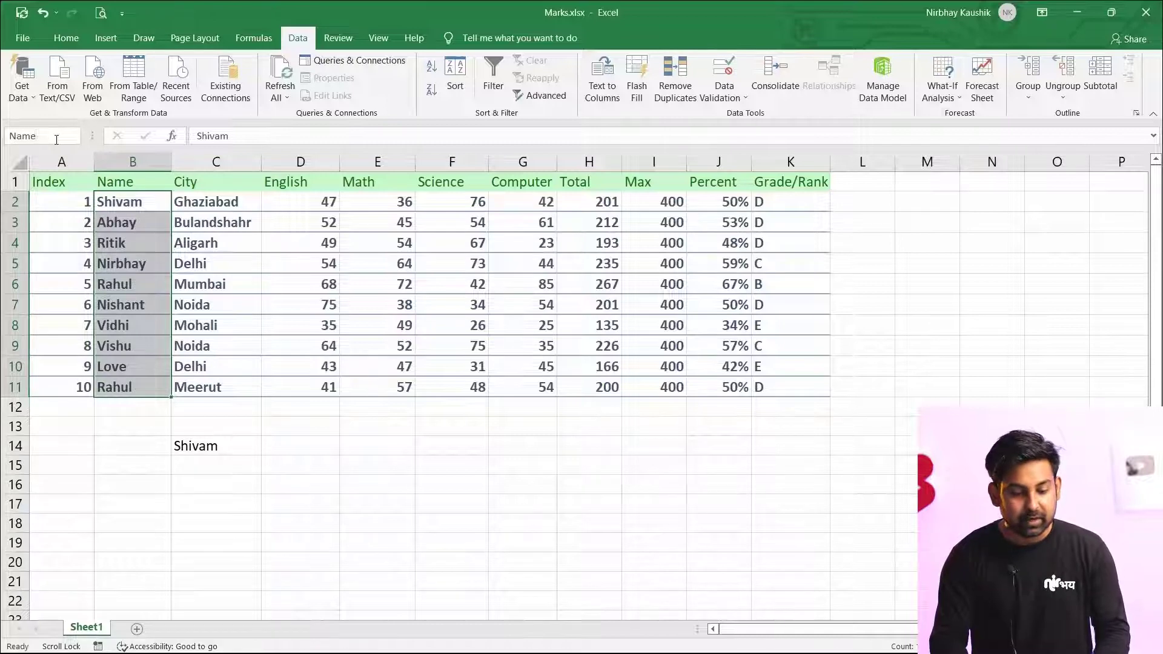
pyautogui.press('Return')
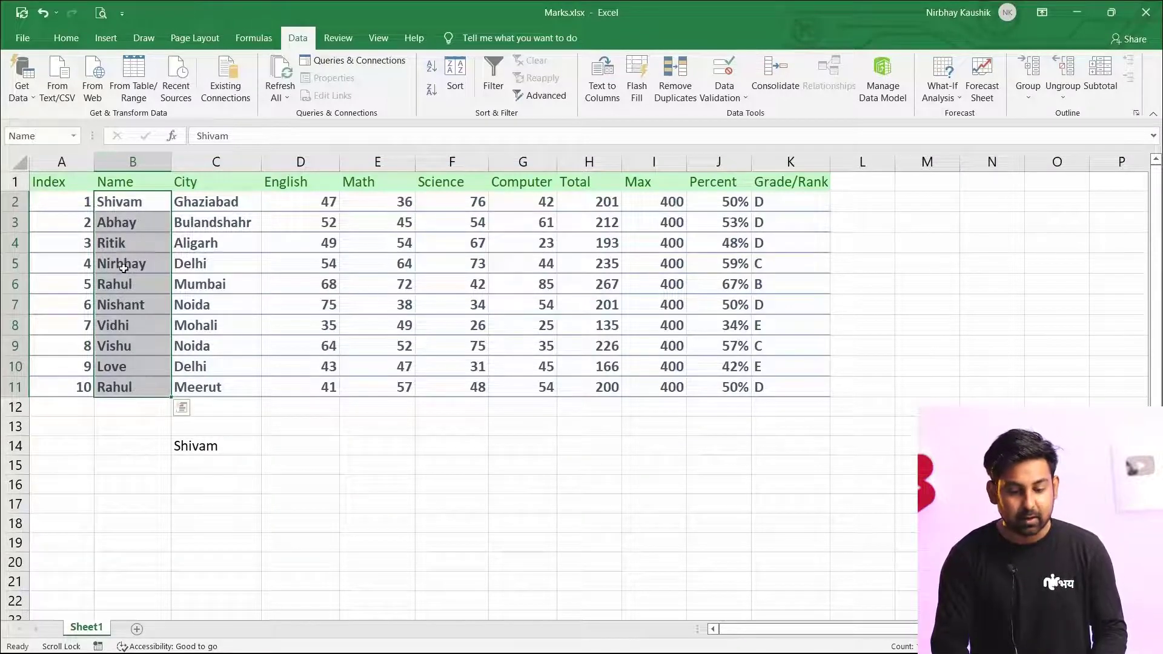
pyautogui.click(217, 203)
pyautogui.click(155, 203)
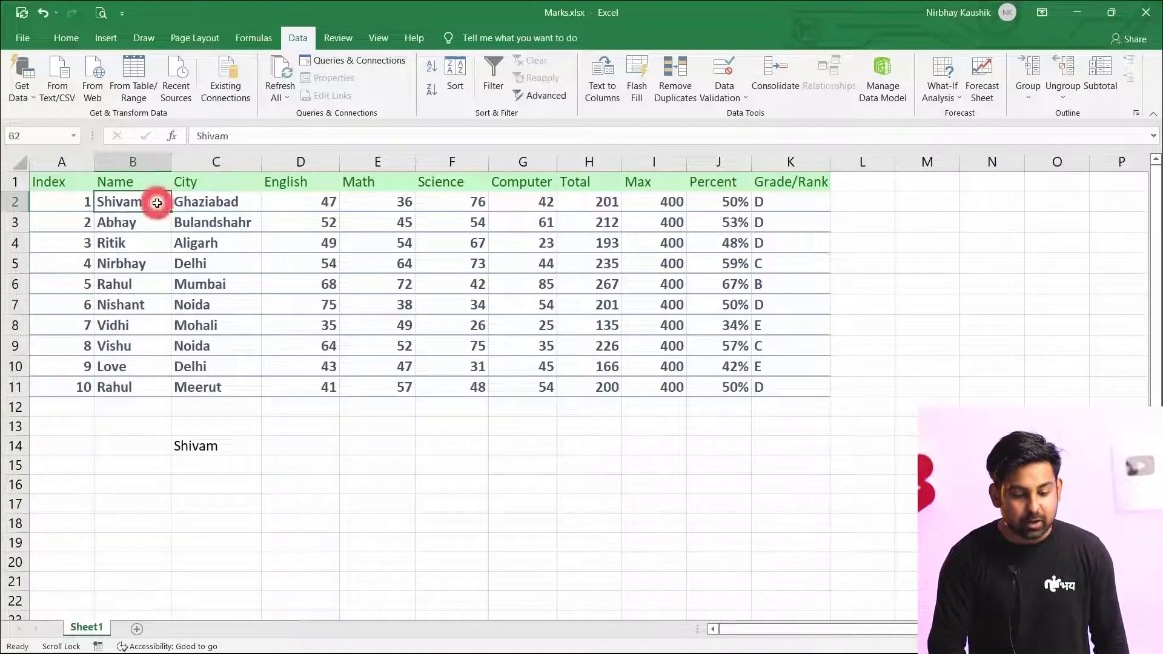
pyautogui.moveTo(155, 203); pyautogui.dragTo(161, 386)
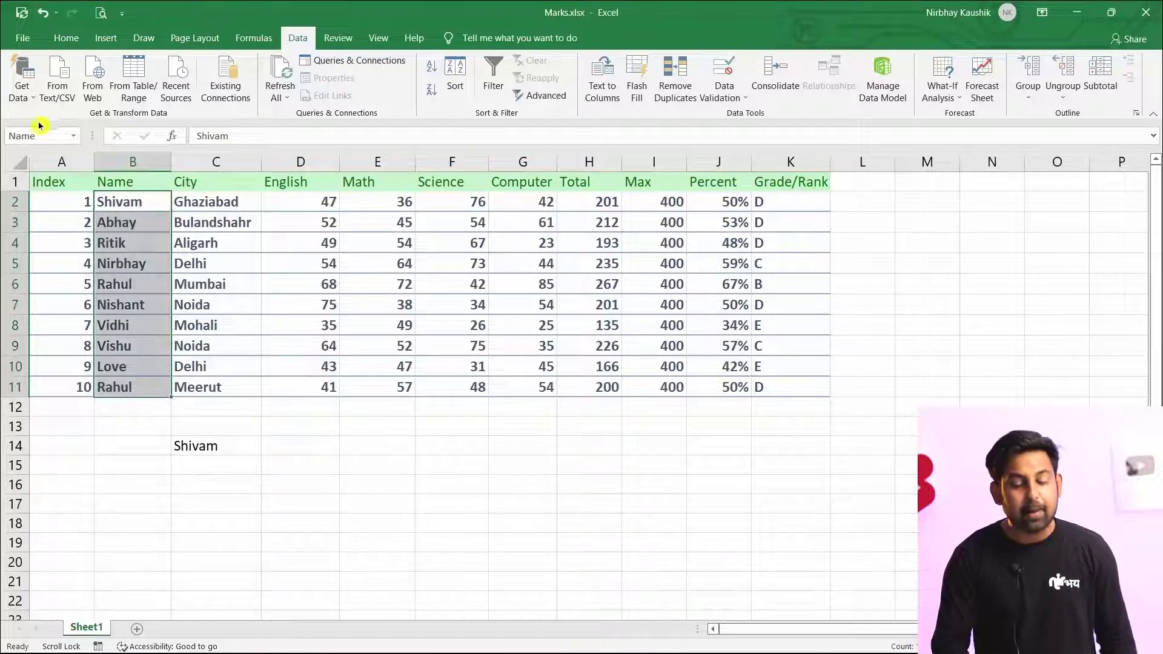
# Step: Define the range name "City" for the city entries in C2:C11
pyautogui.click(207, 189)
pyautogui.click(234, 197)
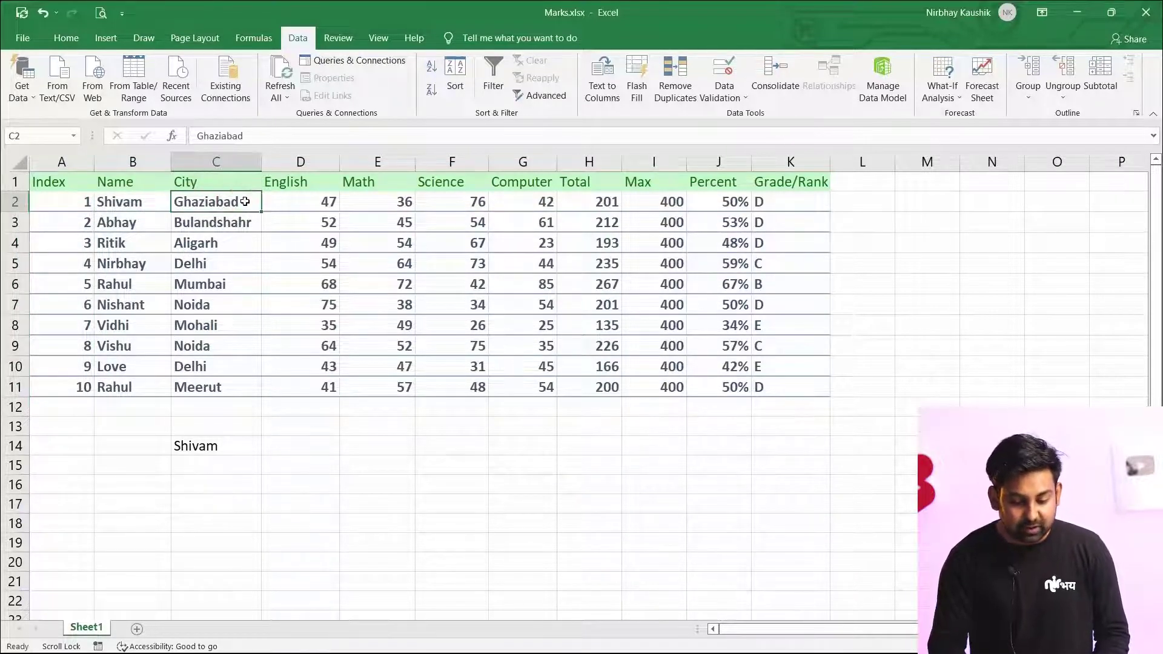
pyautogui.moveTo(246, 200); pyautogui.dragTo(242, 386)
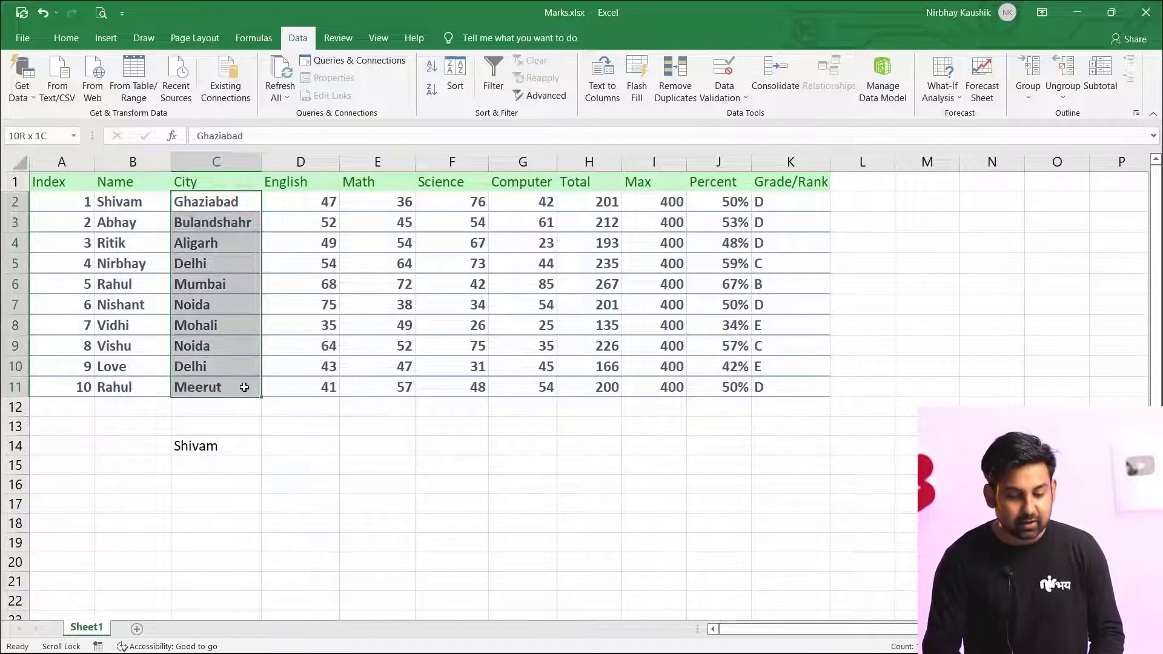
pyautogui.click(38, 133)
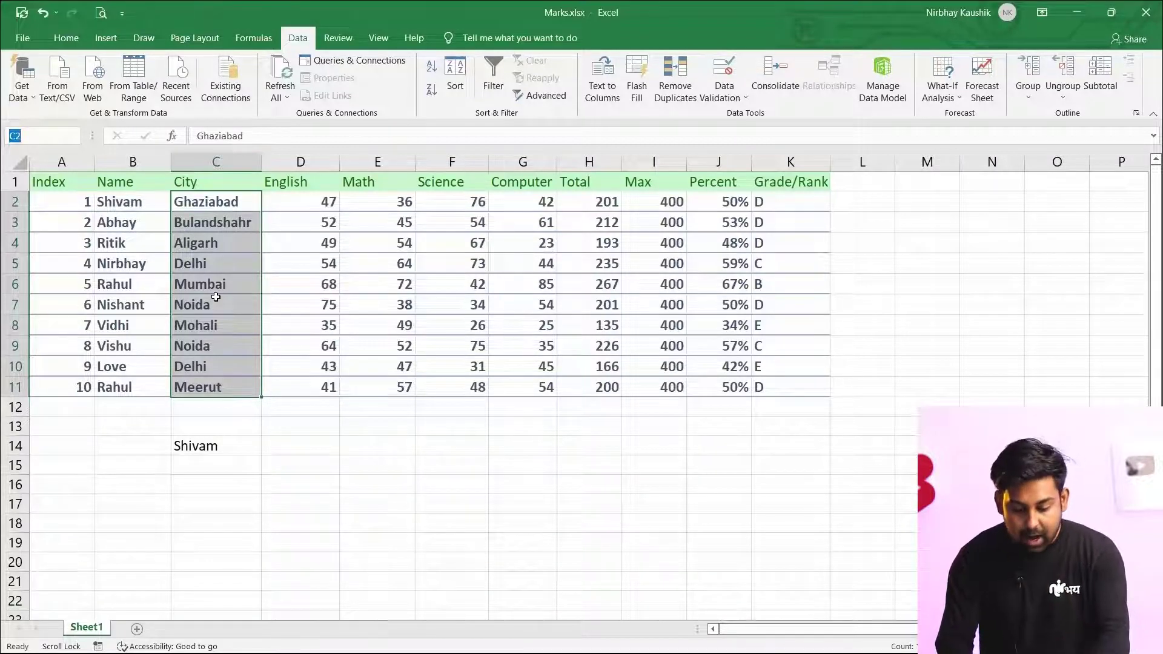
pyautogui.write('City')
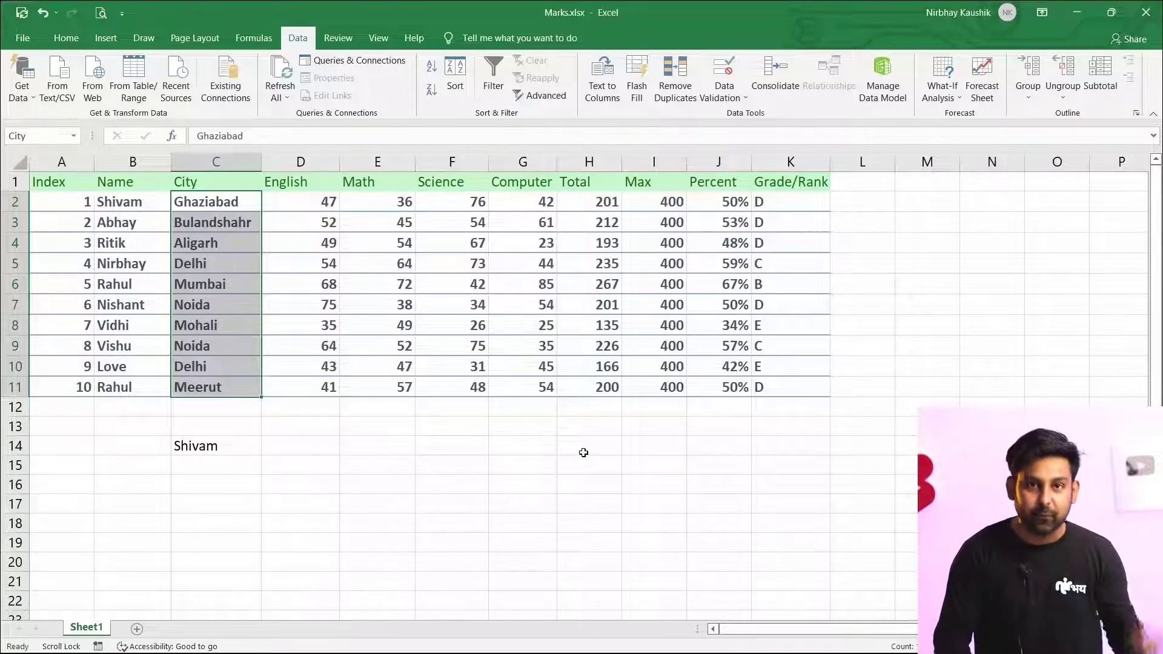
# Step: Define the range names "Total" for cells H2:H11 and "Max" for cells I2:I11
pyautogui.click(548, 330)
pyautogui.moveTo(594, 205); pyautogui.dragTo(615, 386)
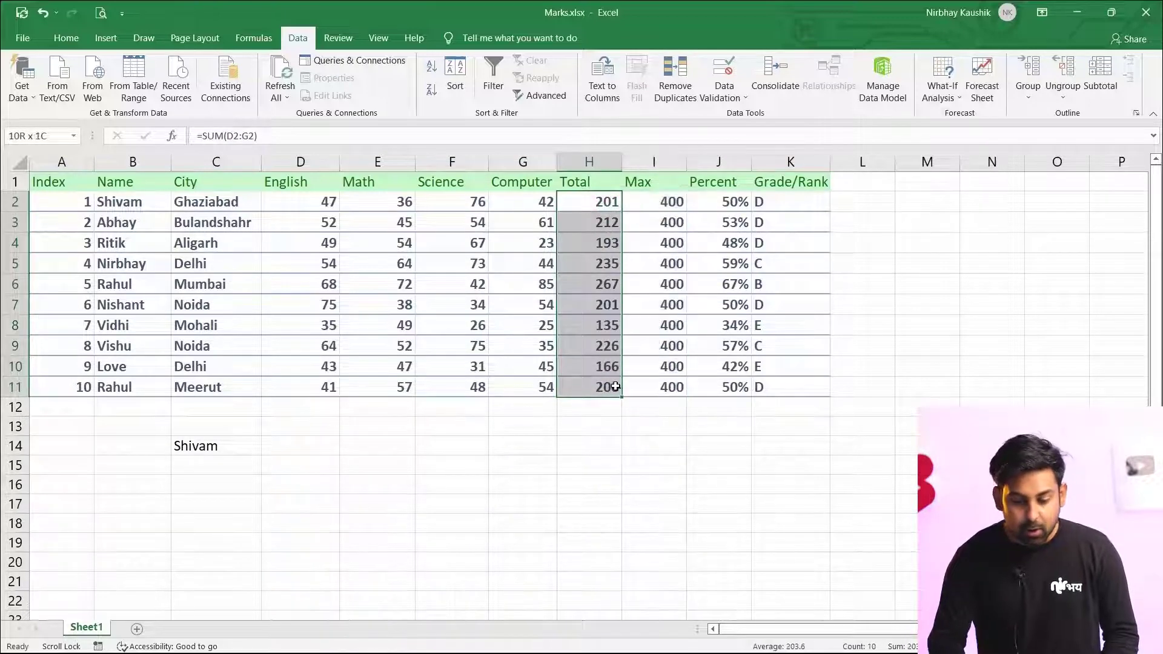
pyautogui.click(31, 136)
pyautogui.write('Total')
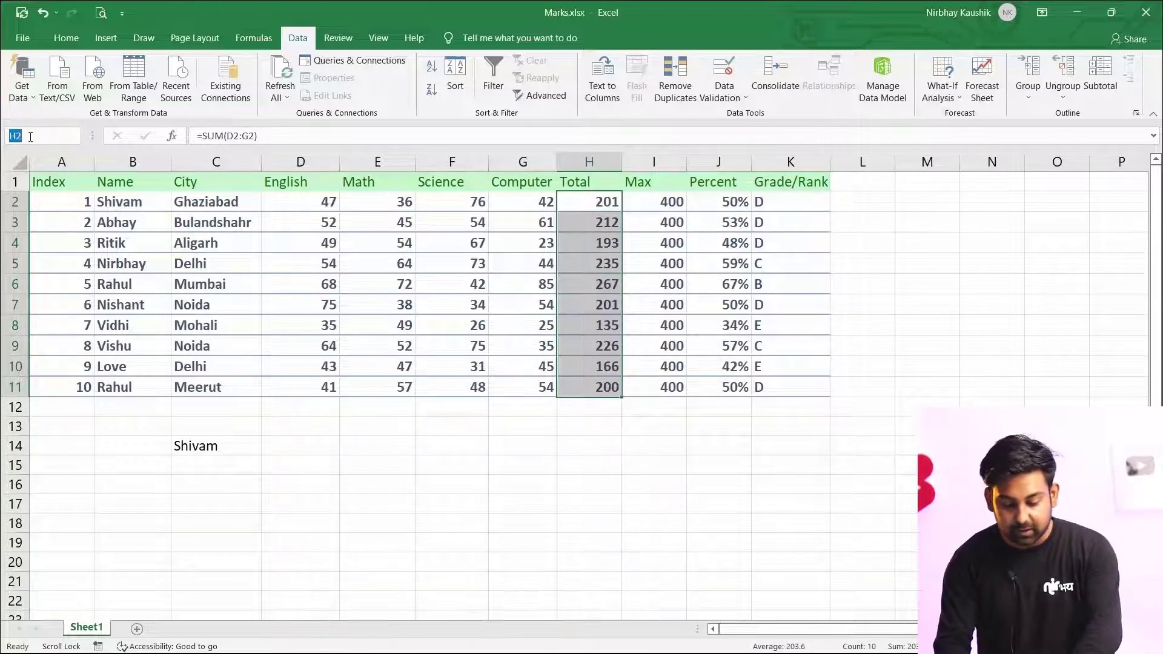
pyautogui.press('Return')
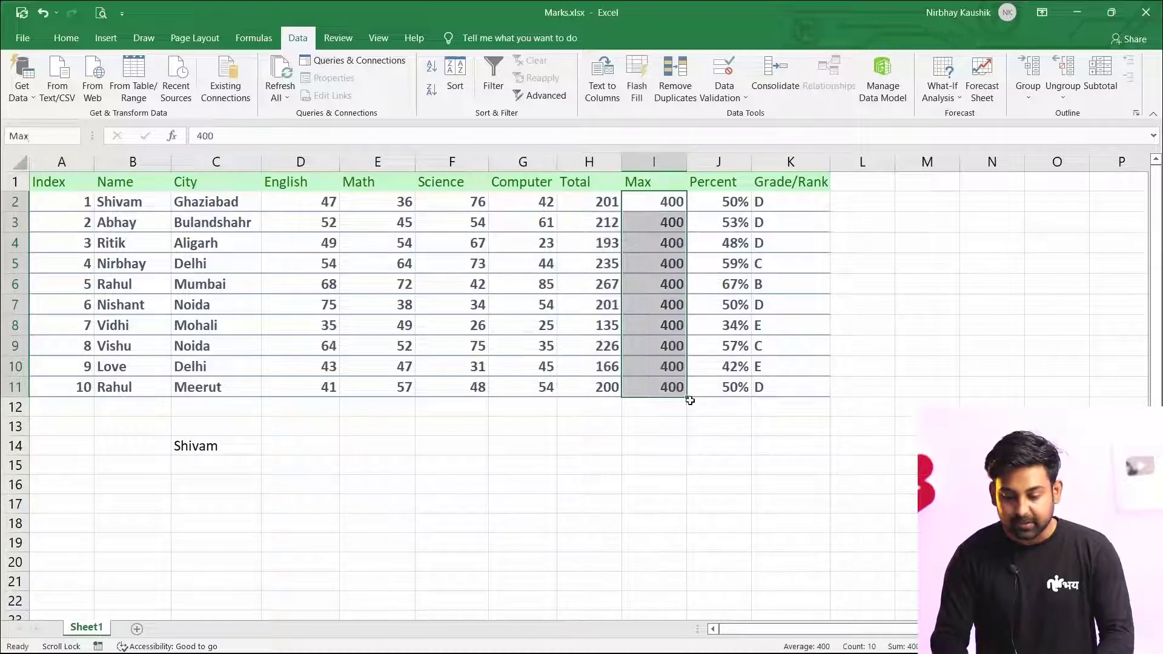
# Step: Define the range name "Rank" for the Grade/Rank cells K2:K11 and deselect the range
pyautogui.click(699, 385)
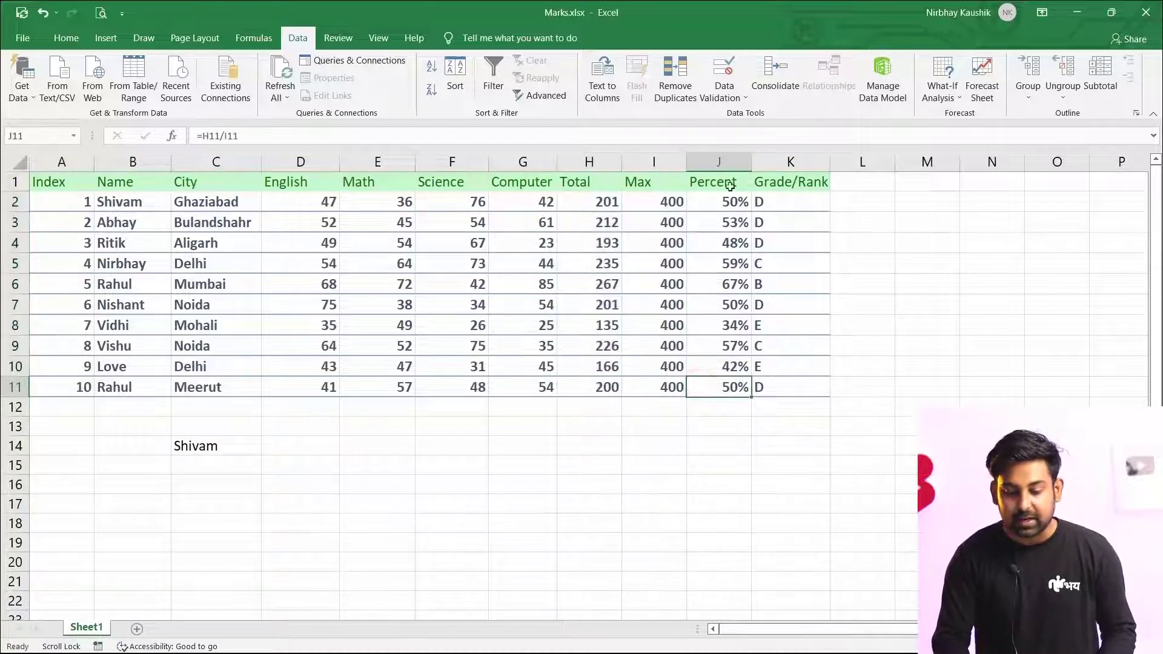
pyautogui.click(333, 577)
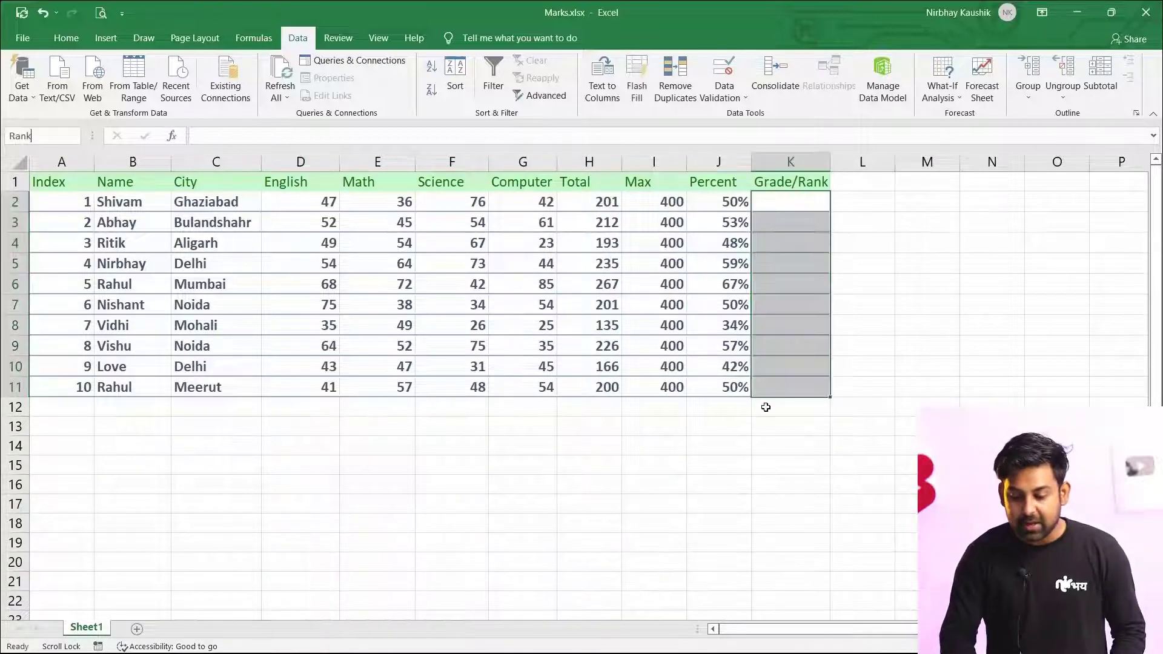
pyautogui.press('Return')
pyautogui.click(766, 408)
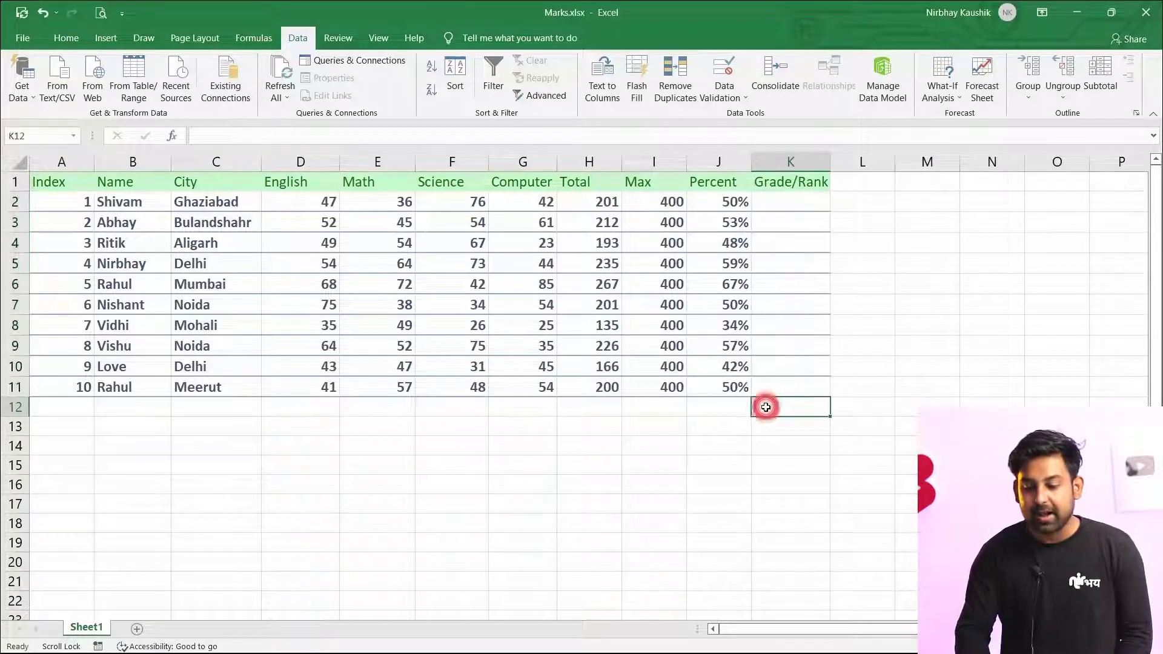
# Step: Start an IF formula in K2 that returns "A" when the percentage in J2 is greater than 75%
pyautogui.click(777, 206)
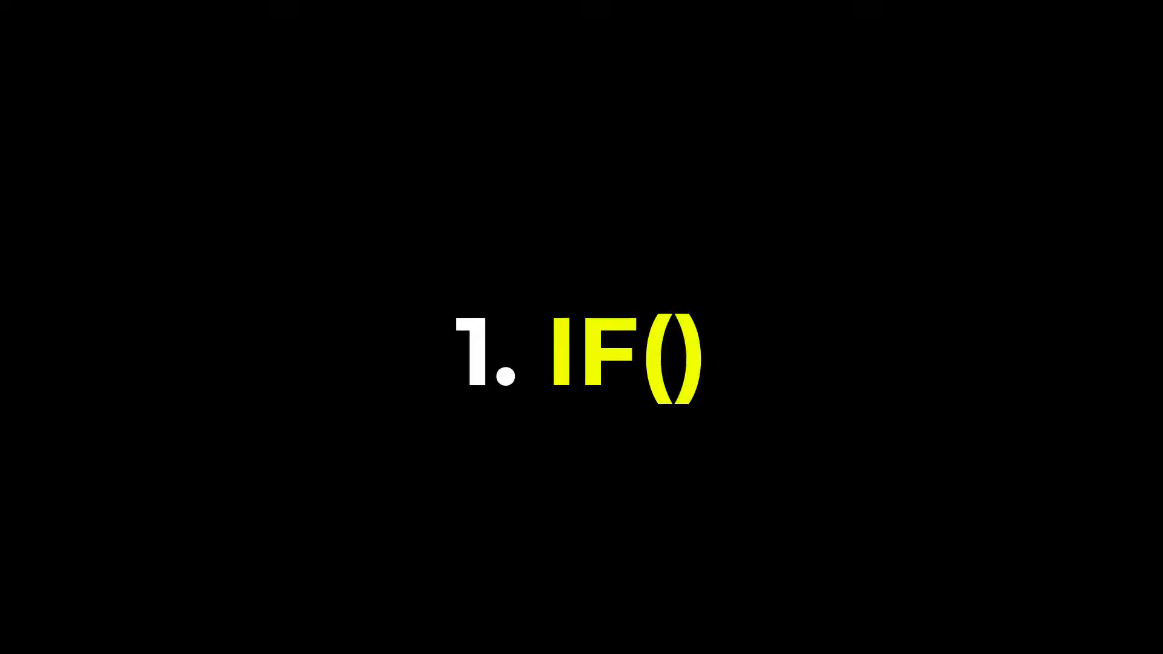
pyautogui.write('=')
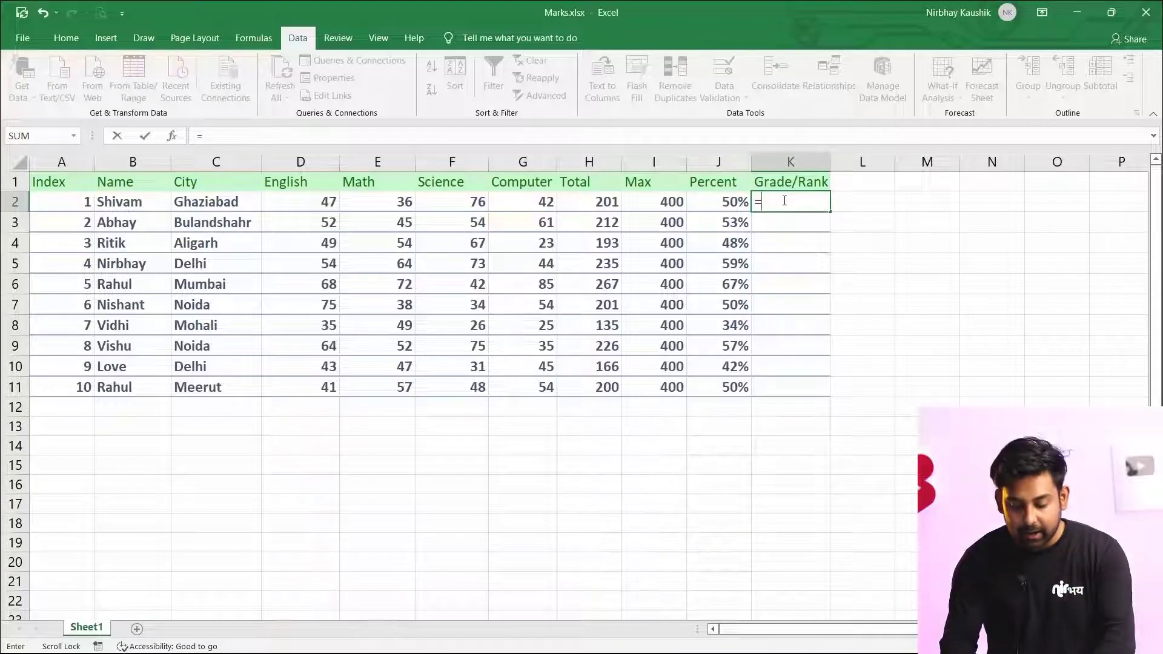
pyautogui.write('if')
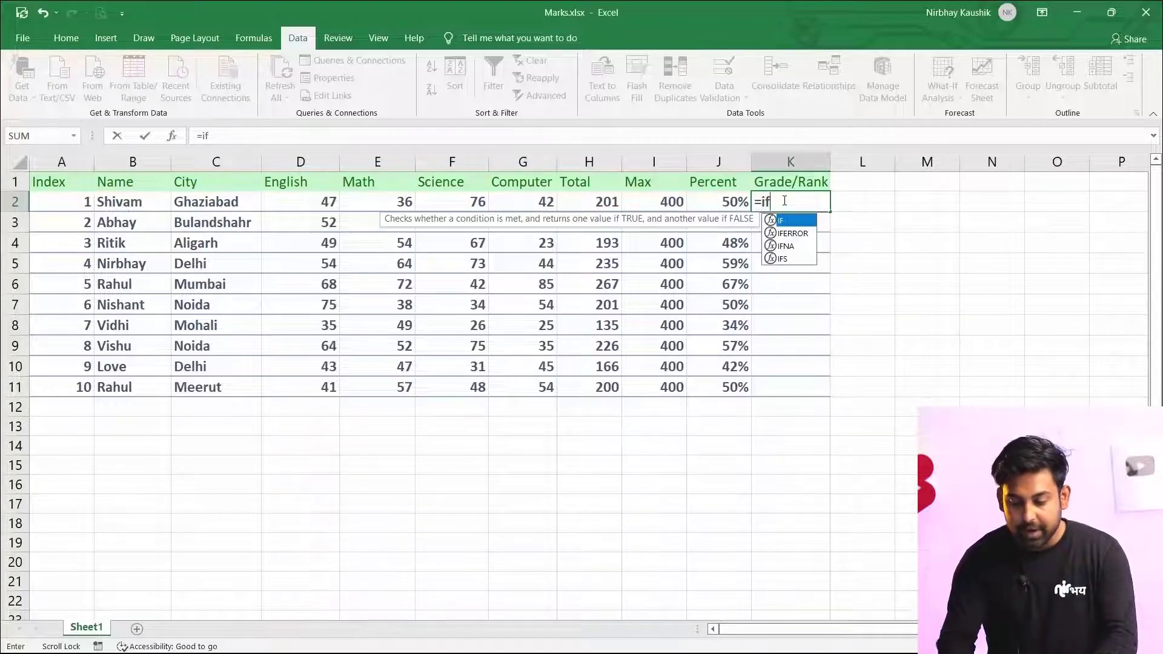
pyautogui.write('(')
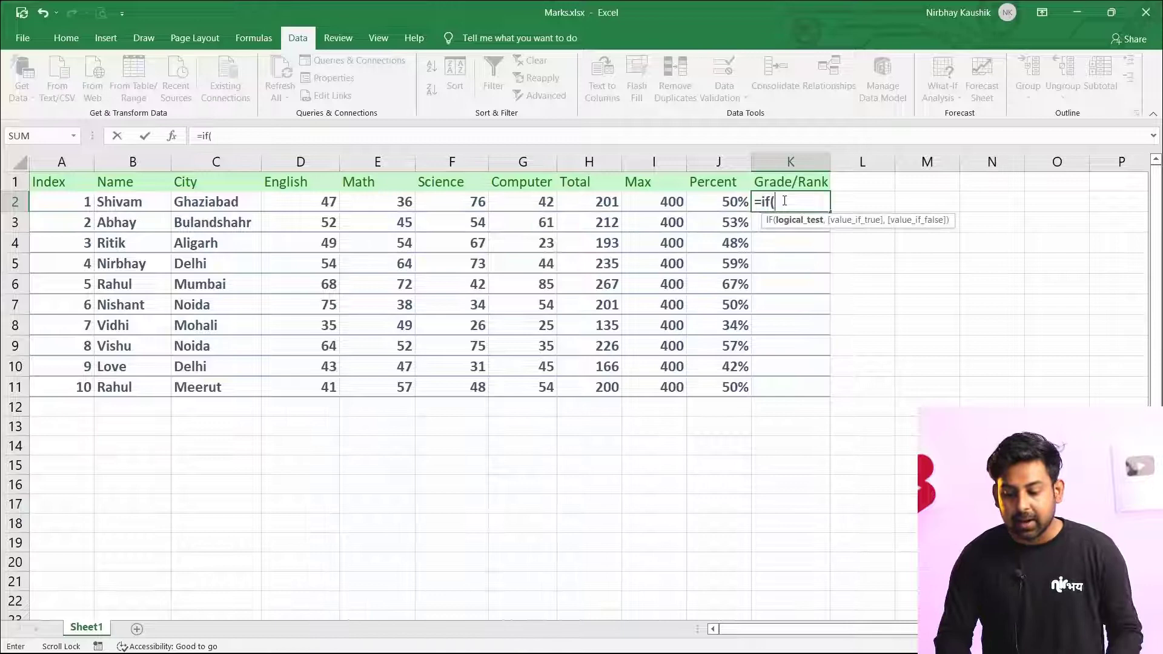
pyautogui.click(732, 202)
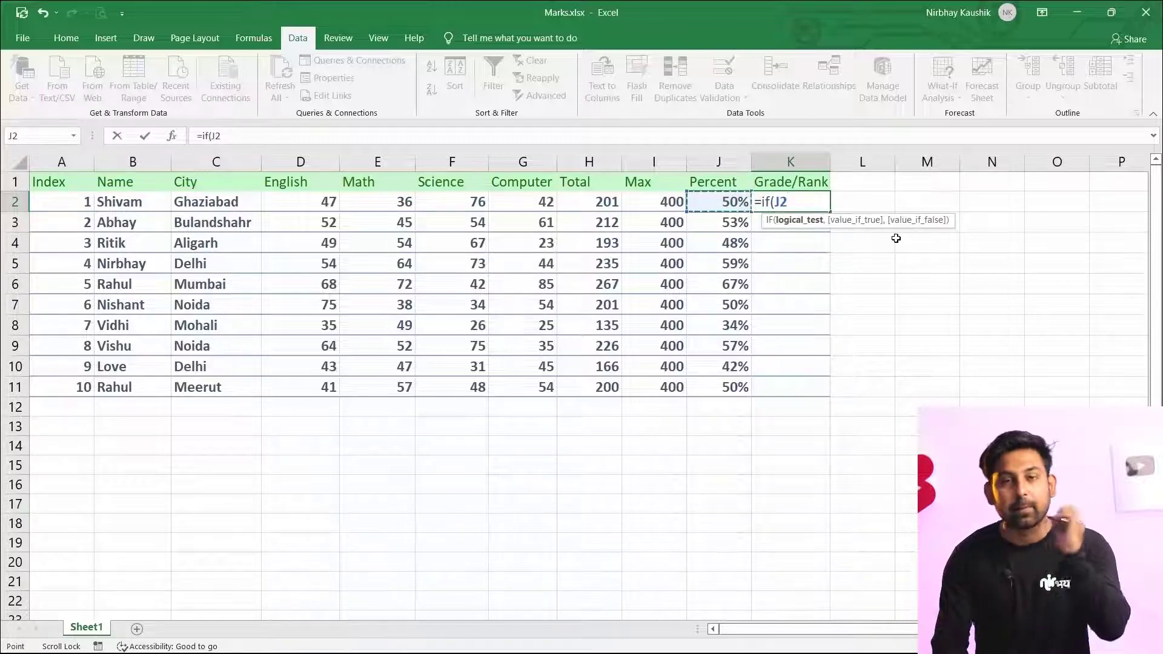
pyautogui.write('>')
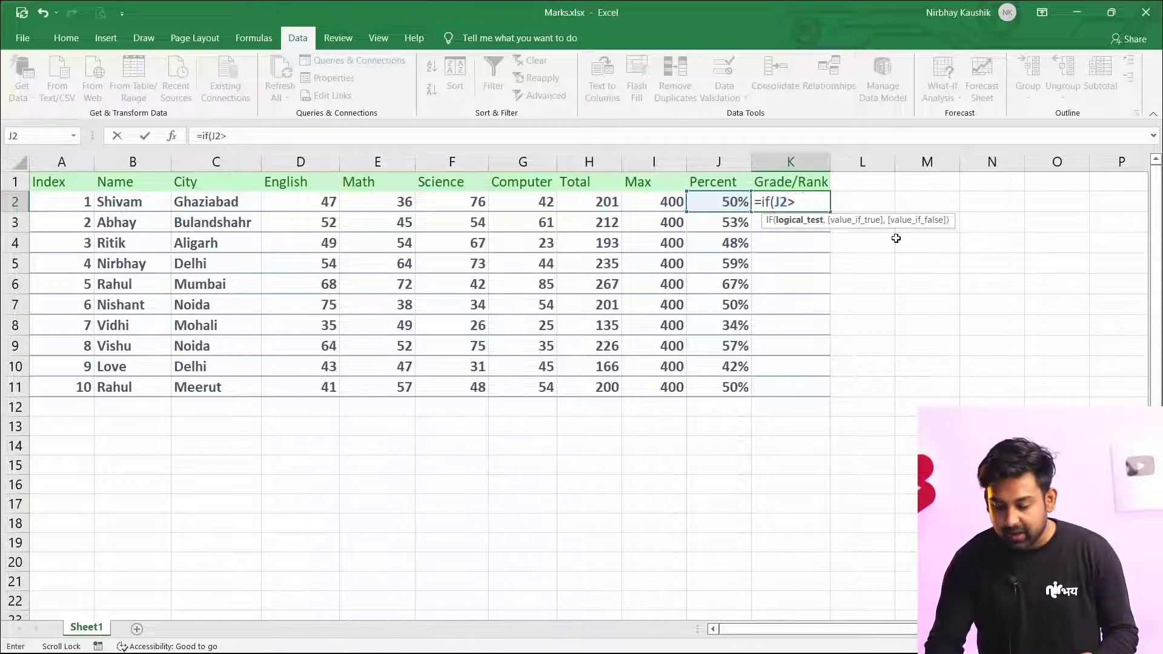
pyautogui.write('75%')
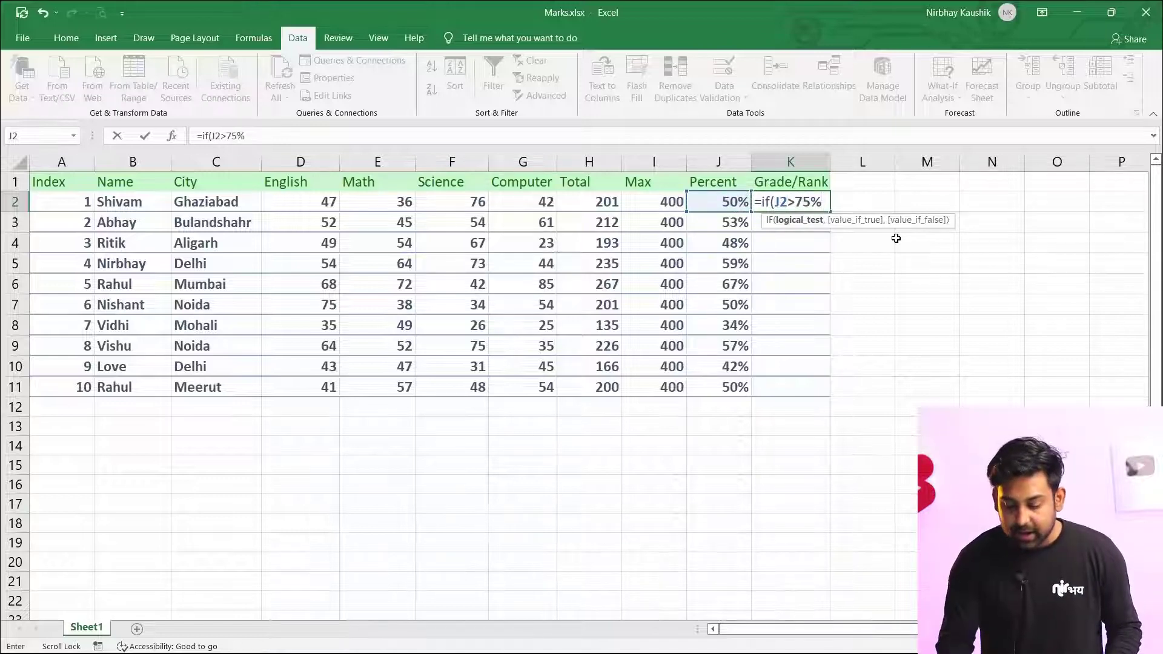
pyautogui.write(',"')
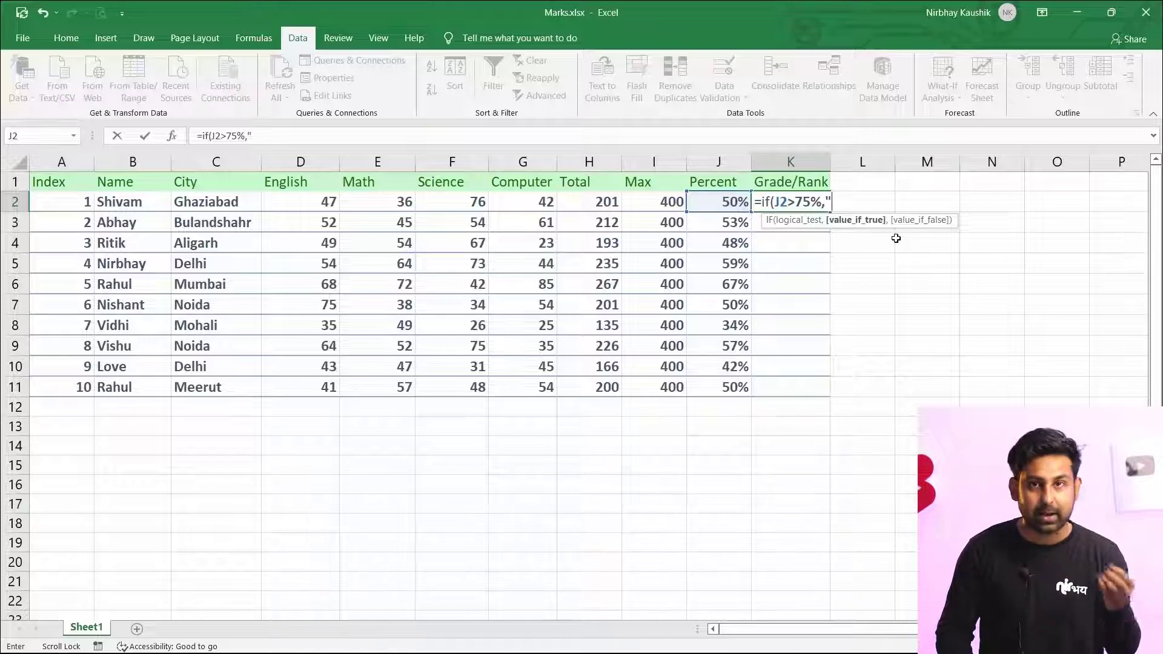
pyautogui.write('A')
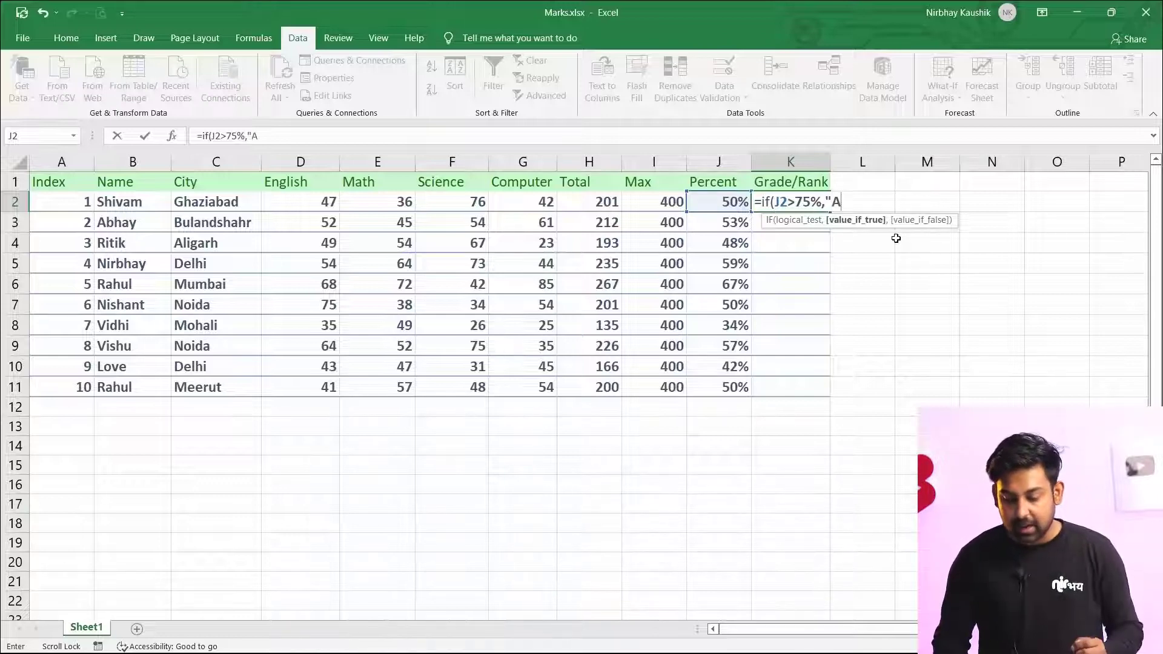
pyautogui.write('"')
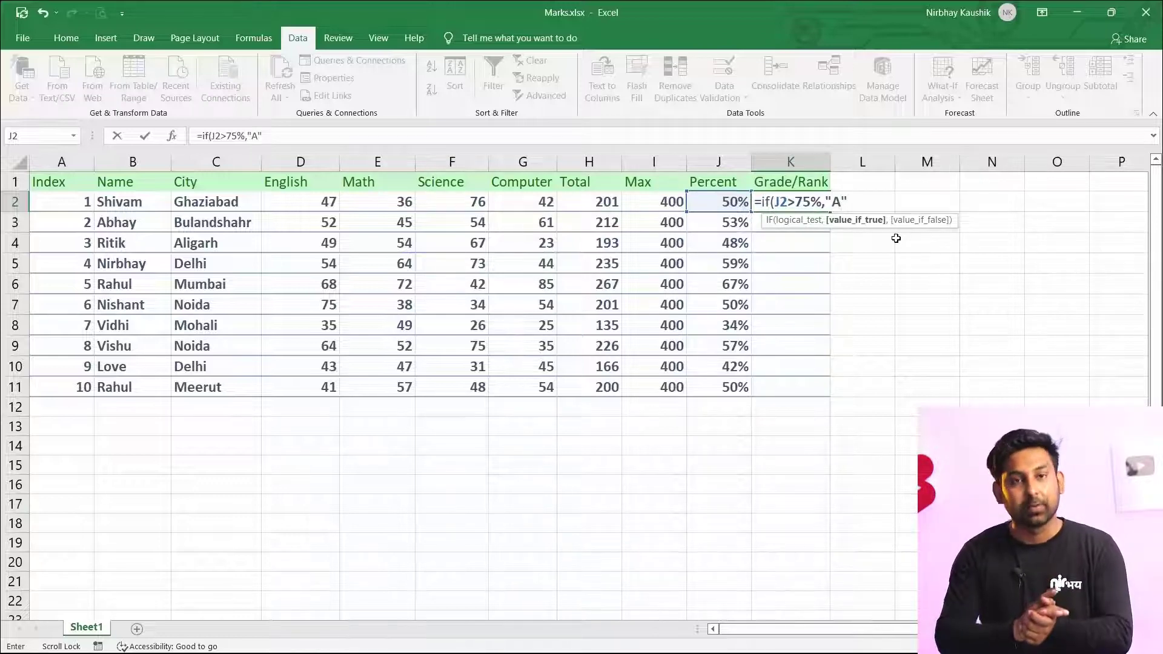
# Step: Nest a second IF as the false value in the K2 formula, returning "B" when J2>65%
pyautogui.write(',')
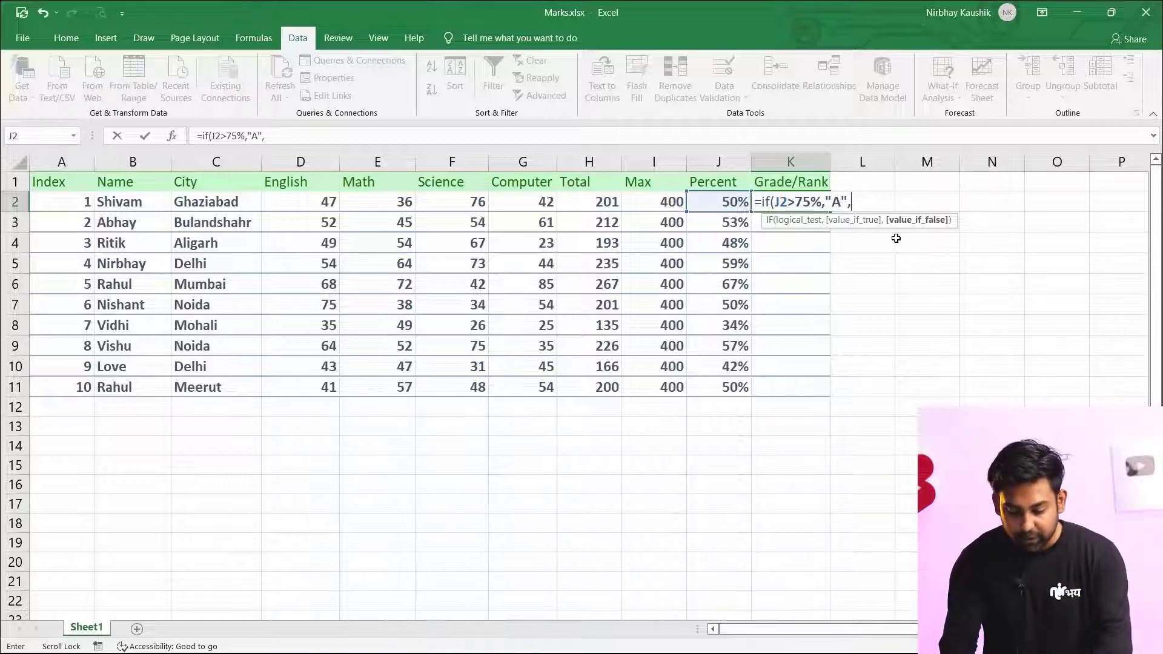
pyautogui.write('if(')
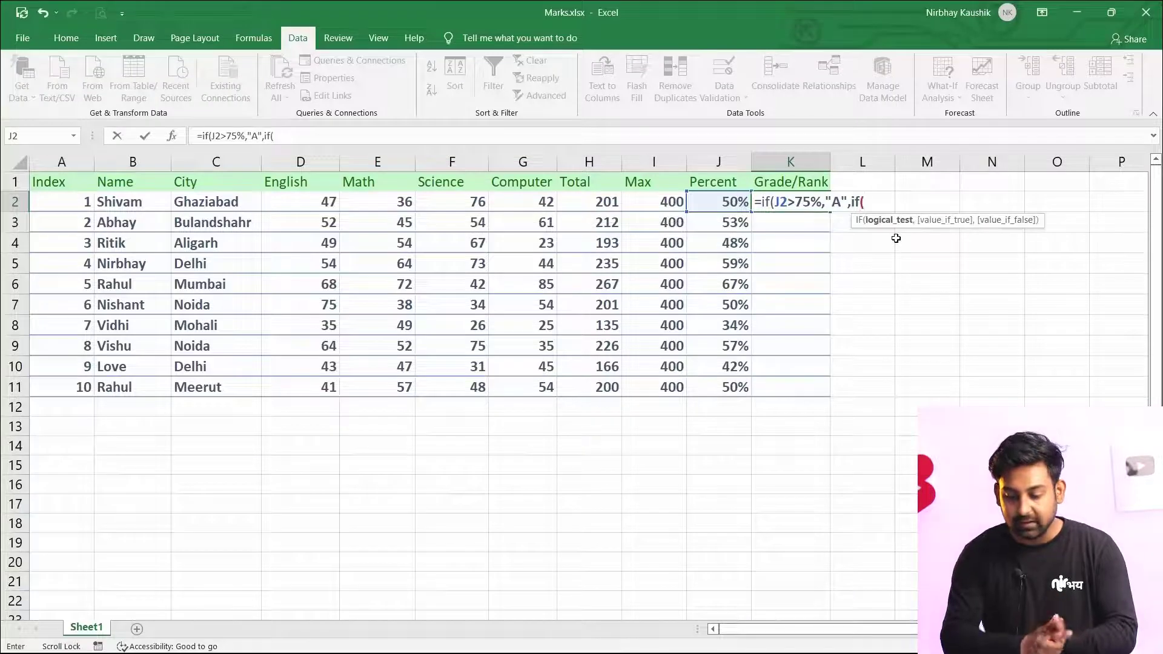
pyautogui.write('j2')
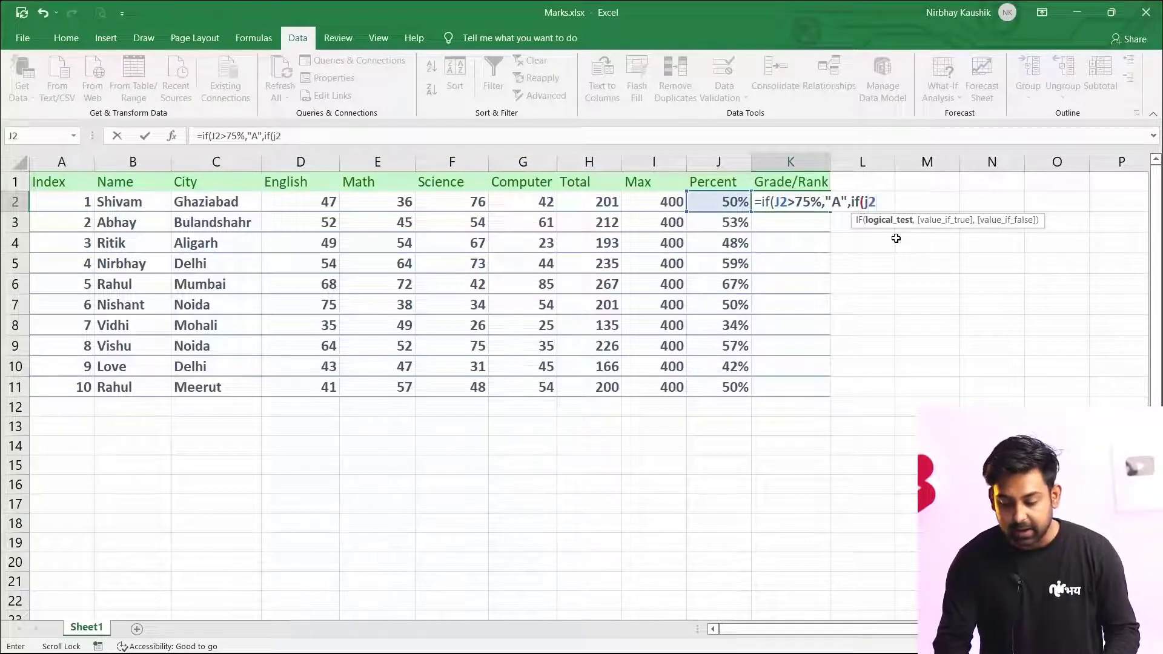
pyautogui.write('>')
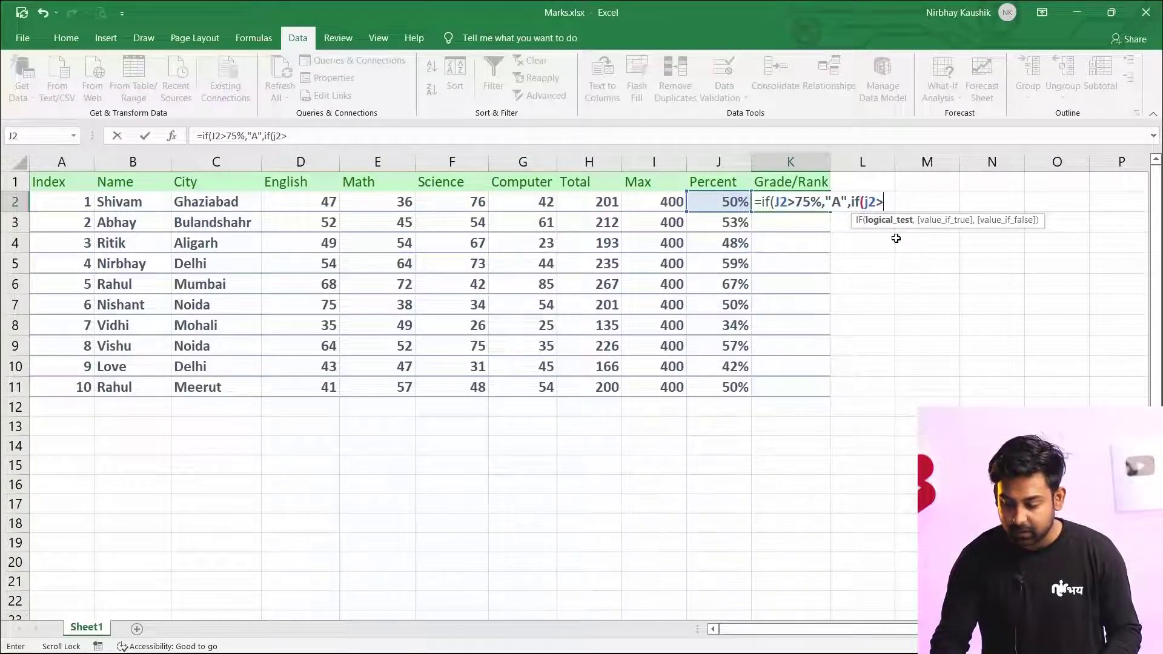
pyautogui.write('65%')
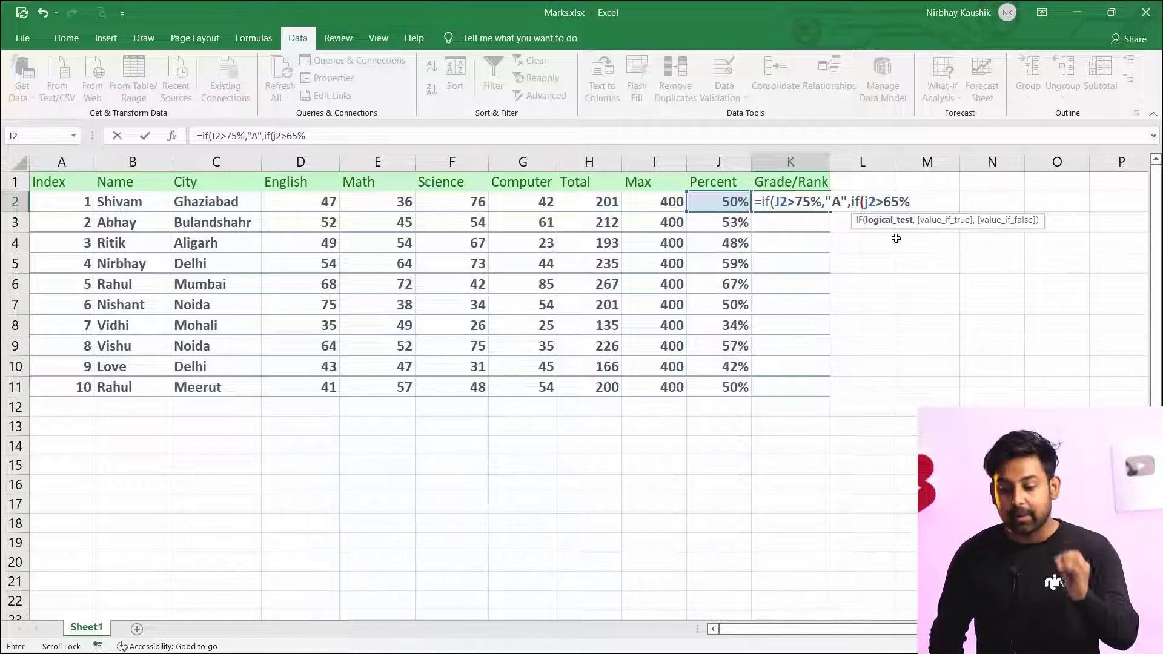
pyautogui.write(',"B')
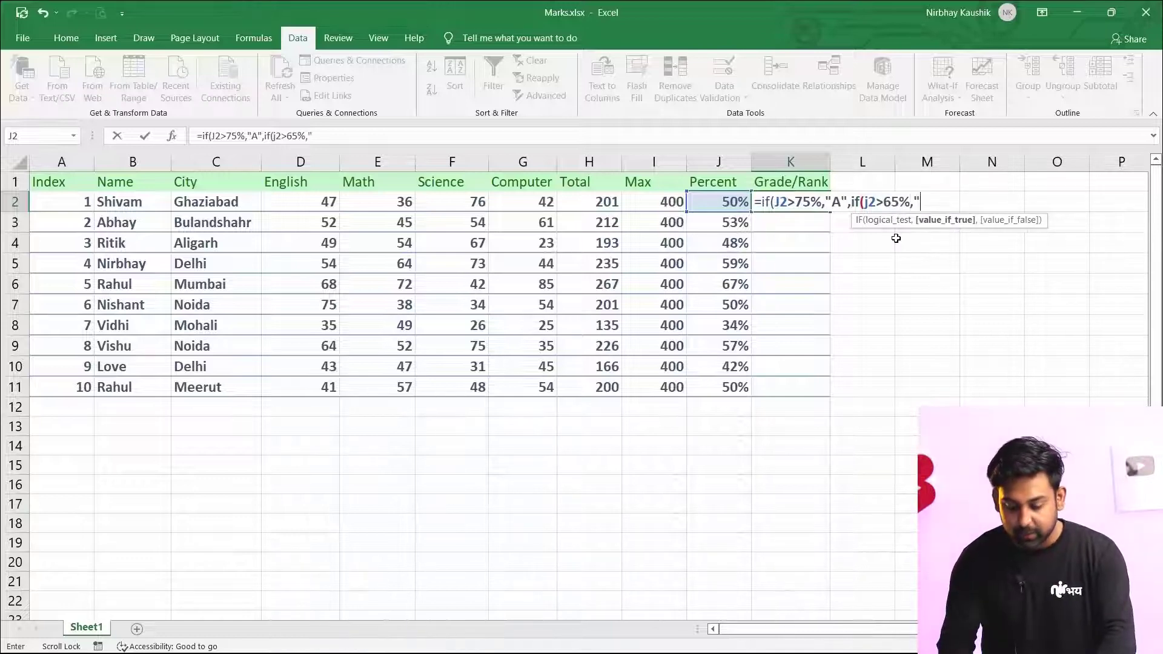
pyautogui.write('"')
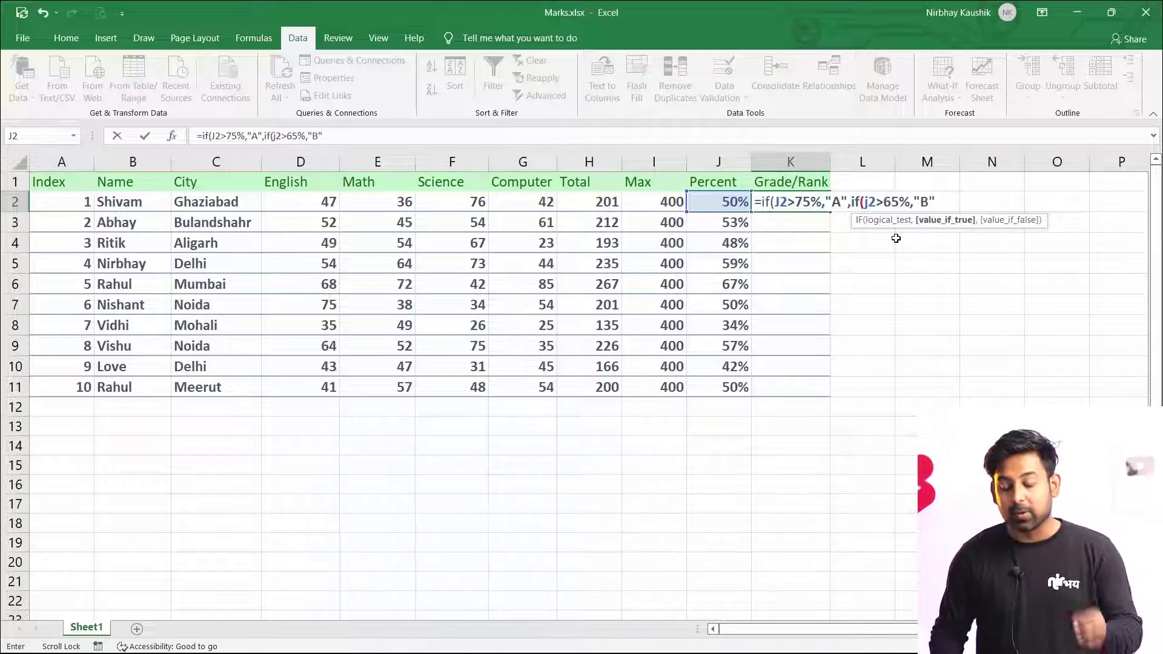
# Step: Nest a third IF in the K2 grade formula, returning "C" when J2>55%
pyautogui.write(',')
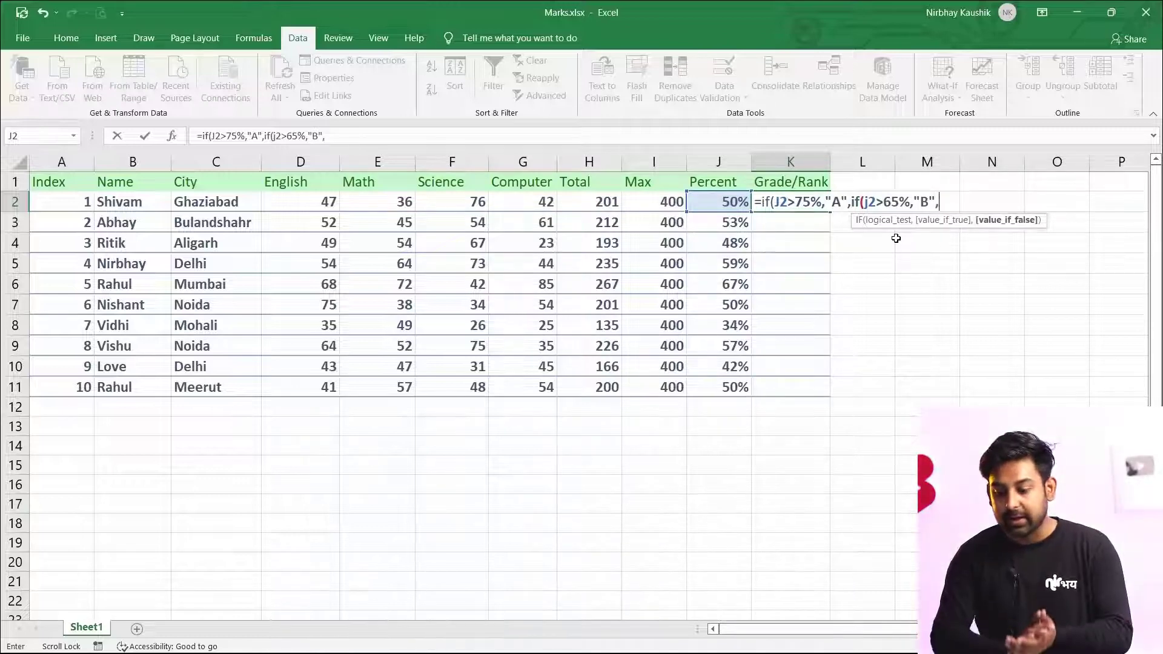
pyautogui.write('if(')
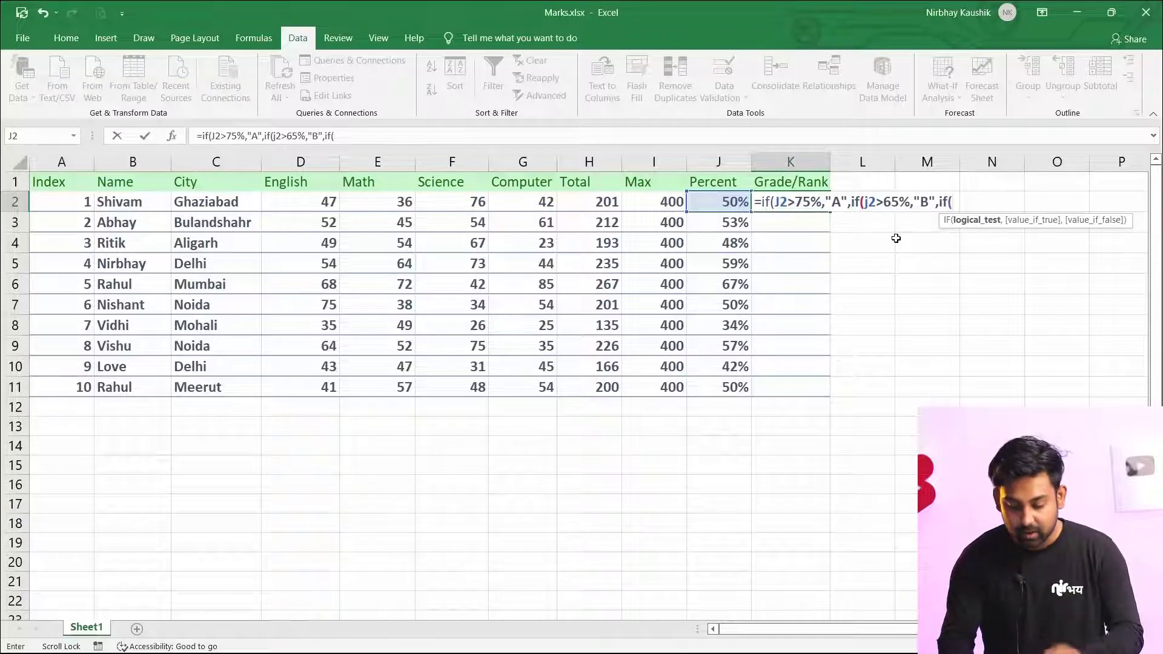
pyautogui.write('j2>')
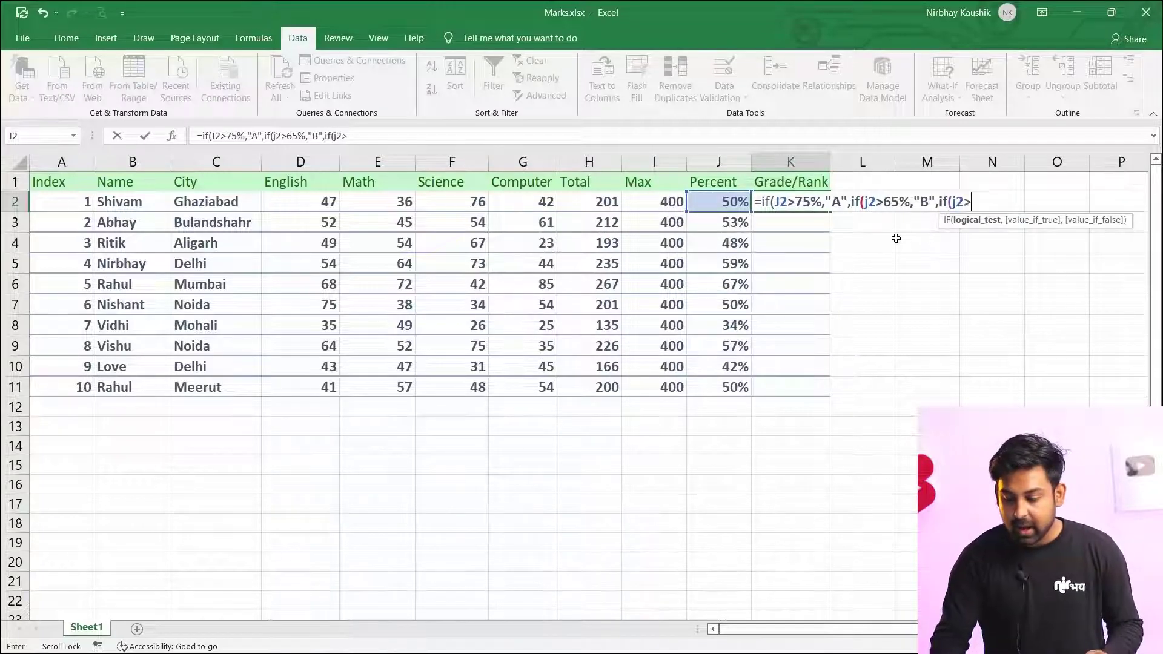
pyautogui.write('55')
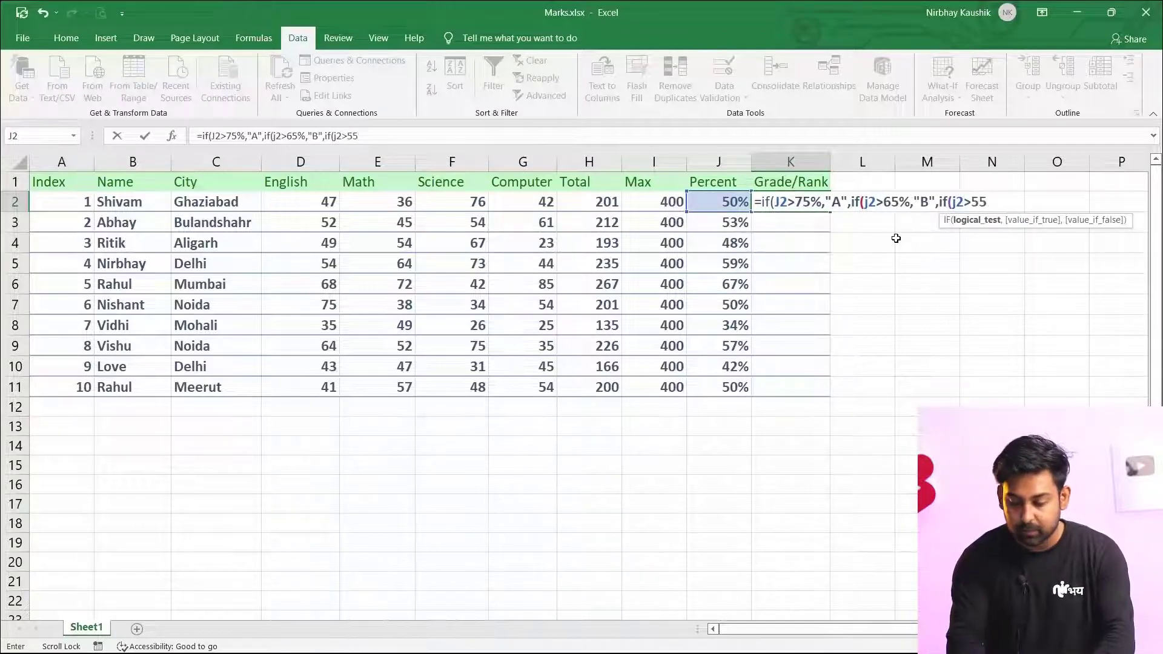
pyautogui.write('%,"')
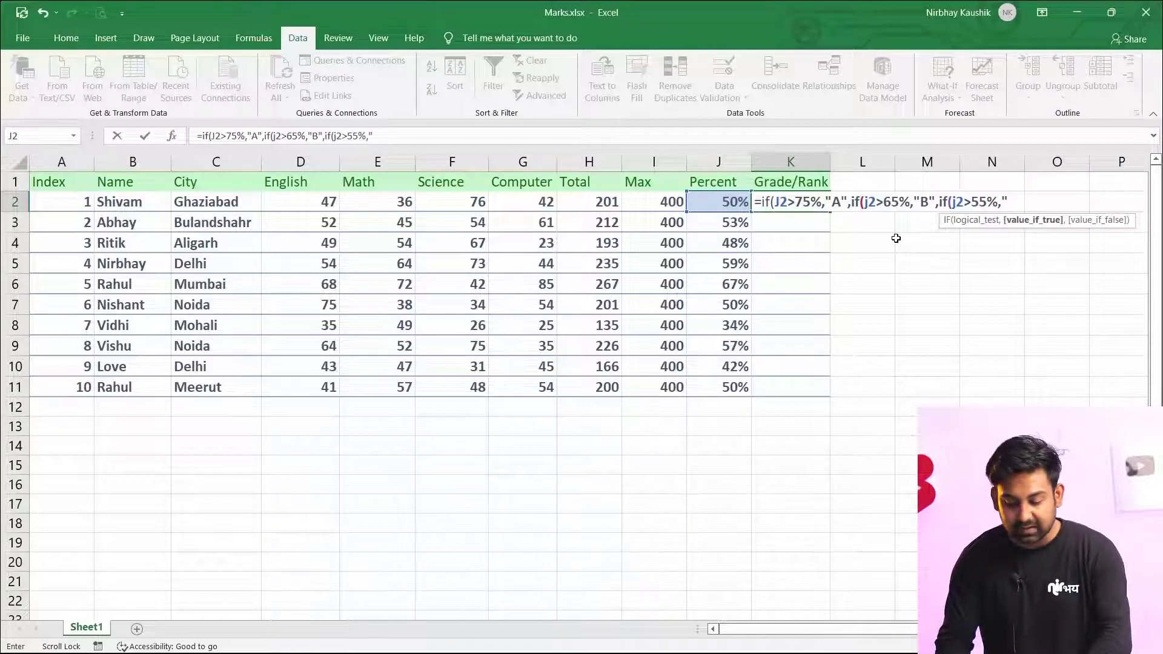
pyautogui.write('C"')
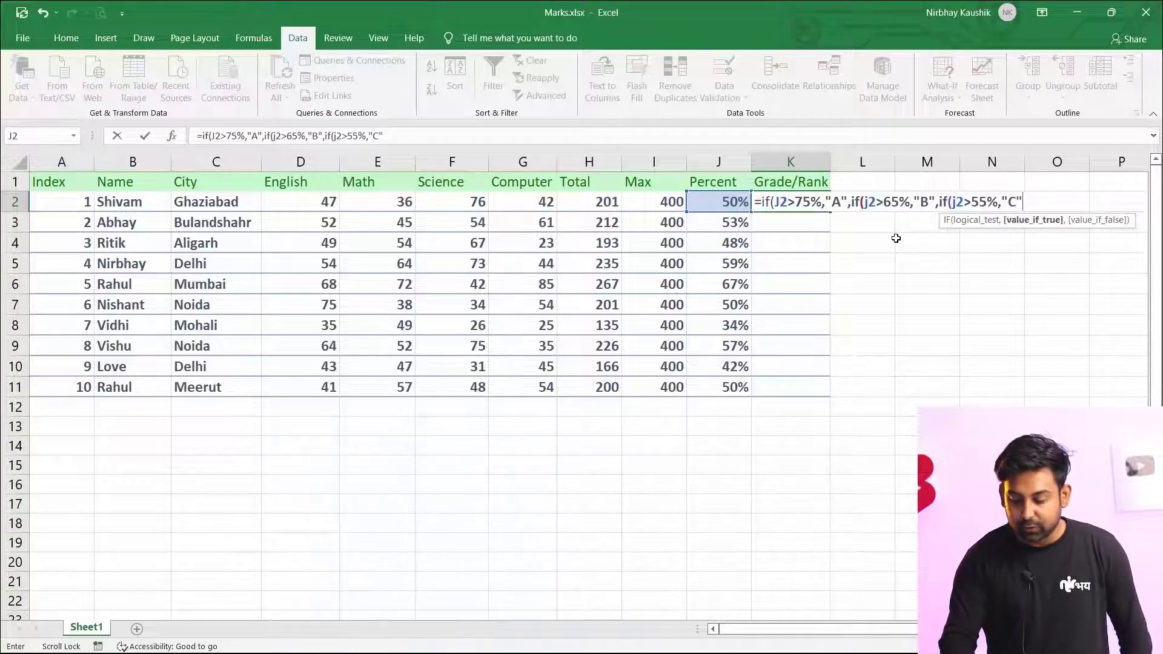
# Step: Nest a fourth IF as the false value in the K2 grade formula, returning "D" when J2>45%
pyautogui.write(',')
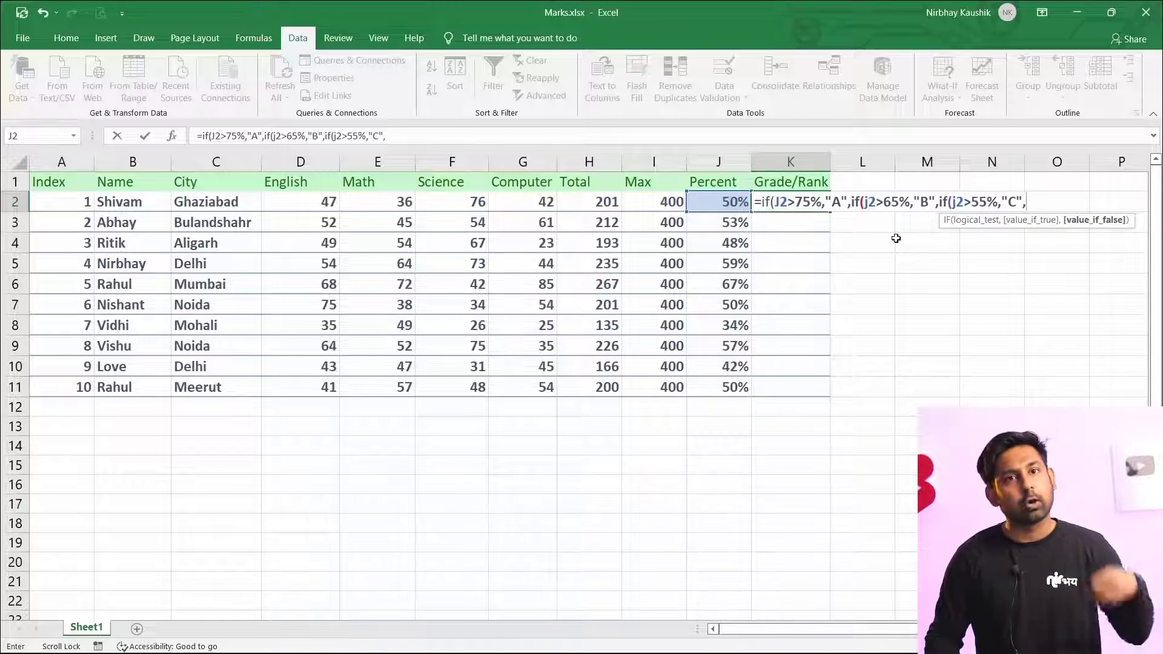
pyautogui.write('if(j')
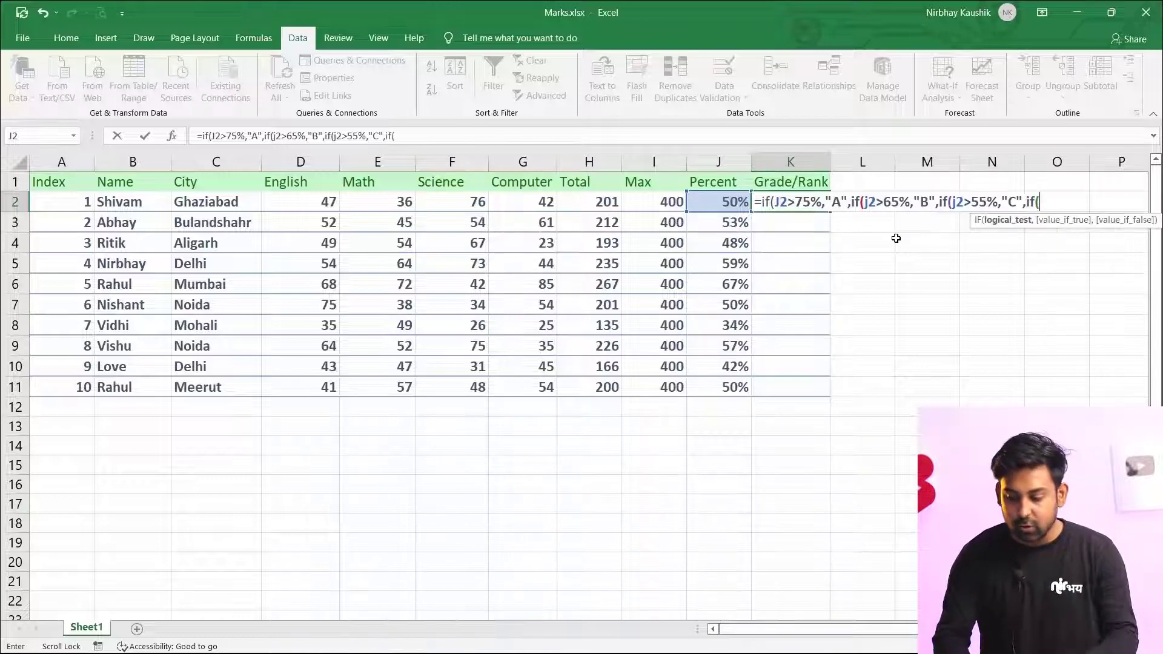
pyautogui.write('2>')
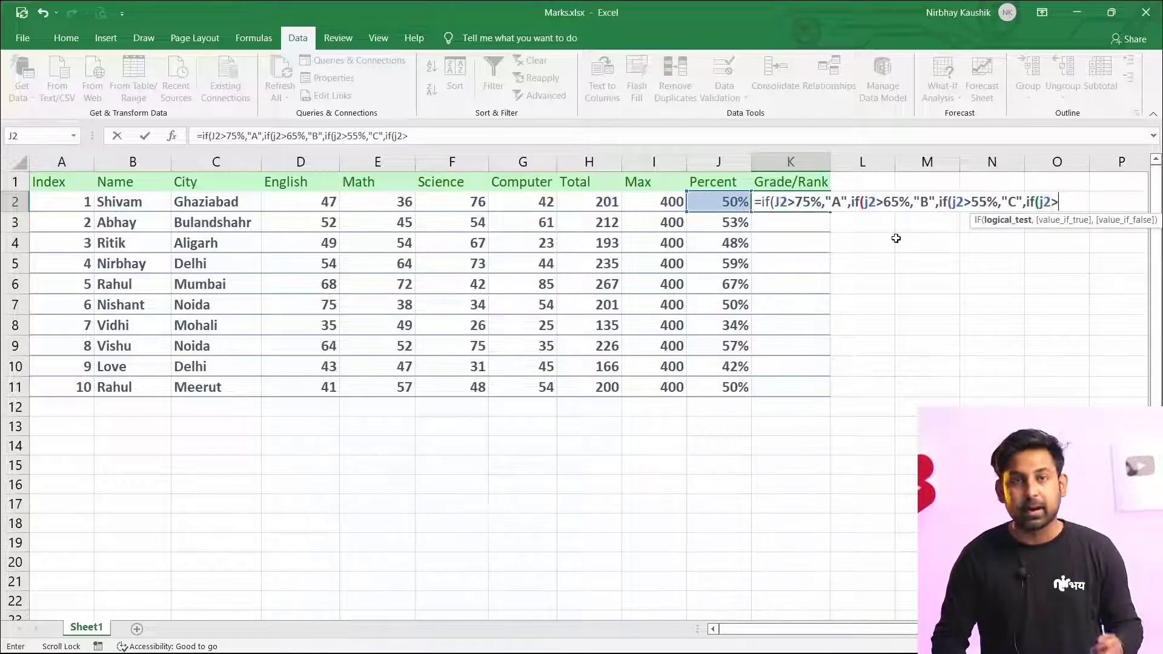
pyautogui.write('45')
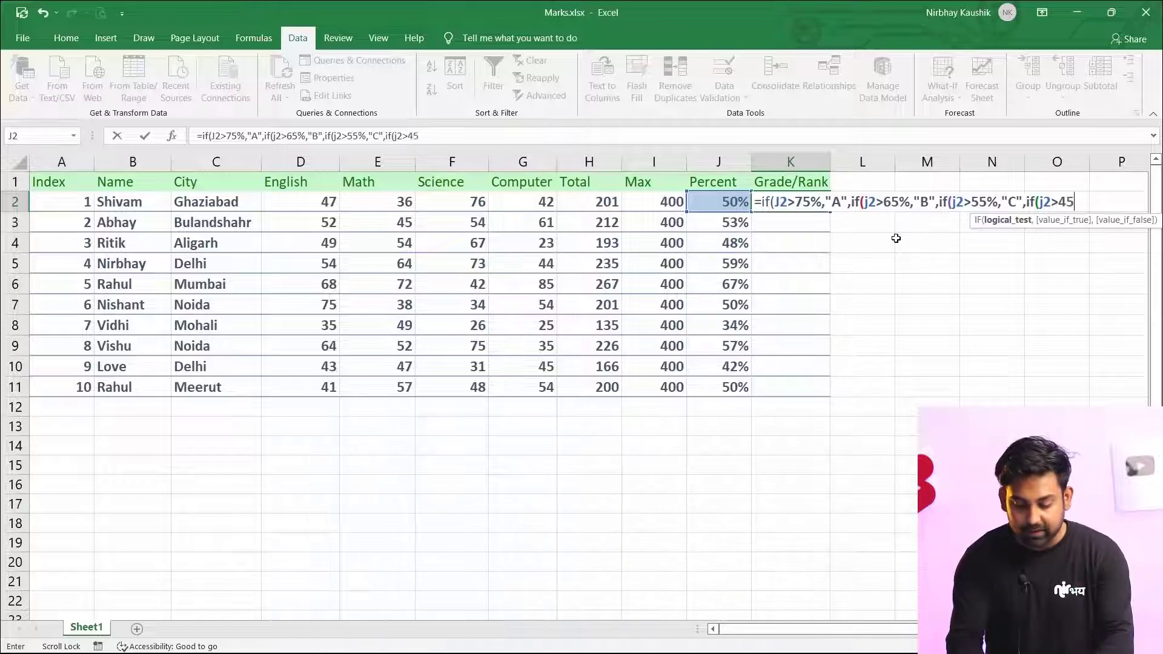
pyautogui.write('%,"')
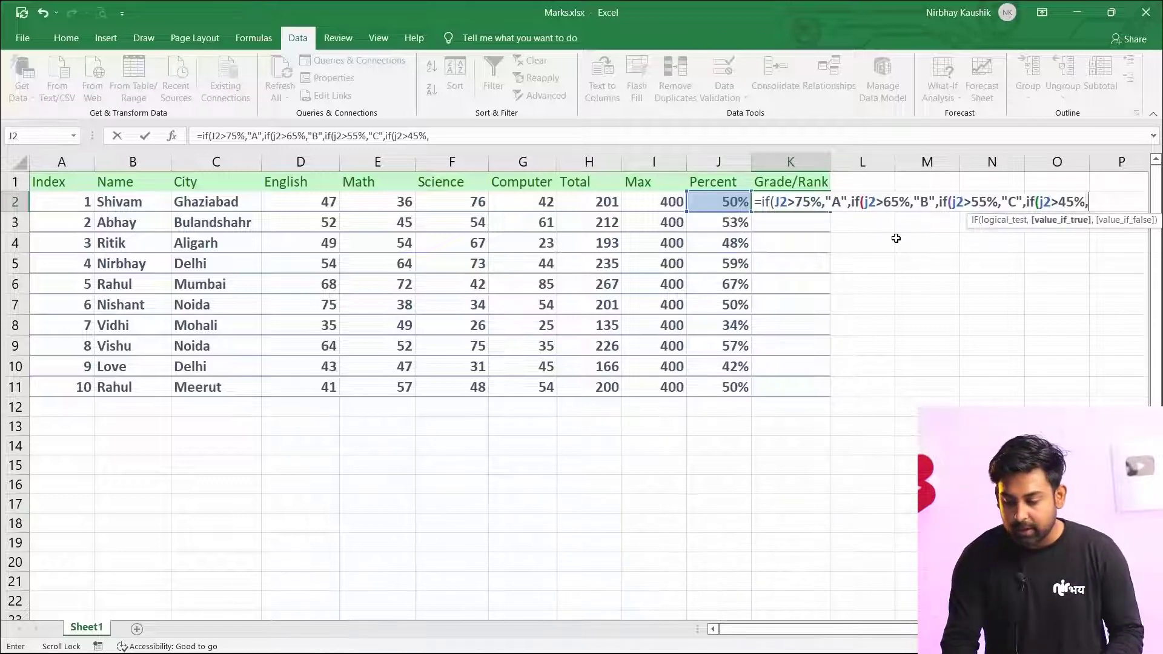
pyautogui.write('D')
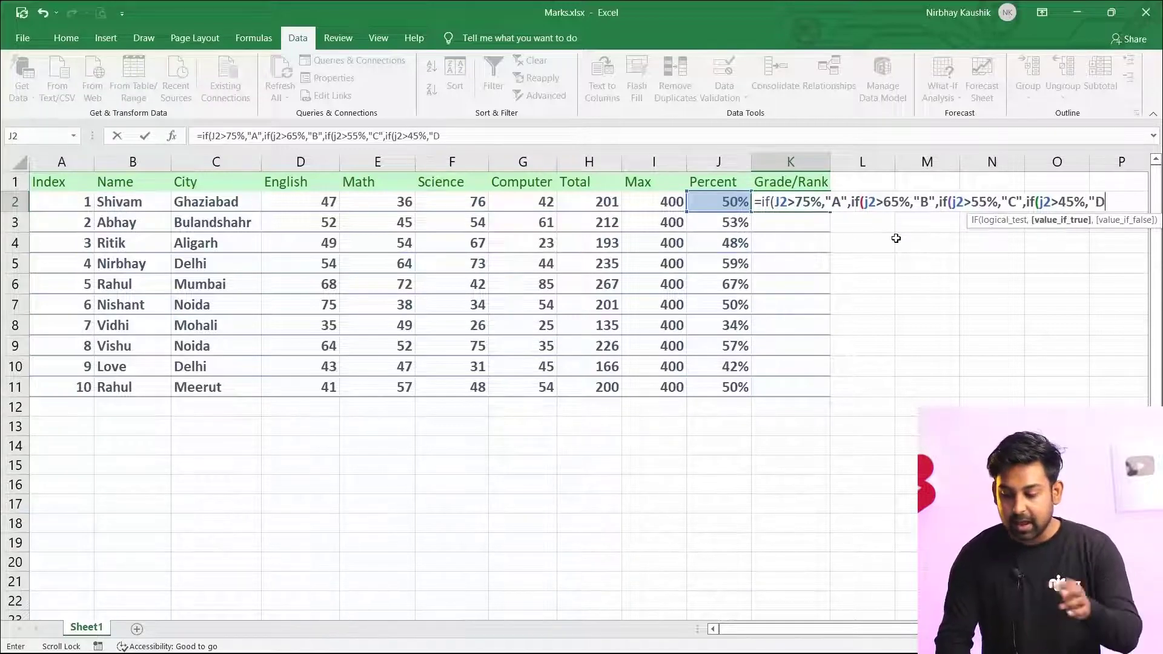
pyautogui.write('",')
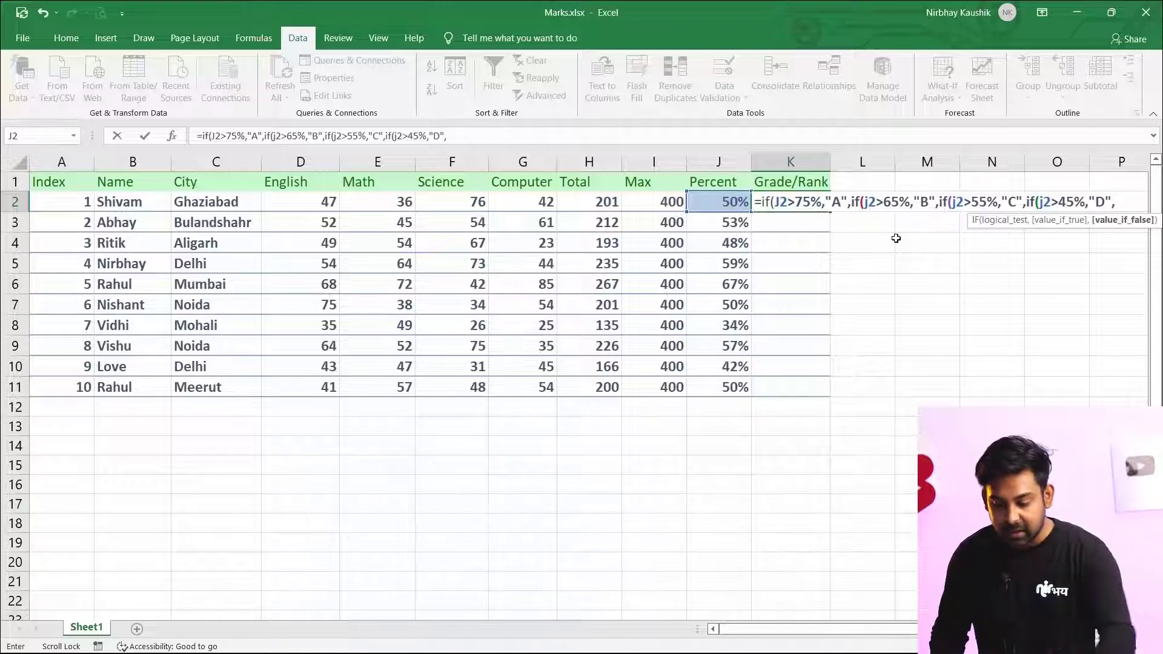
# Step: Set "E" as the final false value, close all four nested IFs and enter the K2 formula
pyautogui.write('"E')
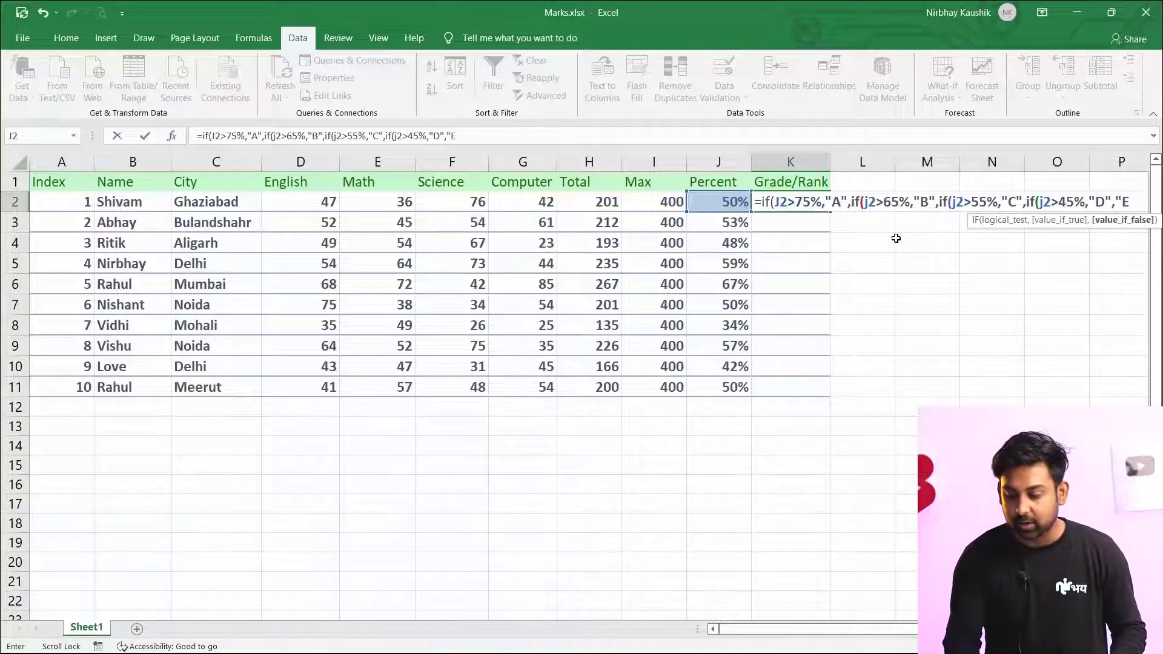
pyautogui.write('"')
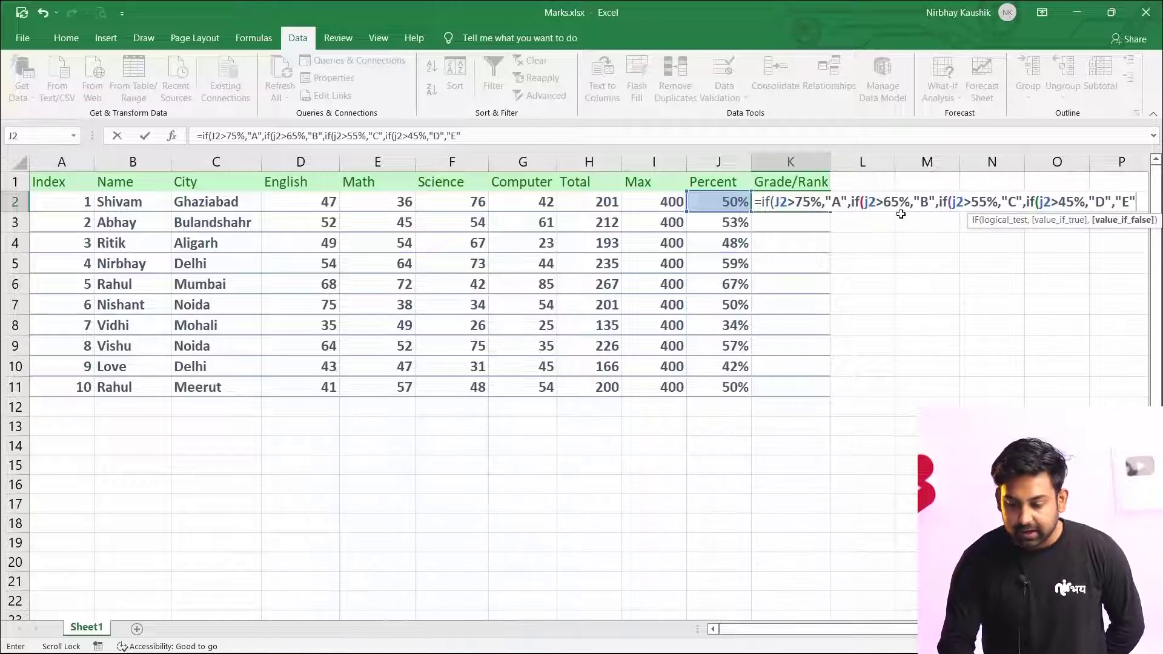
pyautogui.write('))))')
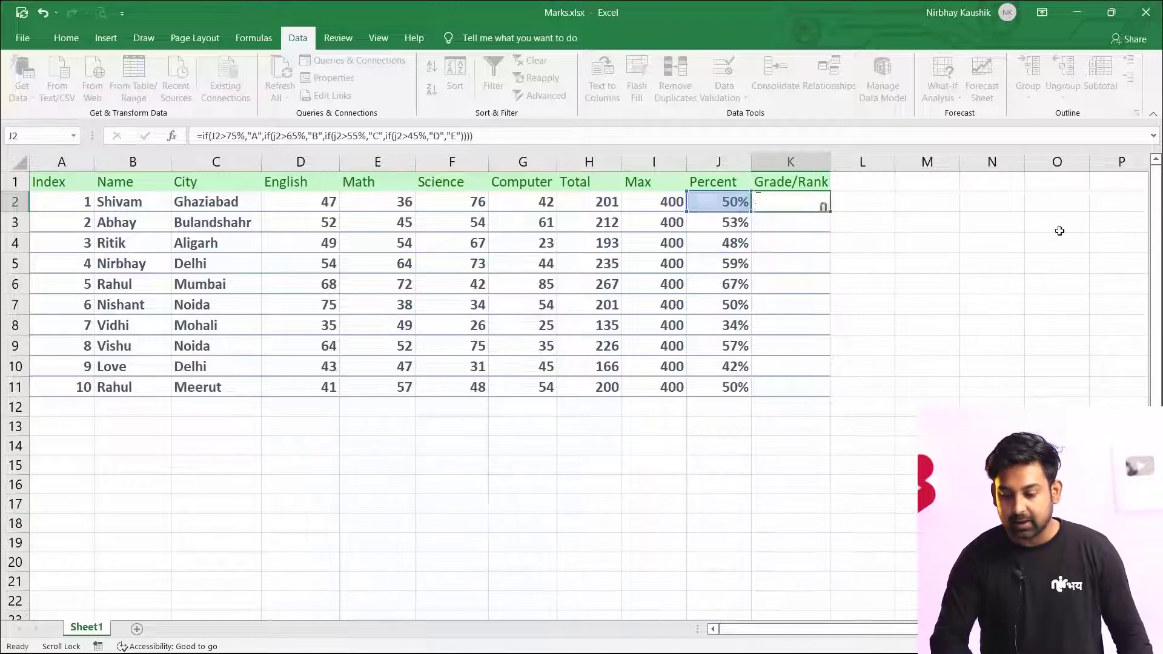
pyautogui.press('Return')
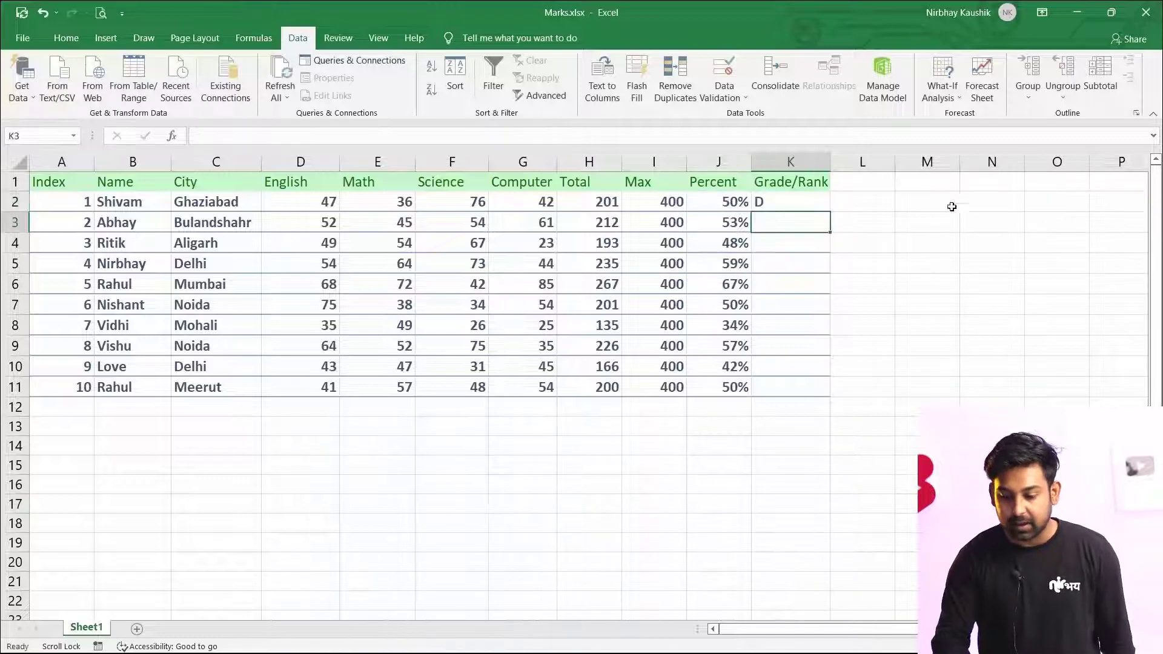
# Step: Fill the K2 grade formula down through K11 and deselect the range
pyautogui.click(800, 202)
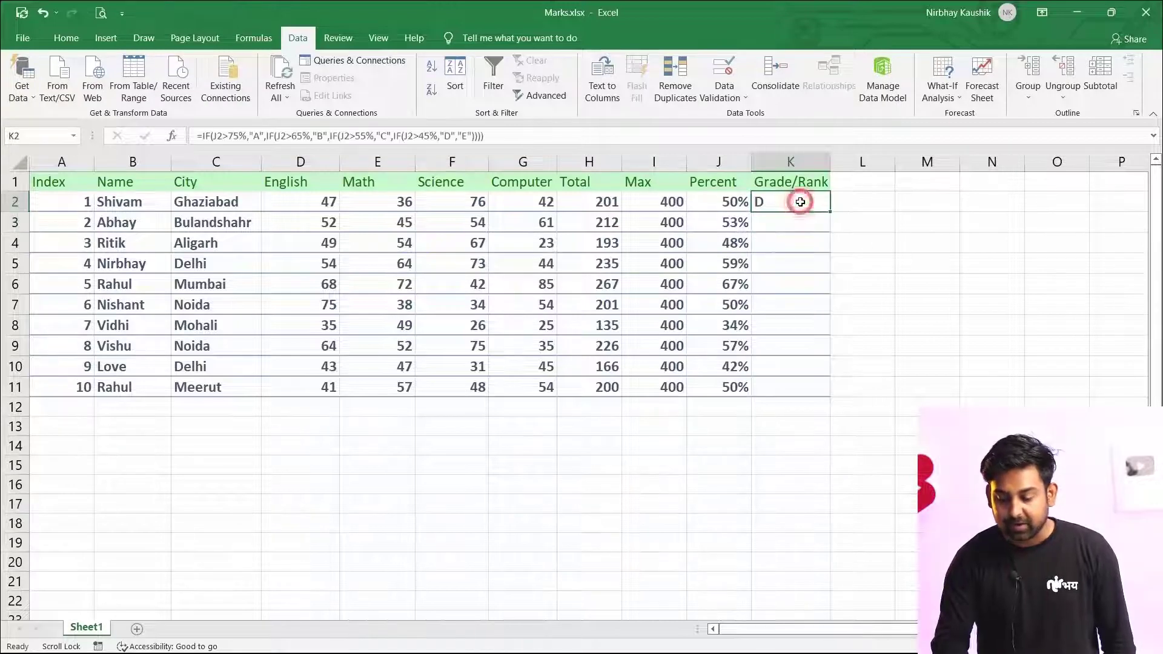
pyautogui.moveTo(830, 214); pyautogui.dragTo(834, 400)
pyautogui.click(844, 226)
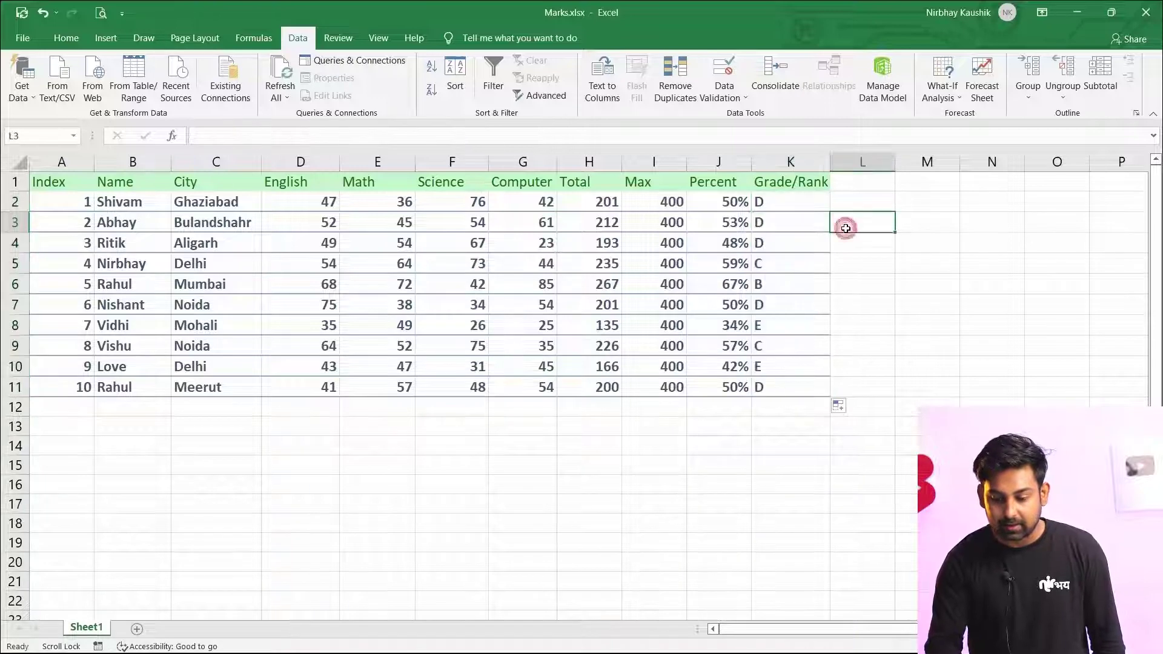
# Step: Examine the grades in K2 and K6, and the names and totals in rows 2, 6 and 11
pyautogui.click(787, 201)
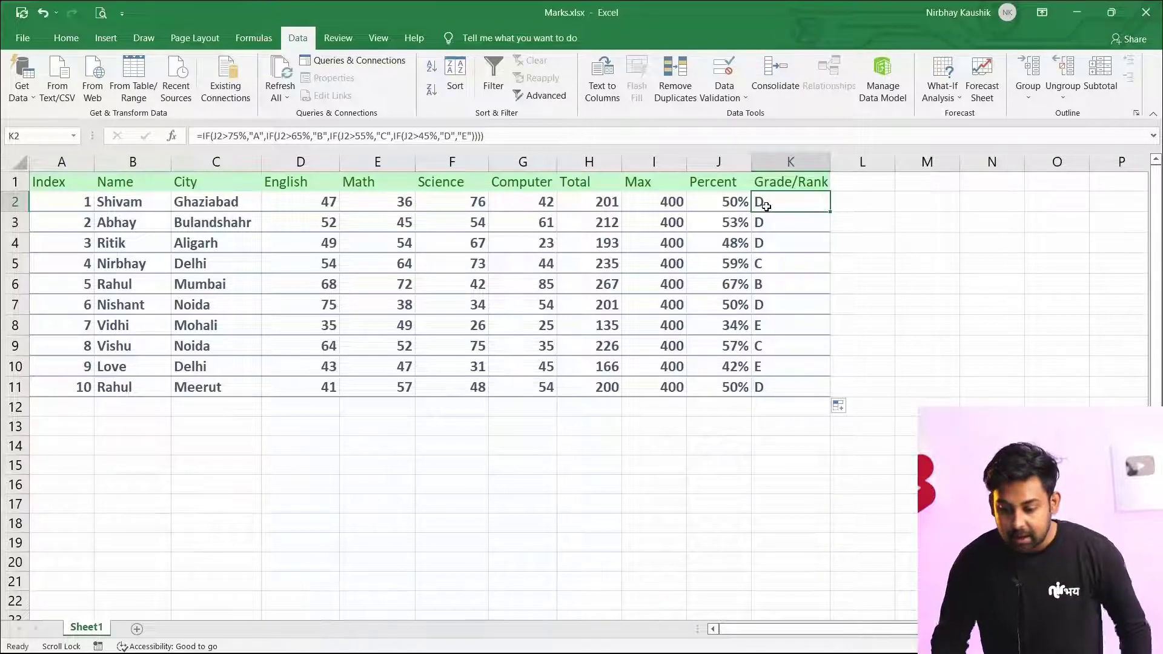
pyautogui.click(772, 284)
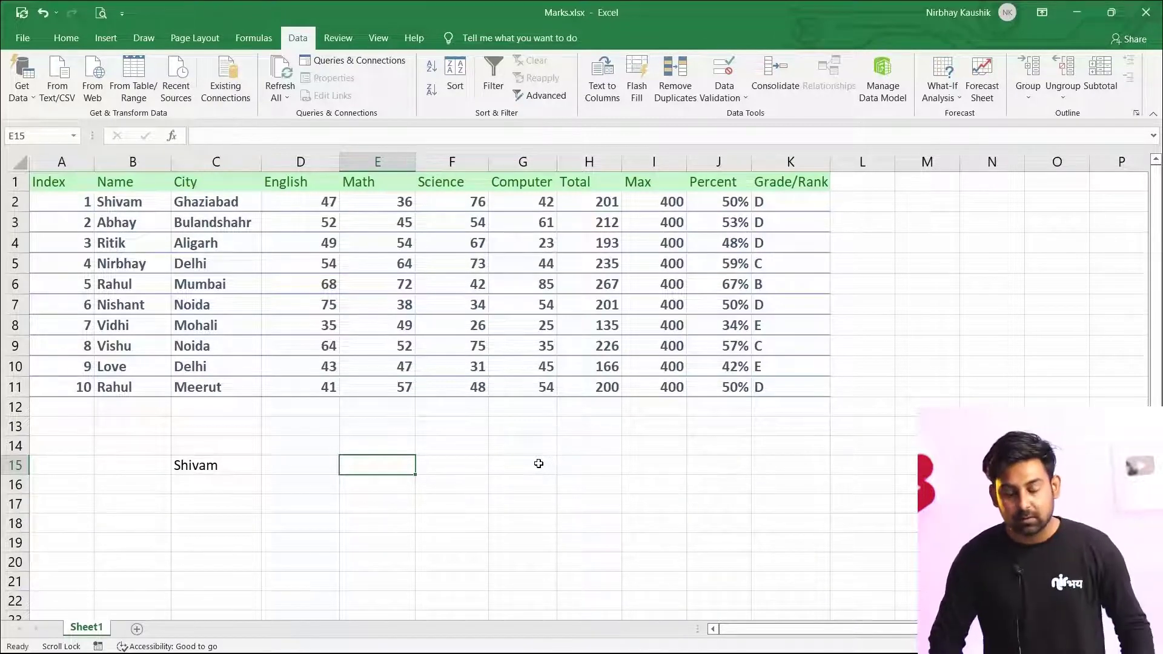
pyautogui.click(141, 200)
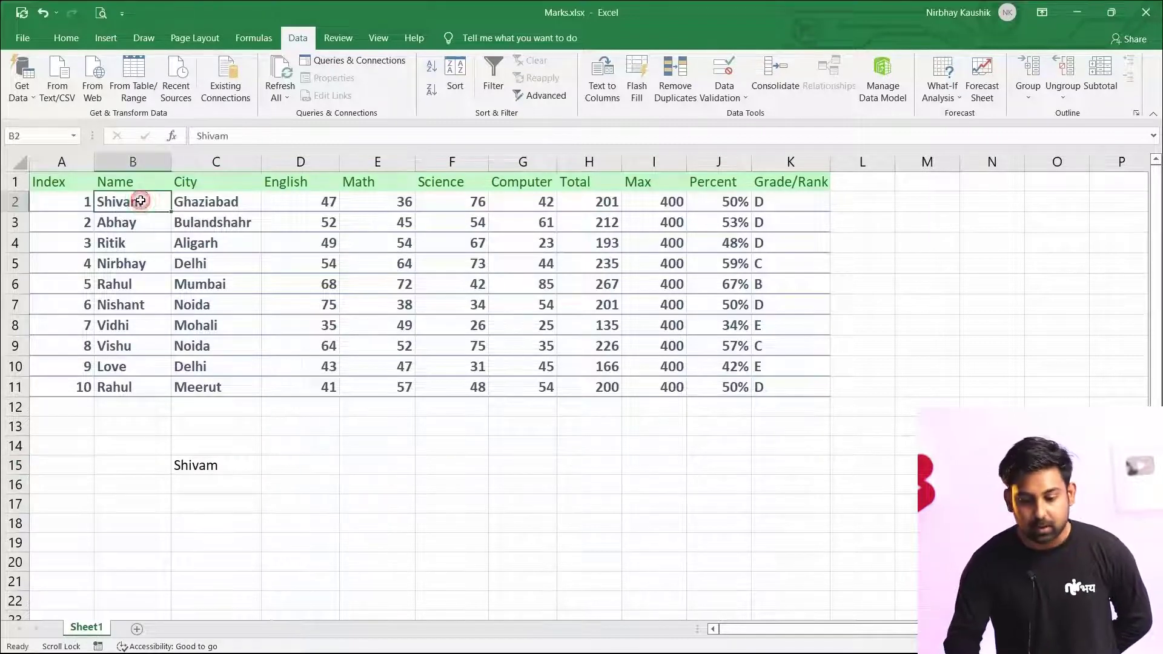
pyautogui.click(611, 201)
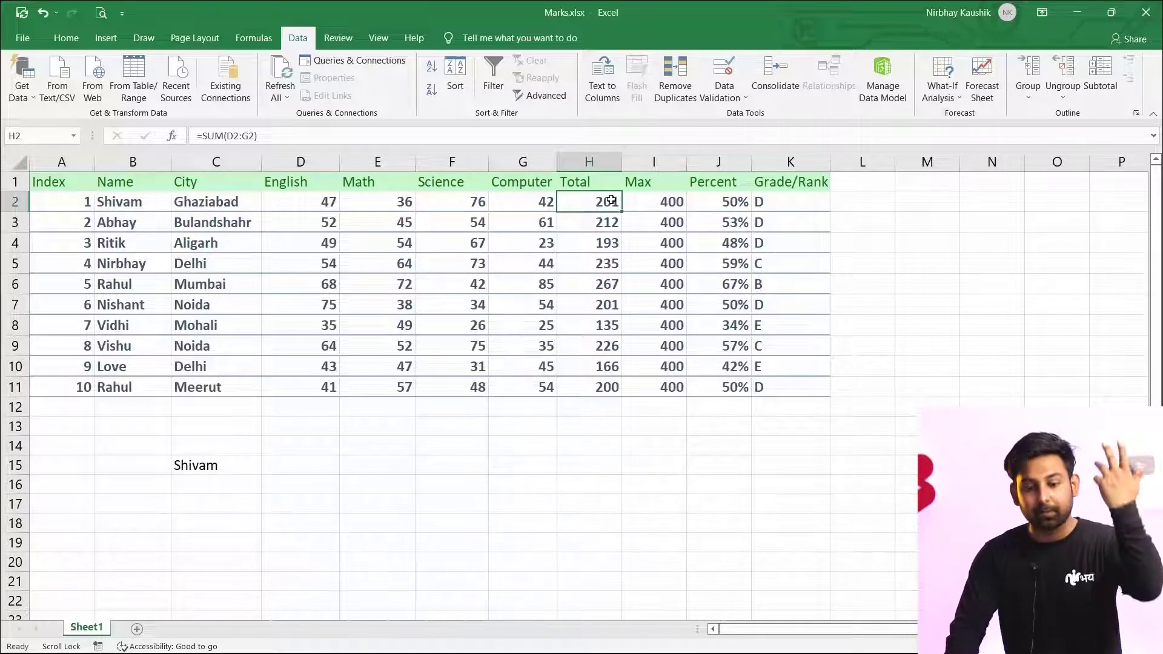
pyautogui.click(103, 387)
pyautogui.click(146, 281)
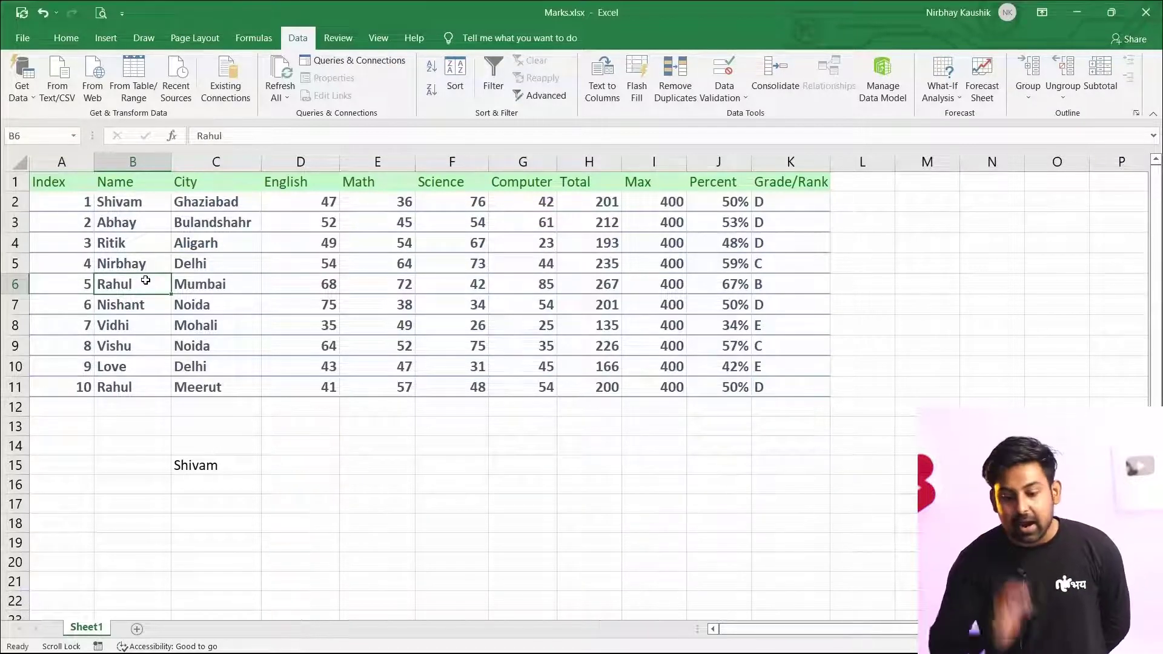
pyautogui.click(620, 280)
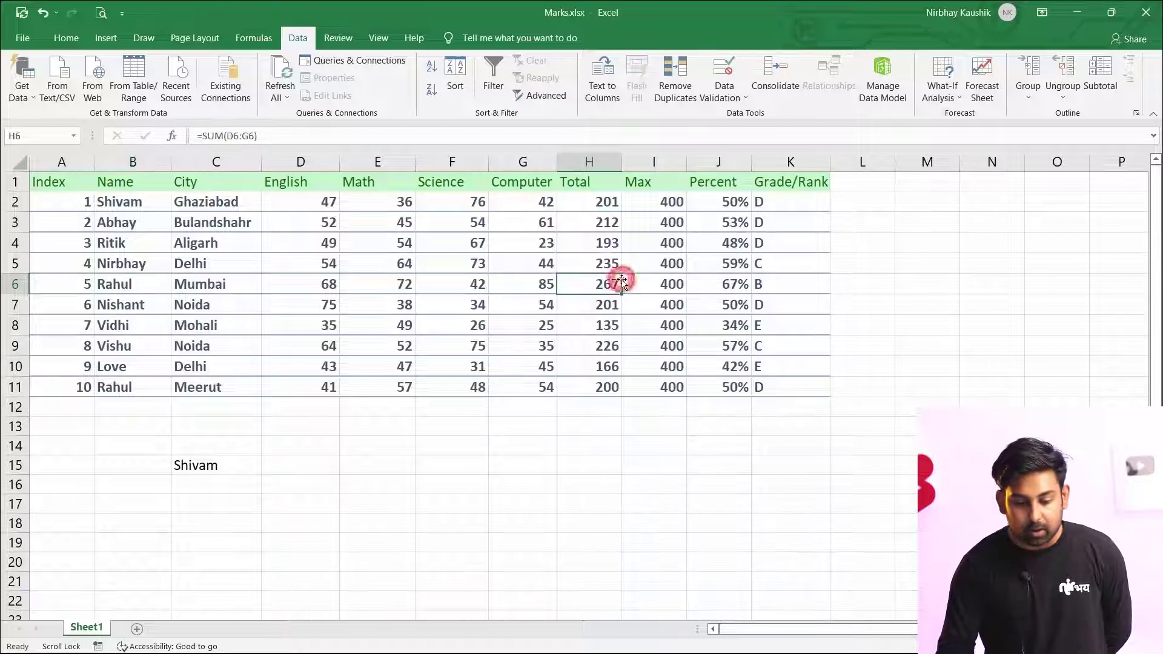
pyautogui.click(117, 393)
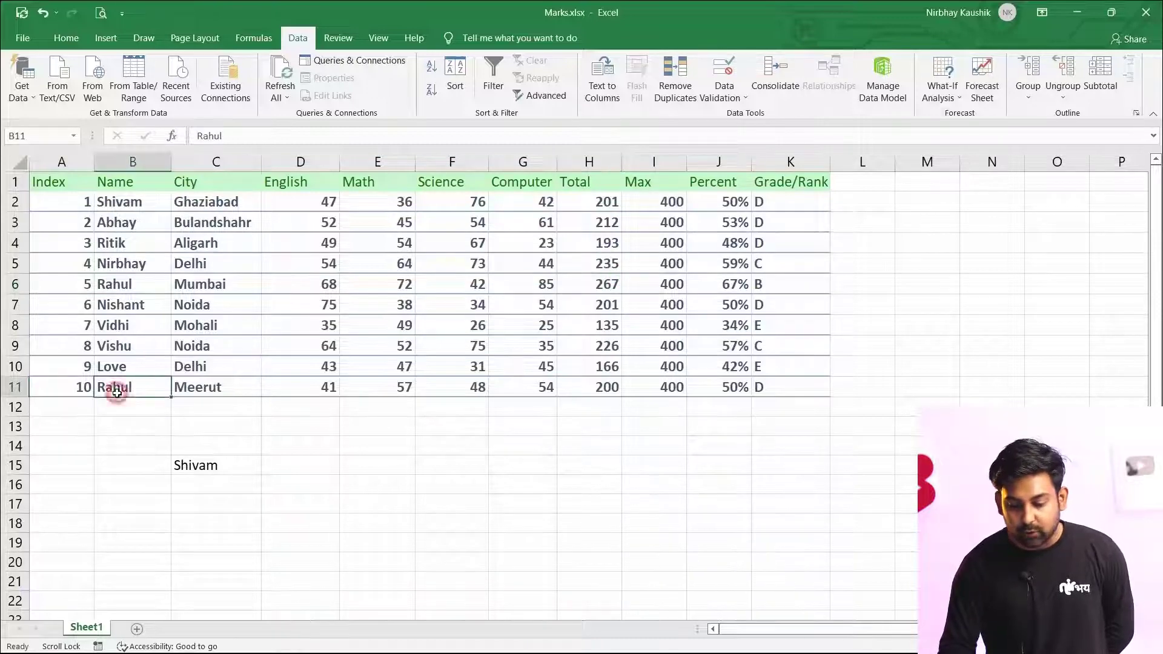
pyautogui.click(593, 388)
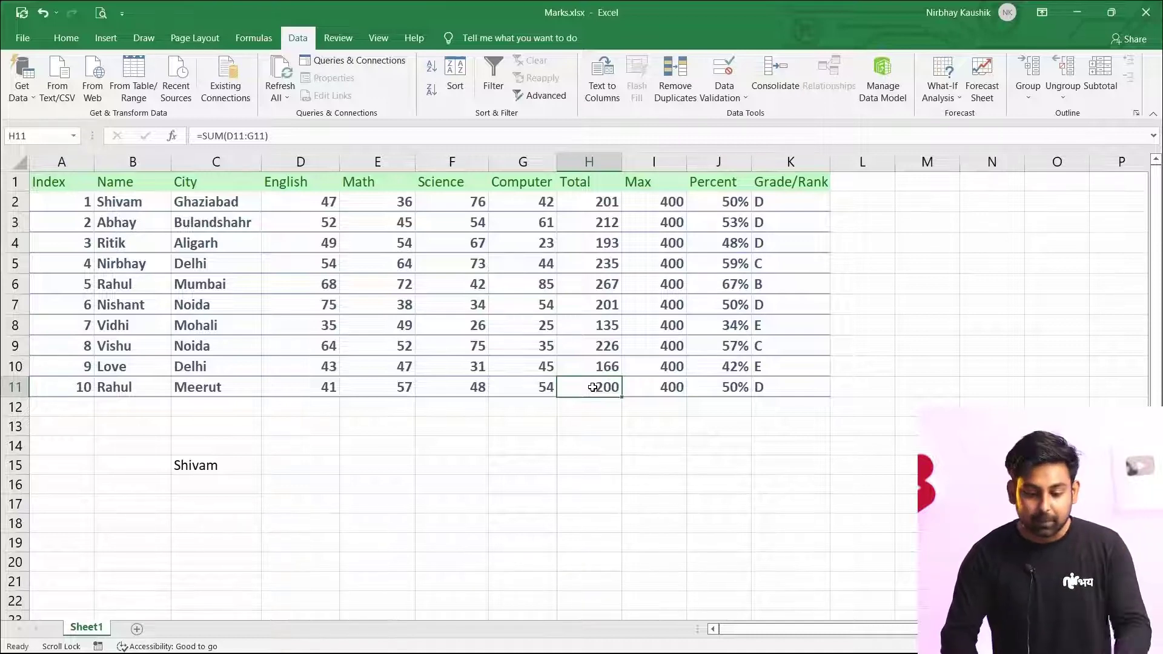
pyautogui.click(137, 211)
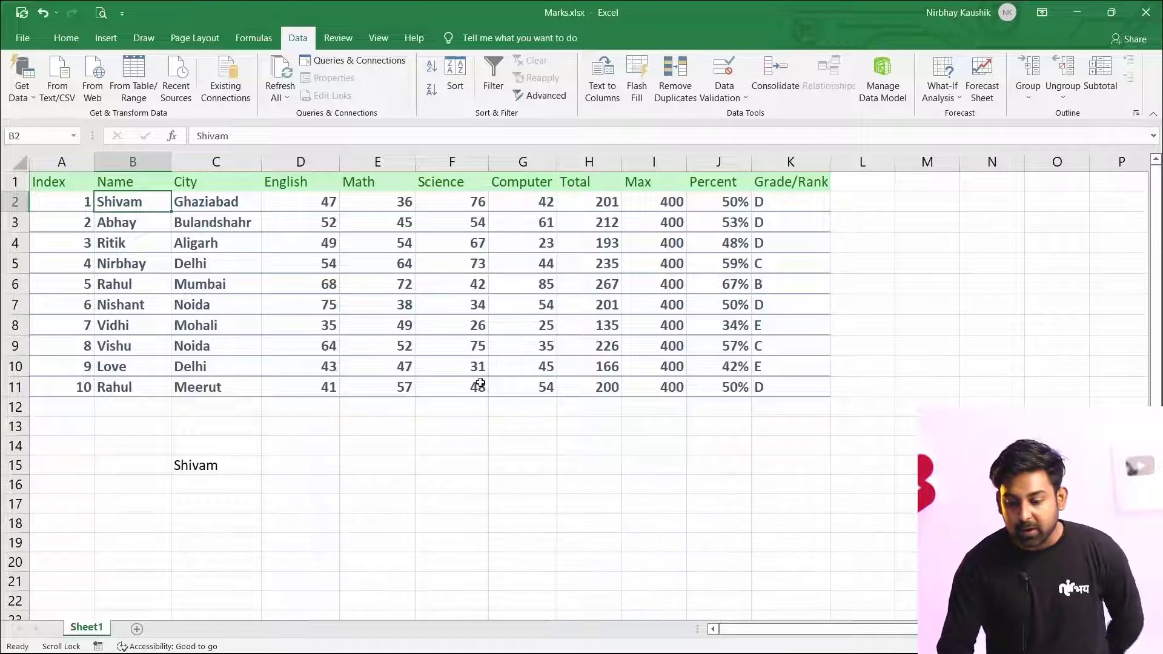
pyautogui.click(610, 202)
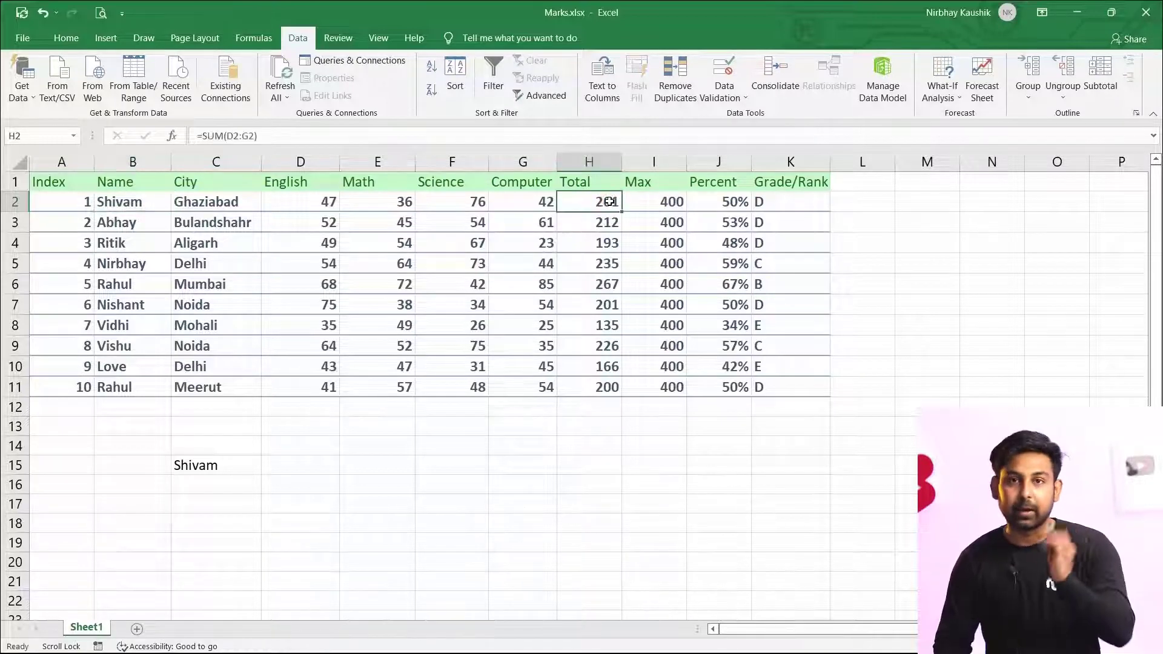
# Step: Start a SUMIF formula in E15
pyautogui.click(401, 466)
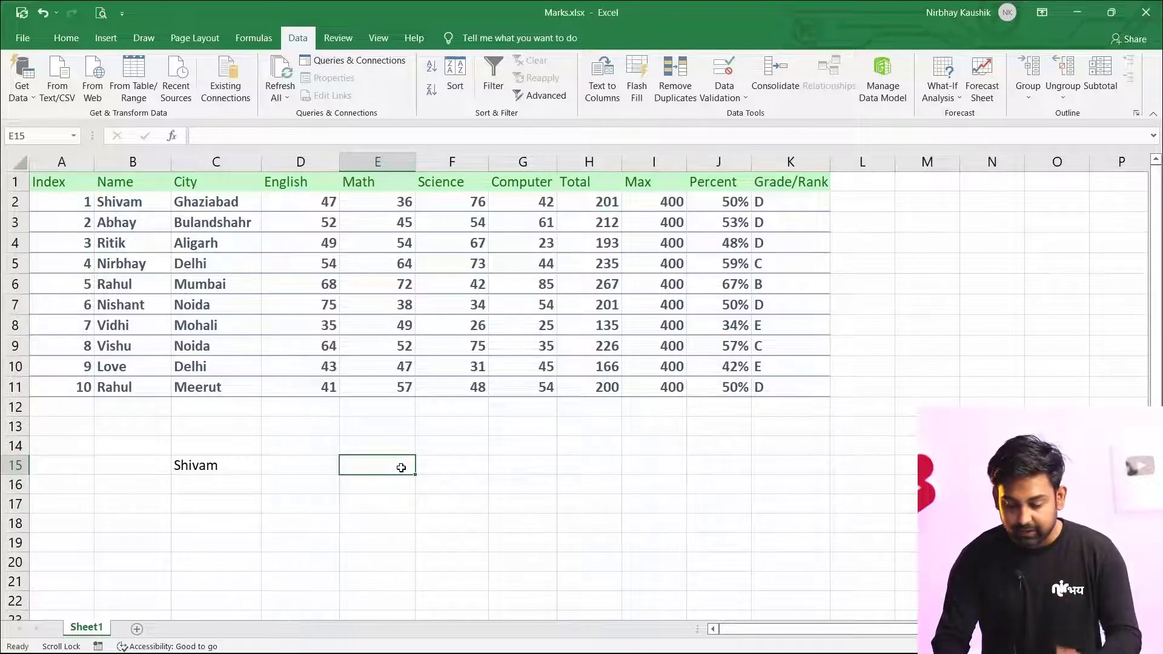
pyautogui.write('=')
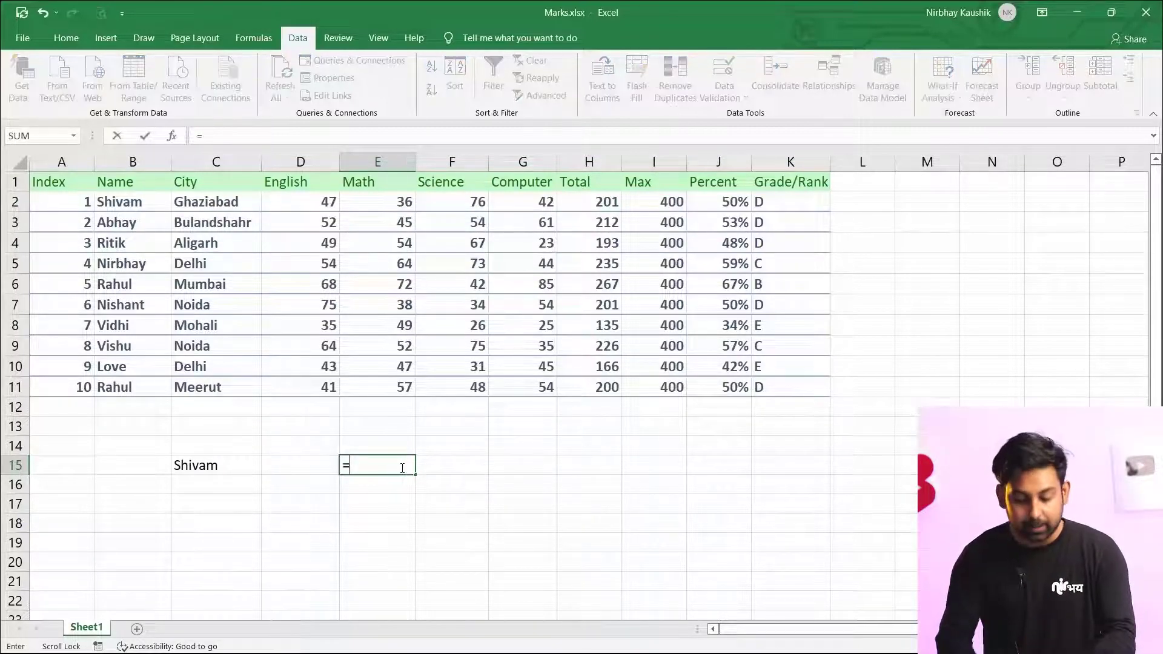
pyautogui.write('suif')
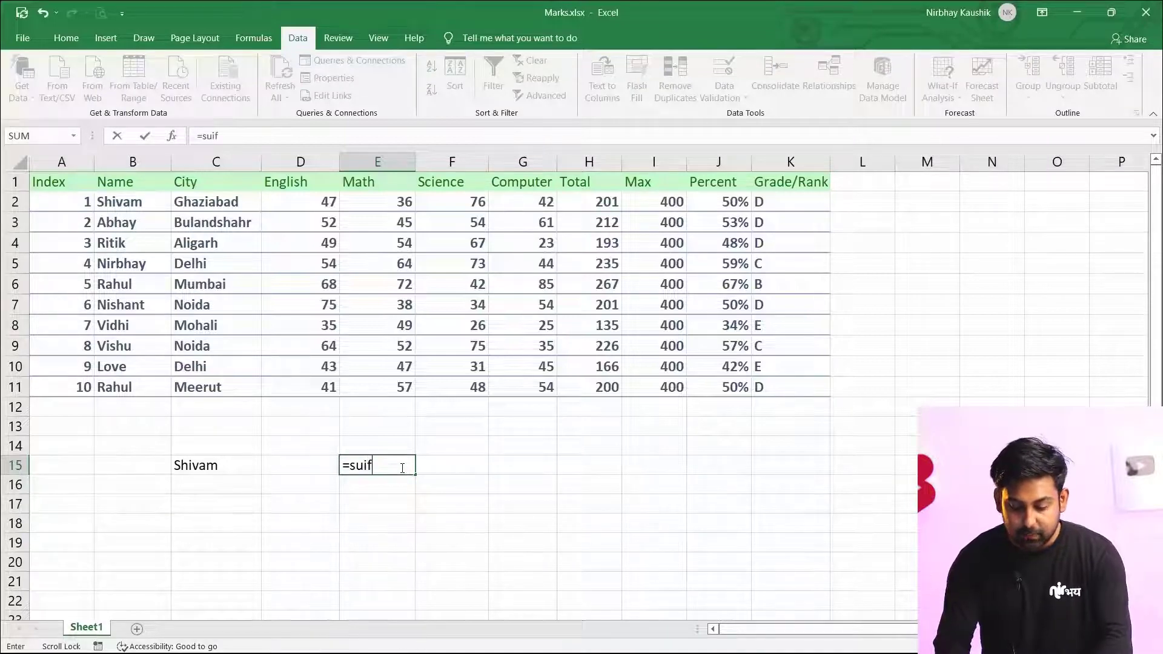
pyautogui.press('BackSpace')
pyautogui.press('BackSpace')
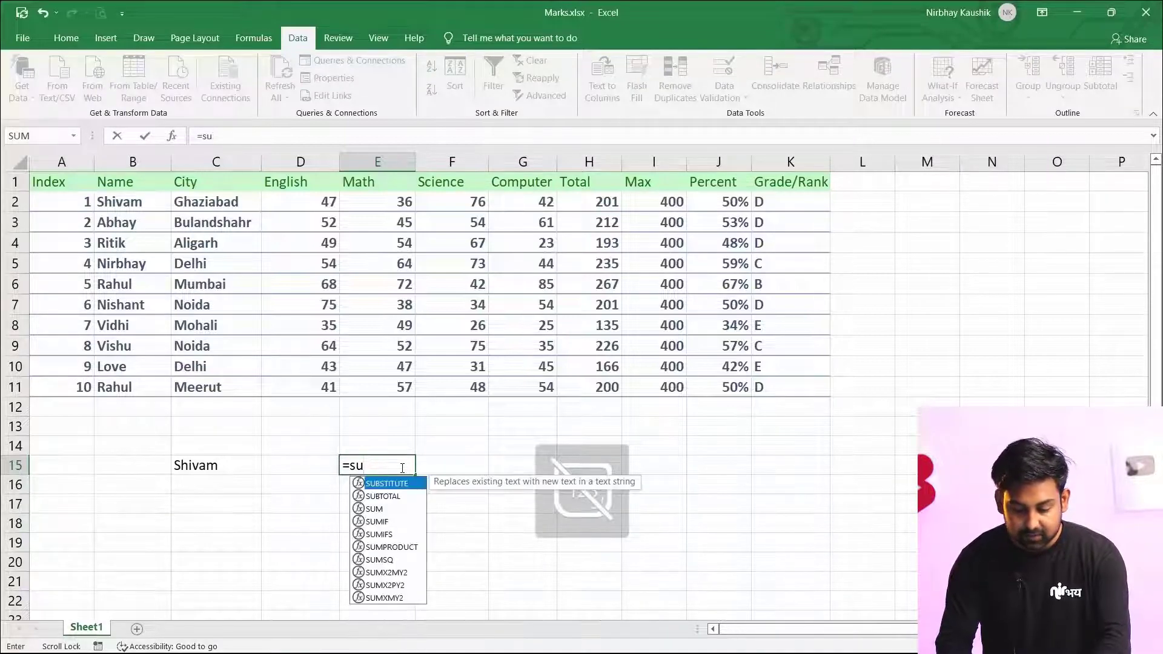
pyautogui.write('mif(')
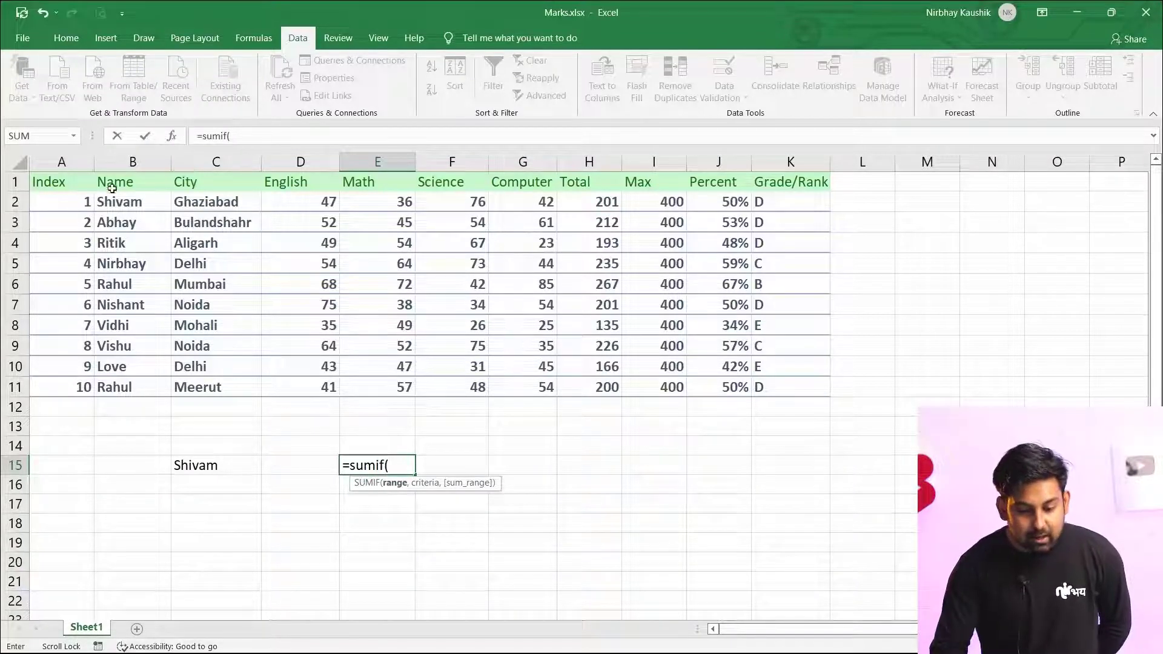
pyautogui.moveTo(116, 201); pyautogui.dragTo(131, 388)
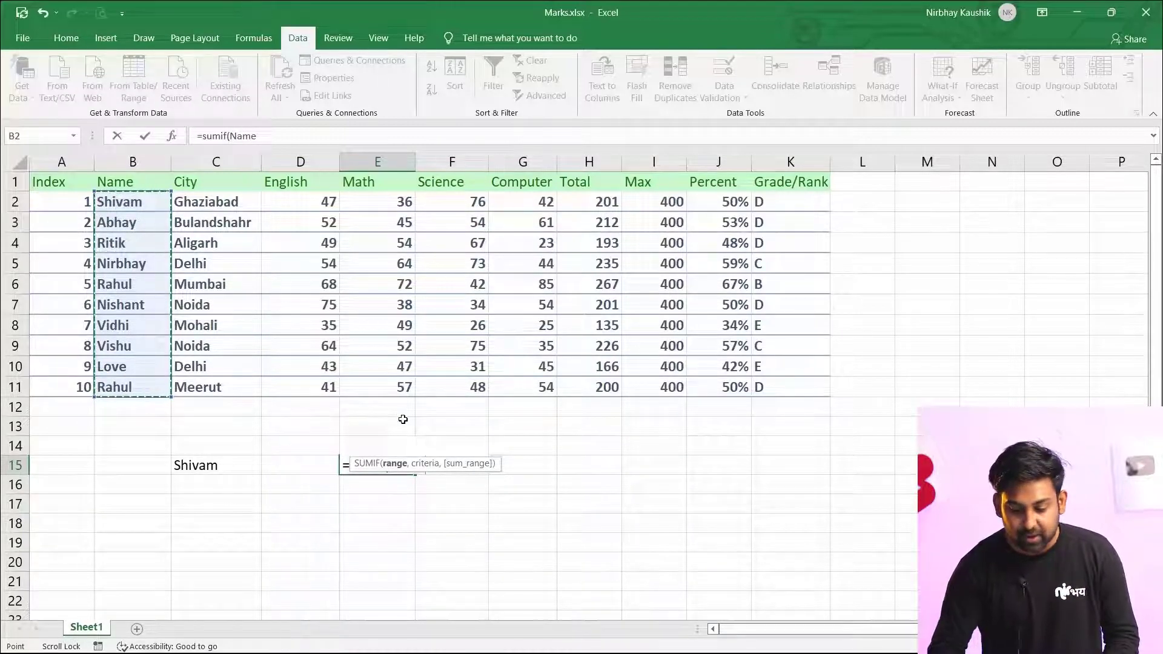
pyautogui.press('BackSpace')
pyautogui.press('BackSpace')
pyautogui.press('BackSpace')
pyautogui.press('BackSpace')
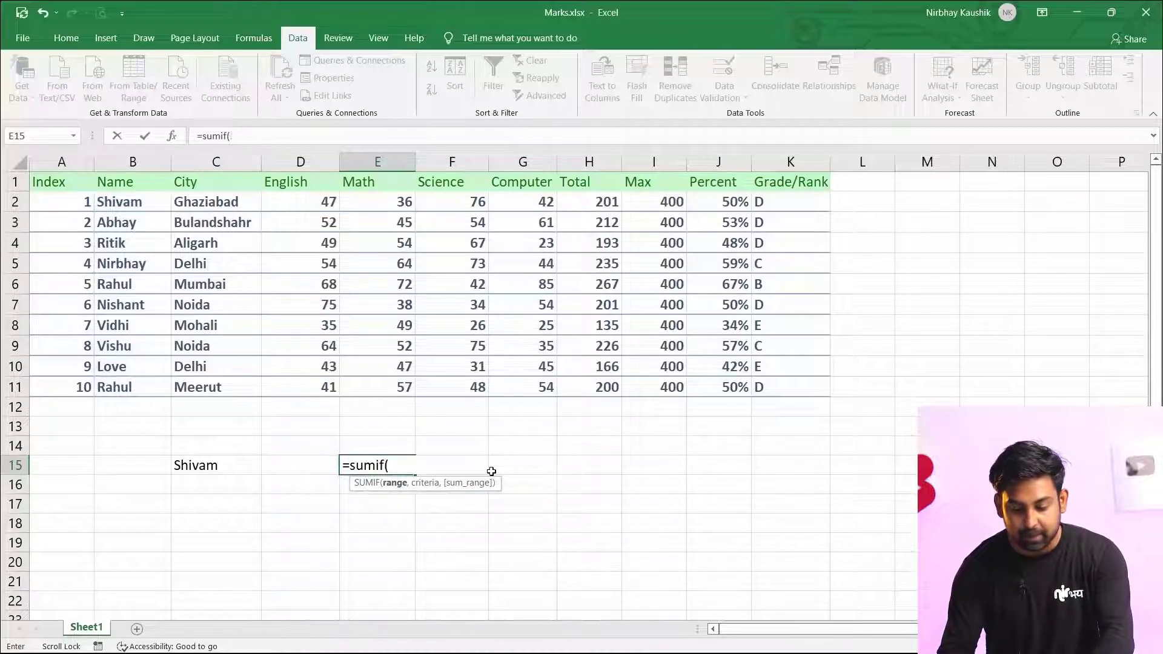
# Step: Use the named range Name as the criteria range of the SUMIF formula in E15
pyautogui.write('Name')
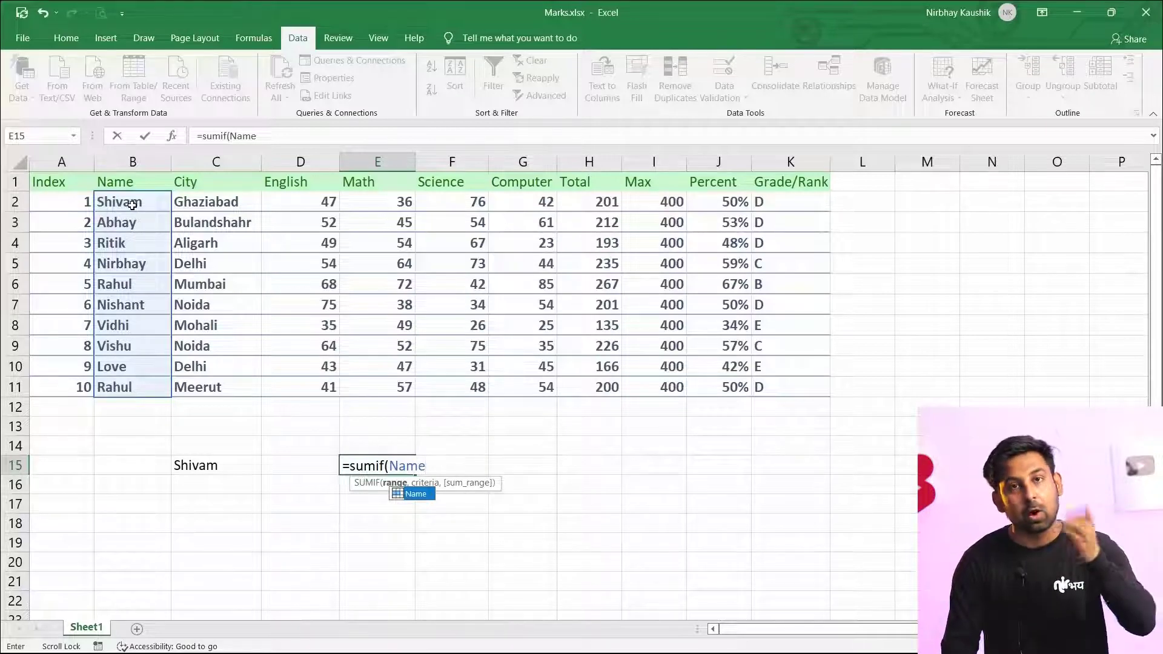
pyautogui.write(',')
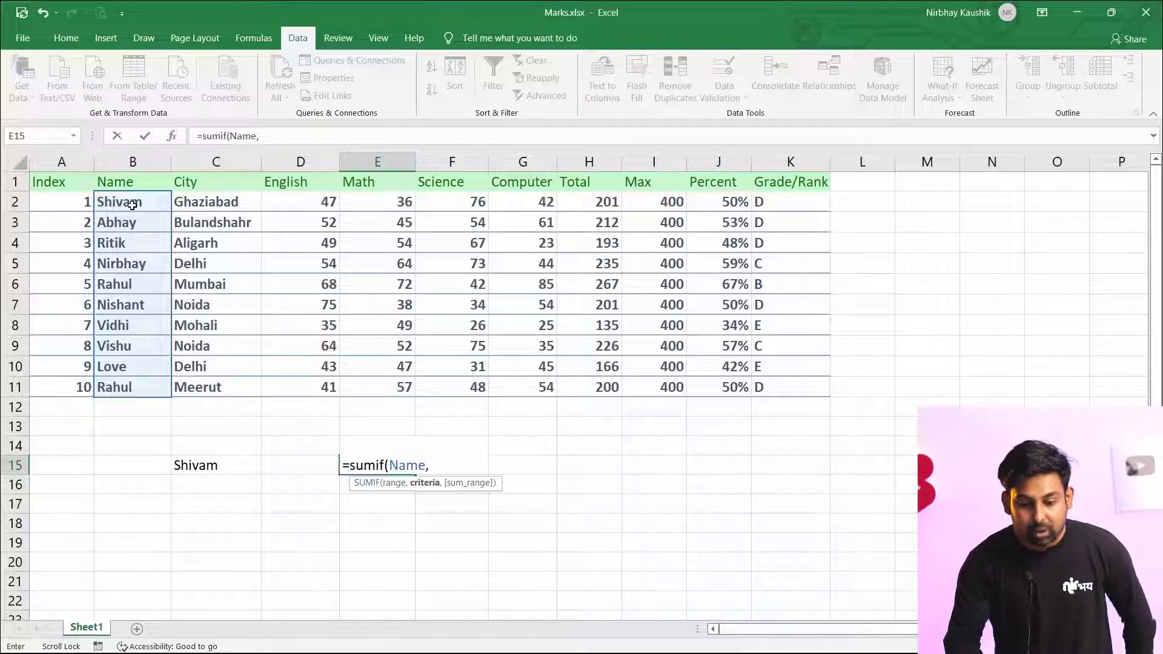
pyautogui.write('Shivam')
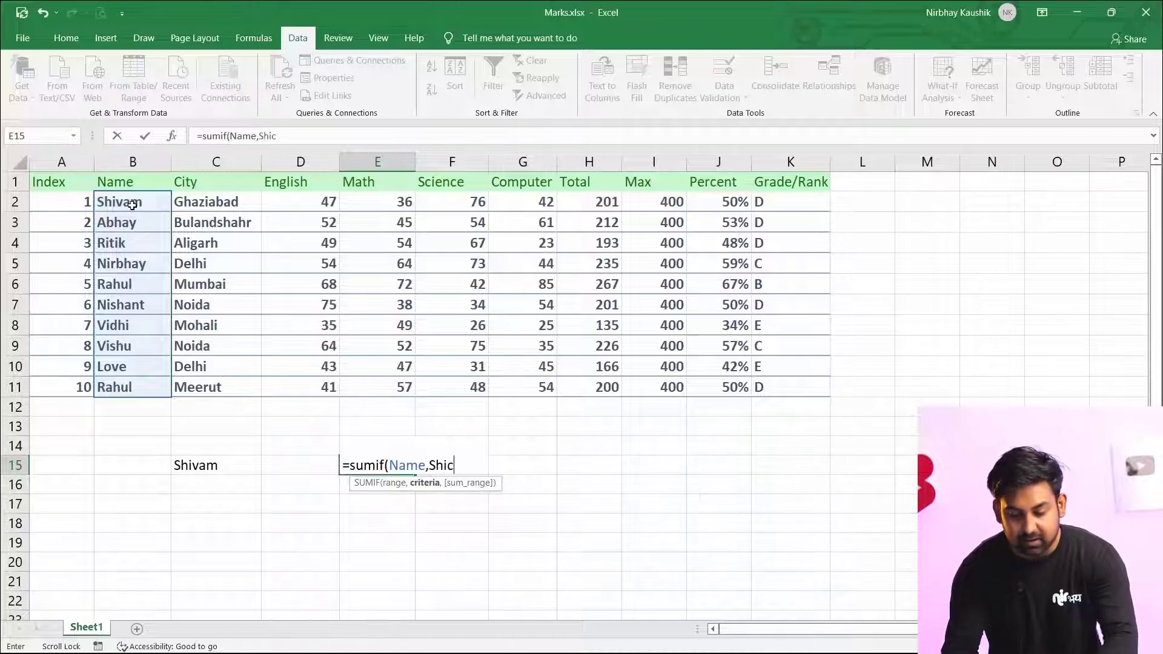
pyautogui.press('BackSpace')
pyautogui.press('BackSpace')
pyautogui.press('BackSpace')
pyautogui.write('vam')
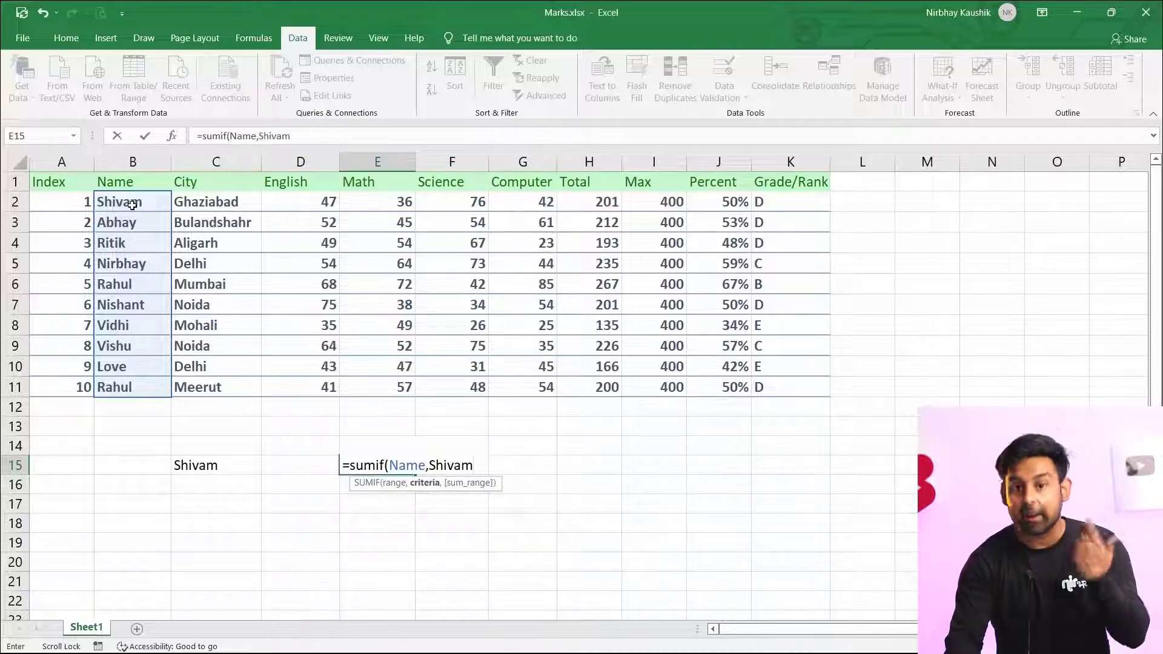
pyautogui.press('BackSpace')
pyautogui.press('BackSpace')
pyautogui.press('BackSpace')
pyautogui.press('BackSpace')
pyautogui.press('BackSpace')
pyautogui.press('BackSpace')
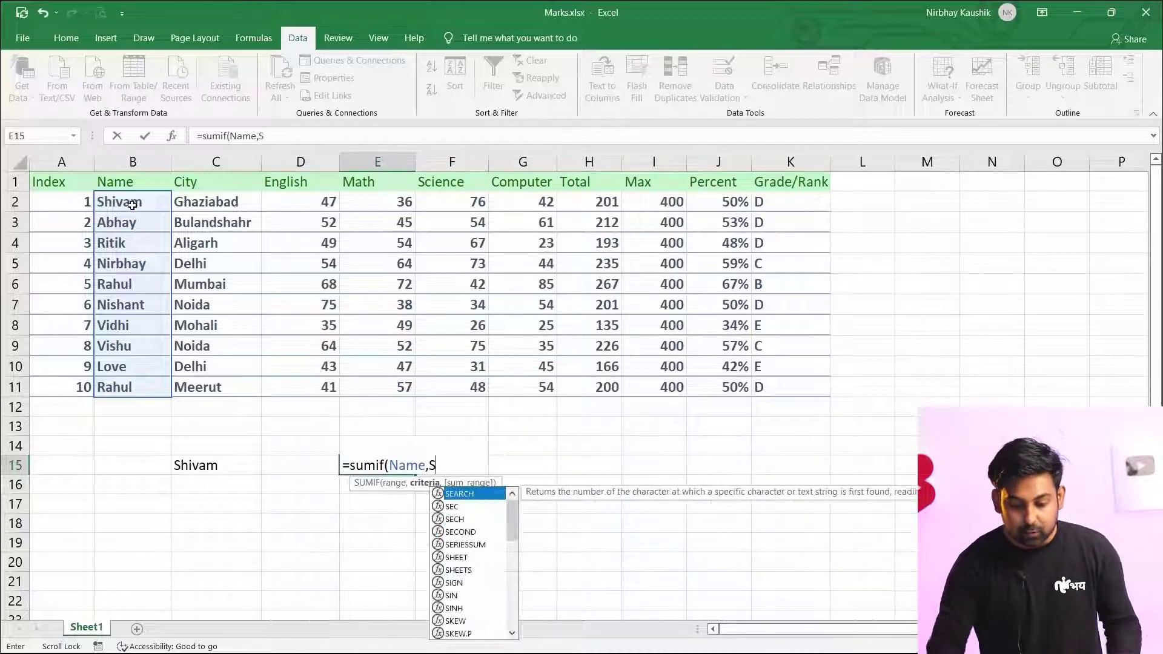
# Step: Complete the SUMIF formula in E15 with C15 as the criteria and the named range Total as the sum range
pyautogui.click(206, 462)
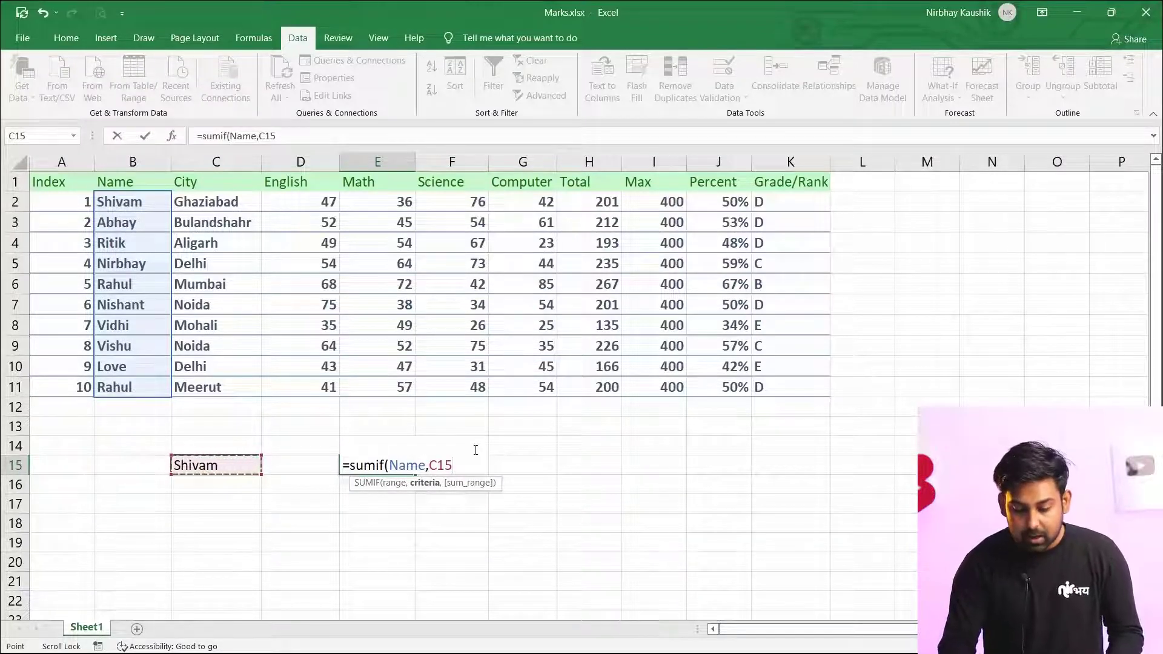
pyautogui.write(',')
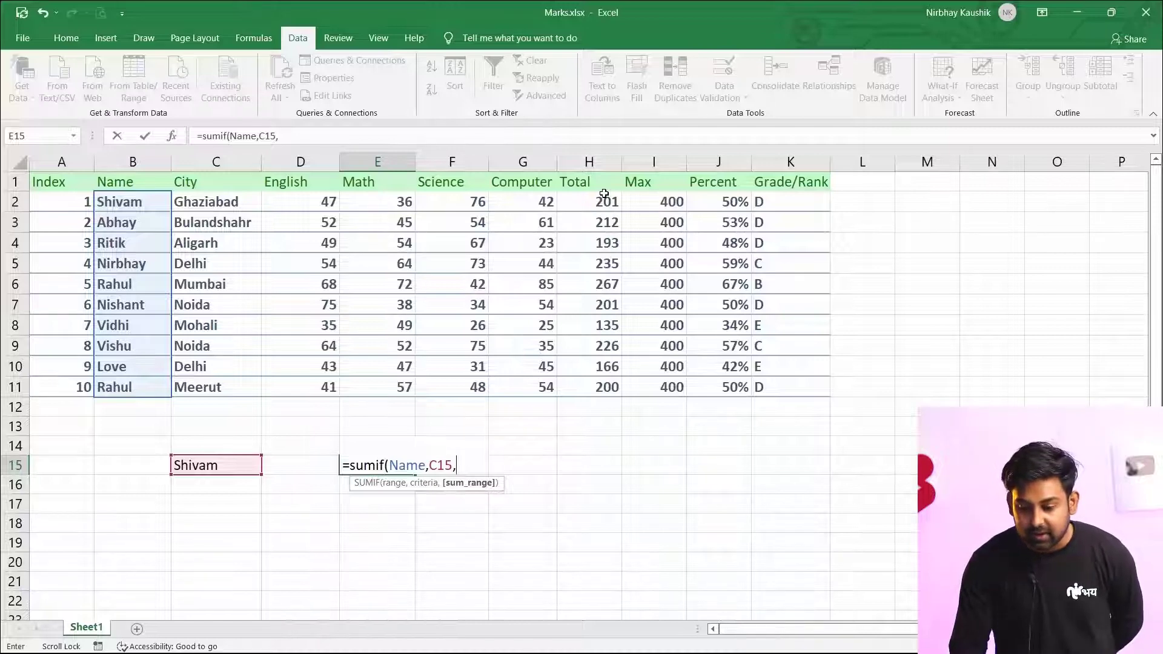
pyautogui.moveTo(607, 199); pyautogui.dragTo(603, 386)
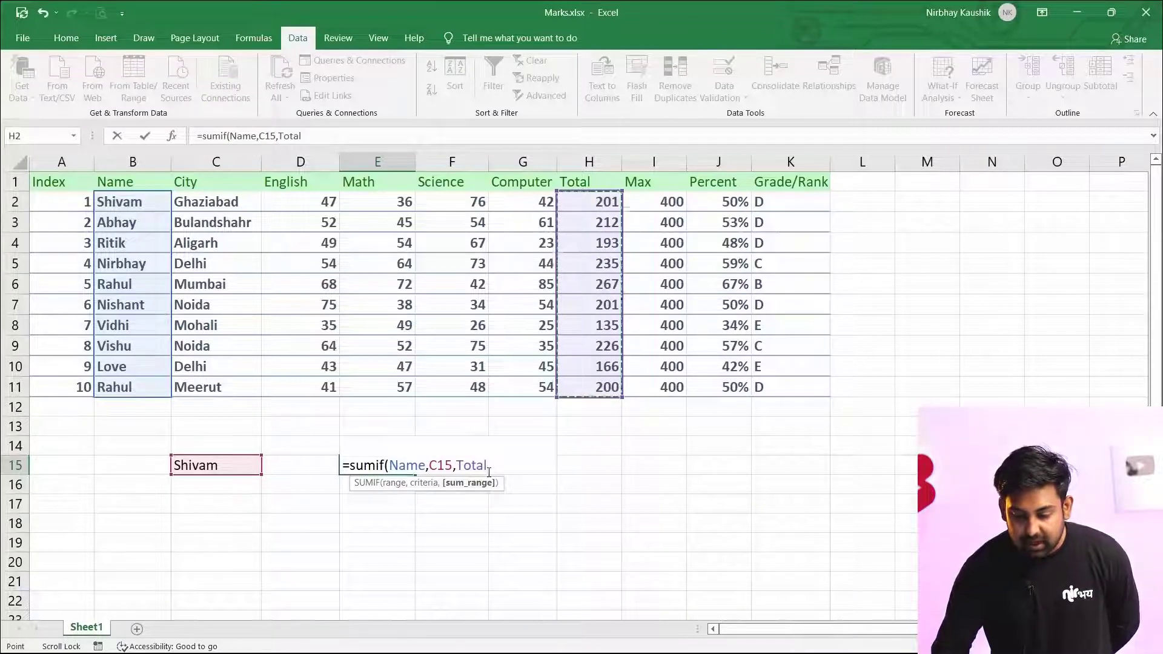
pyautogui.press('BackSpace')
pyautogui.press('BackSpace')
pyautogui.press('BackSpace')
pyautogui.press('BackSpace')
pyautogui.press('BackSpace')
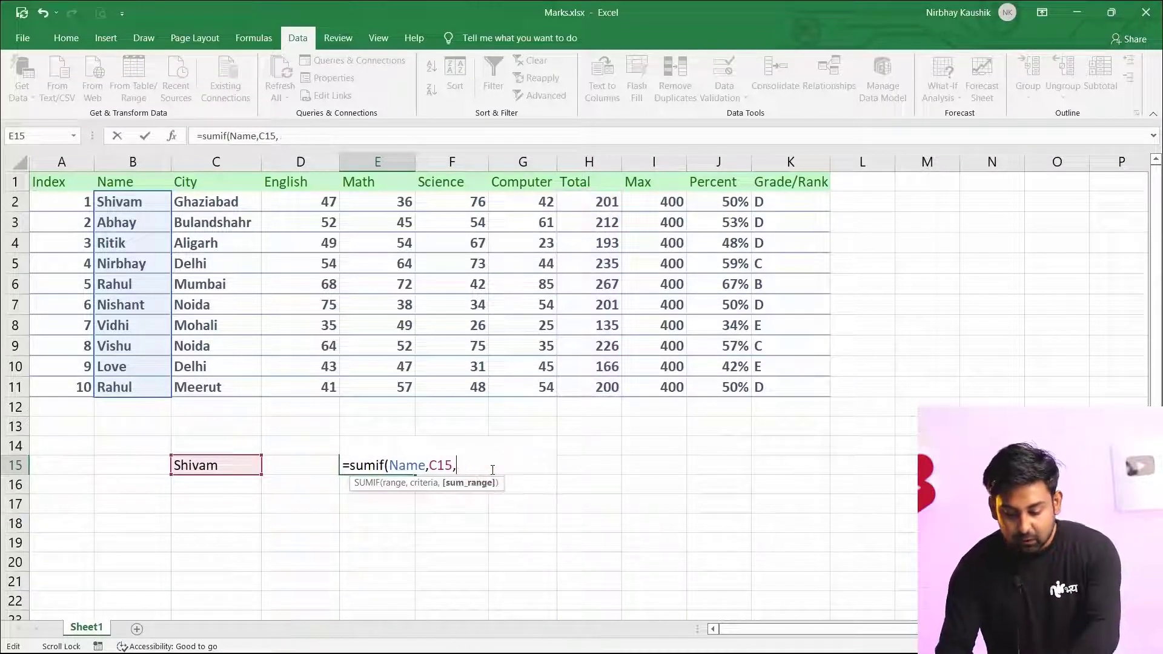
pyautogui.write('Total')
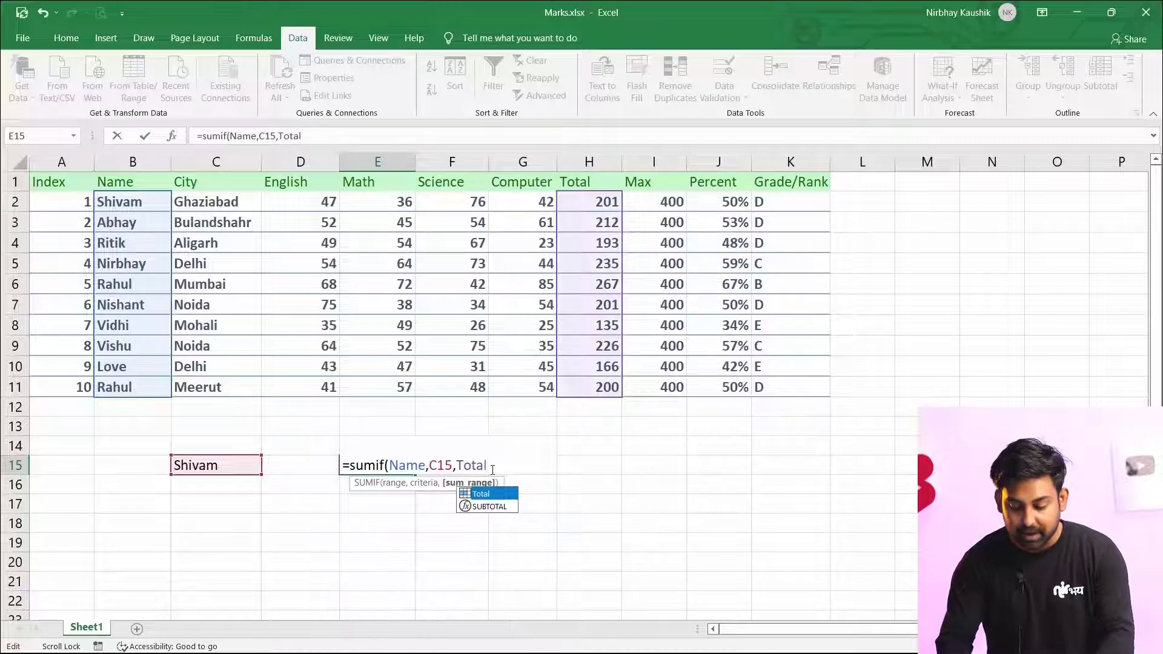
pyautogui.write(')')
pyautogui.press('Return')
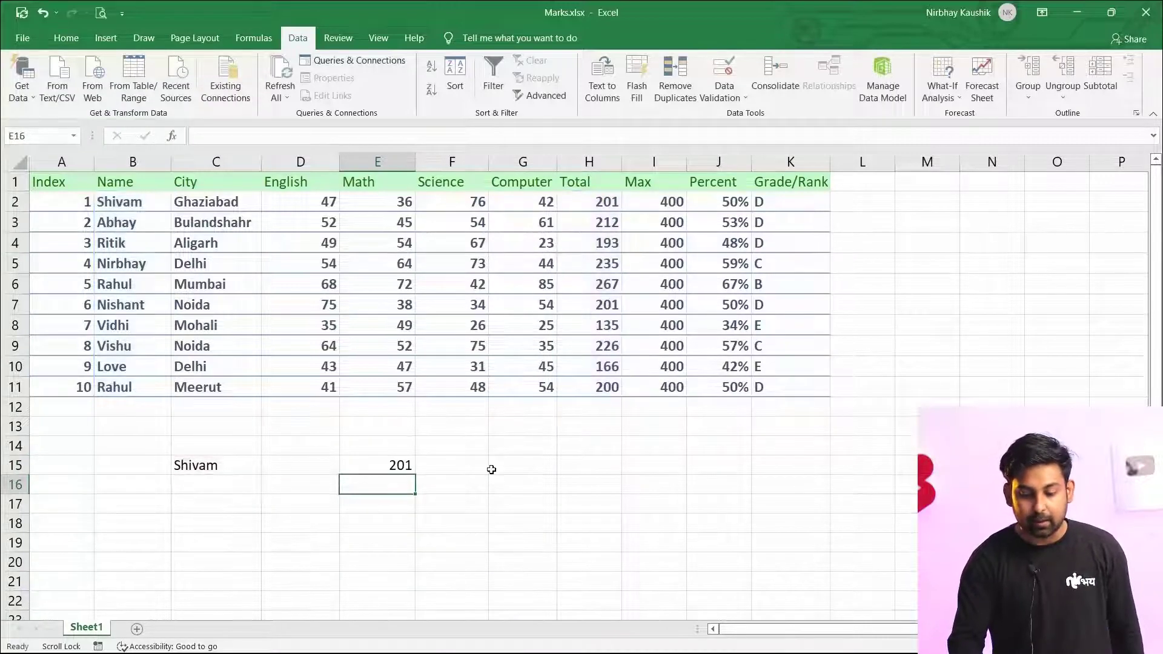
# Step: Check the formula in E15 and choose the fifth student's name for C15
pyautogui.click(358, 462)
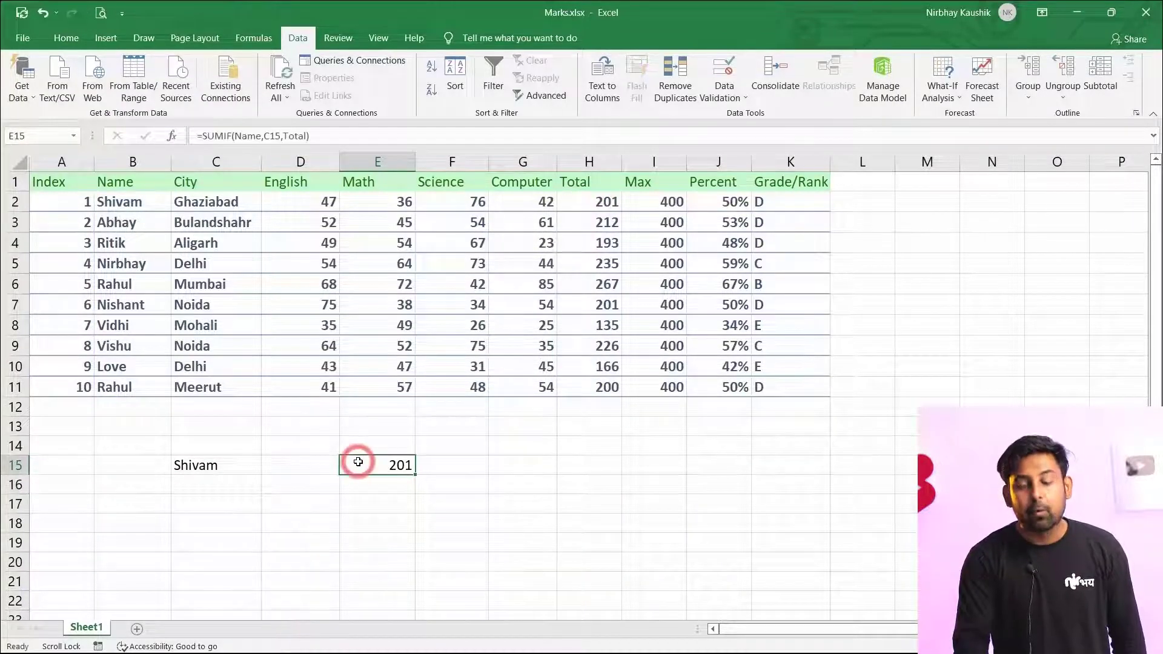
pyautogui.click(257, 468)
pyautogui.click(270, 473)
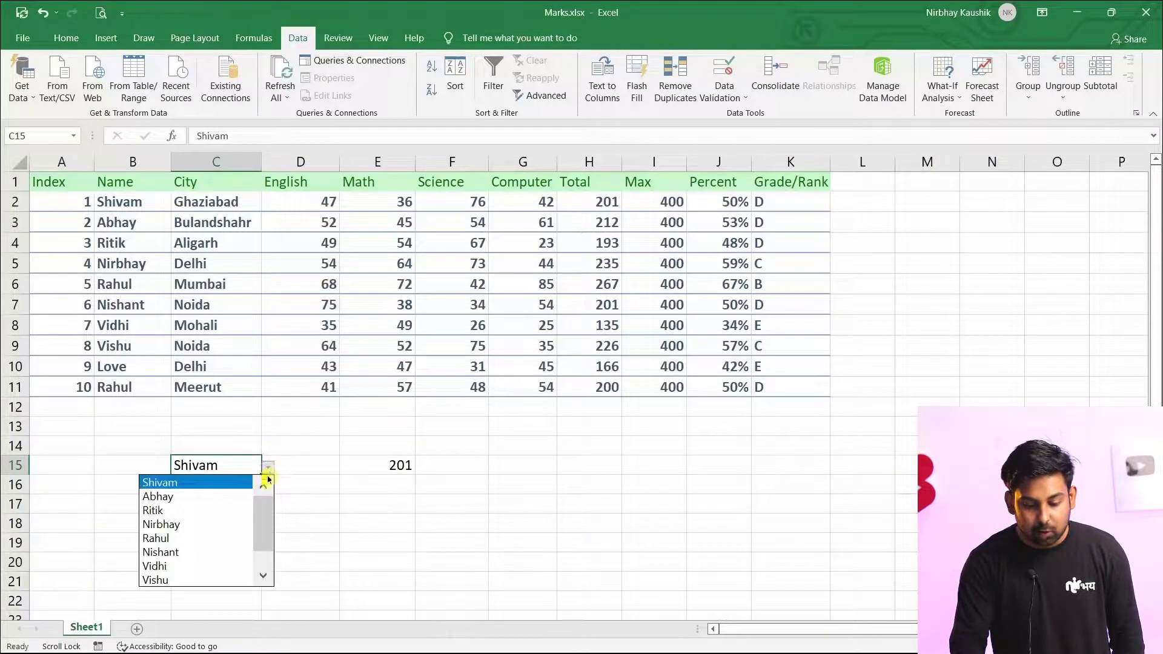
pyautogui.click(206, 539)
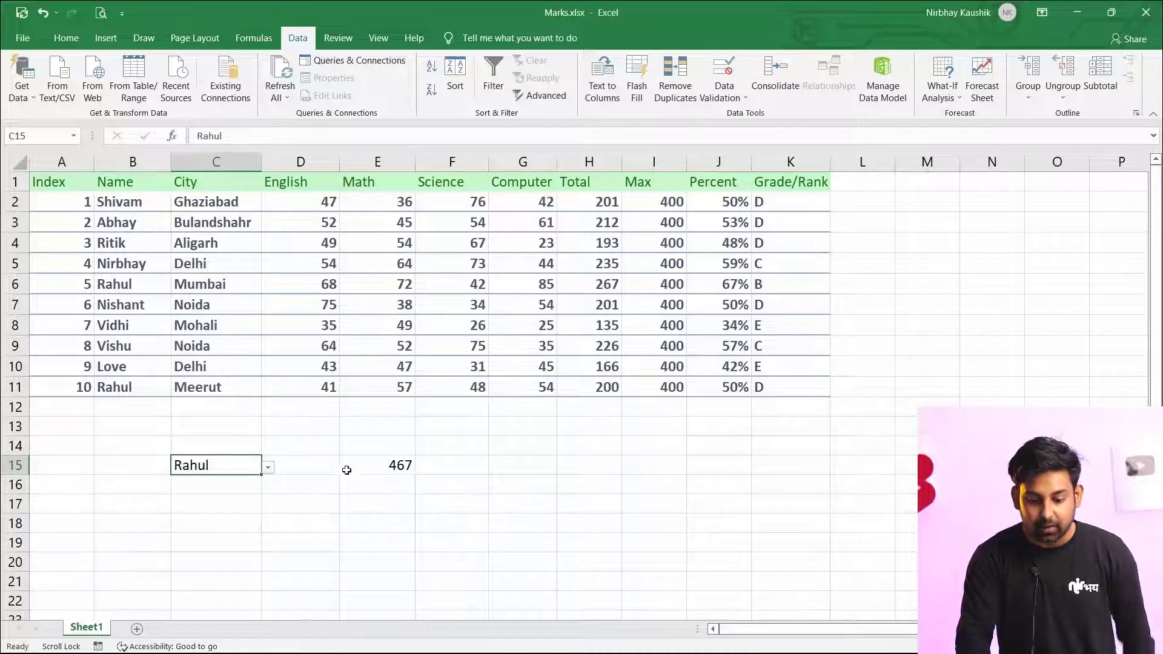
# Step: Choose the second student's name for C15 and compare the SUMIF result with the total in H3
pyautogui.click(271, 467)
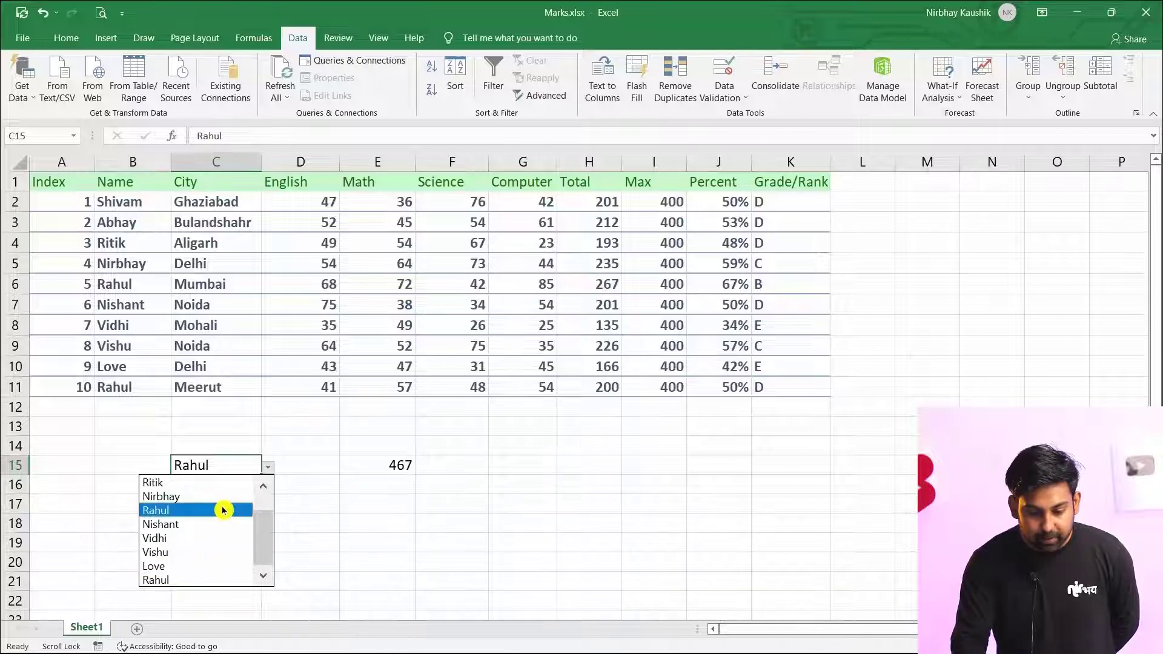
pyautogui.moveTo(258, 532); pyautogui.dragTo(261, 492)
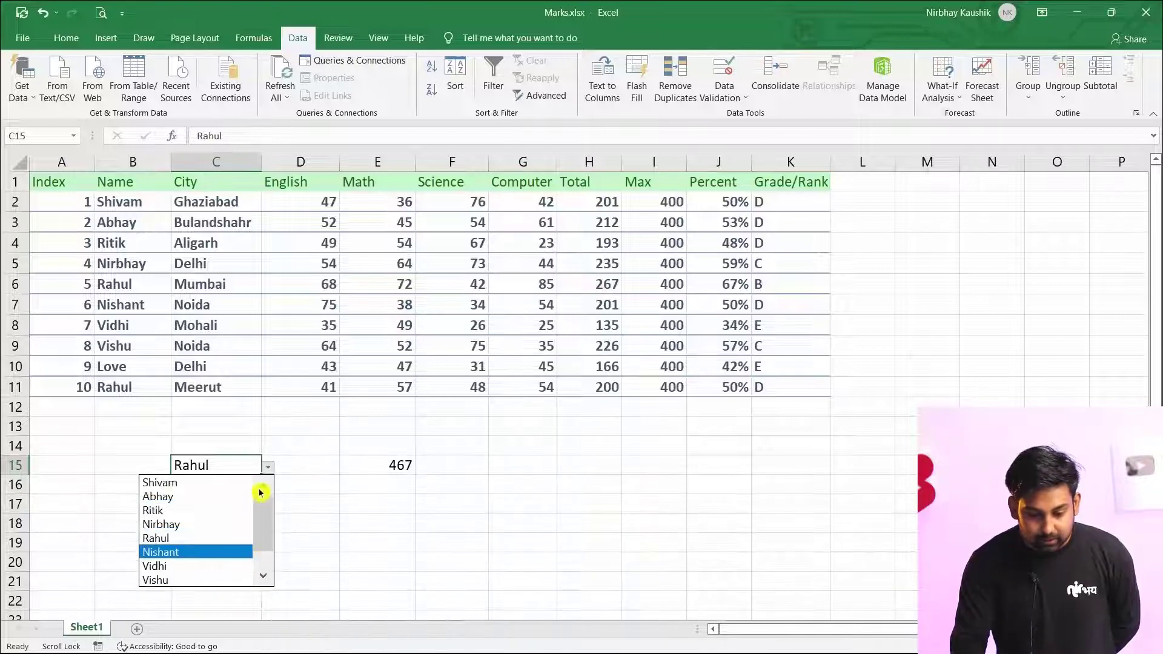
pyautogui.click(232, 500)
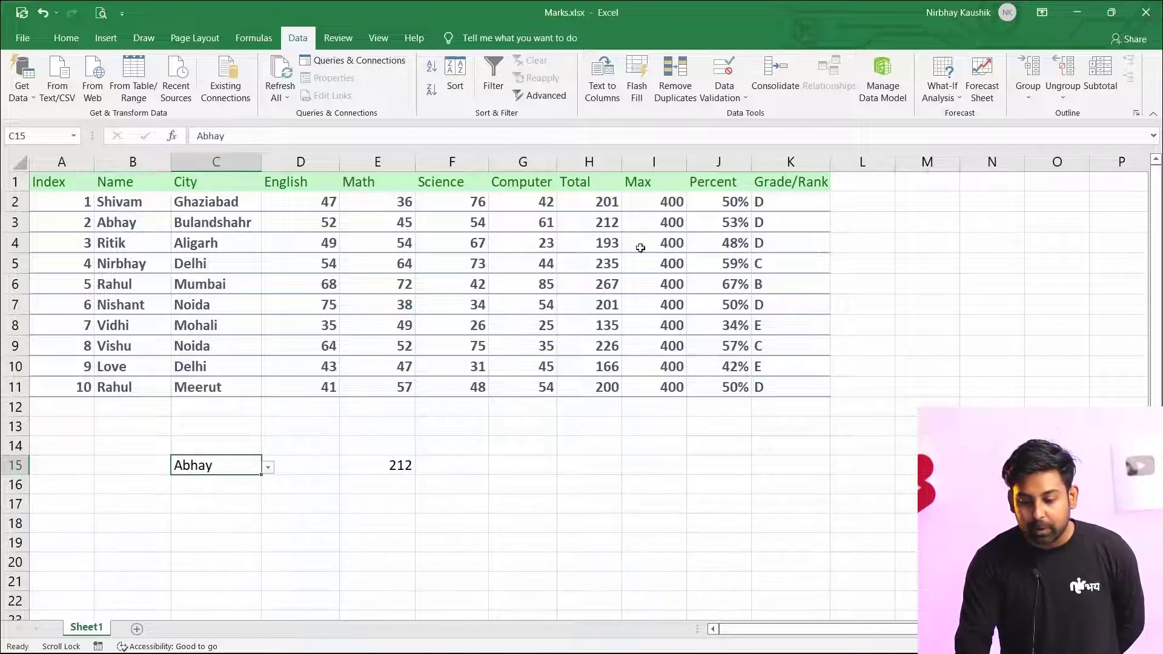
pyautogui.click(614, 225)
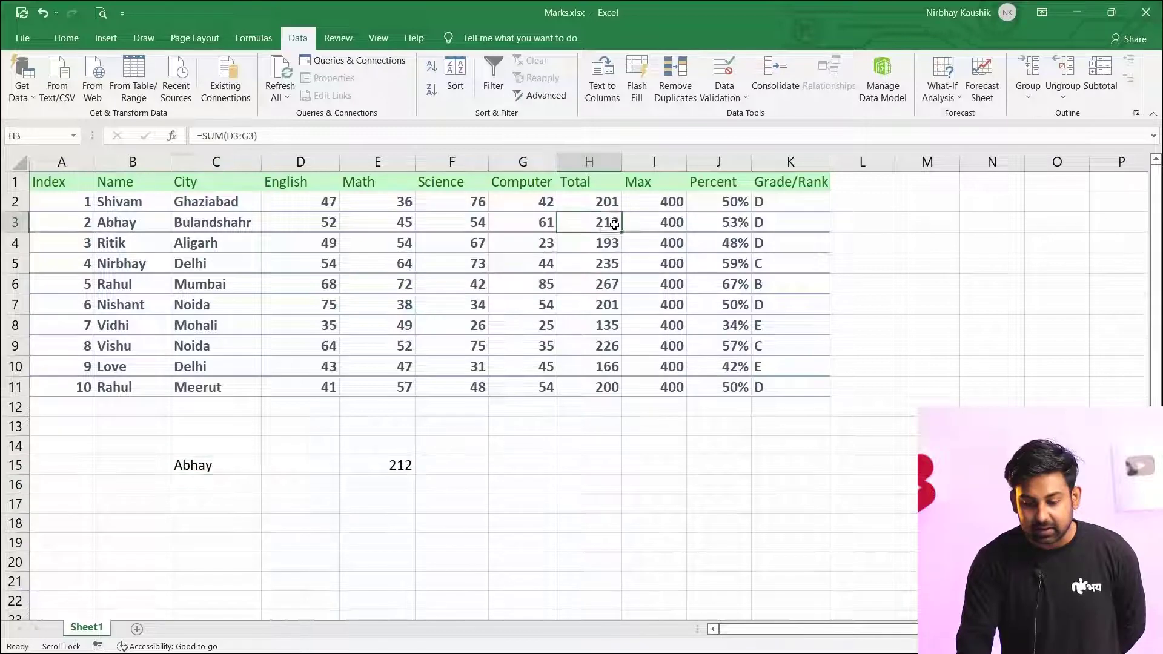
pyautogui.click(503, 429)
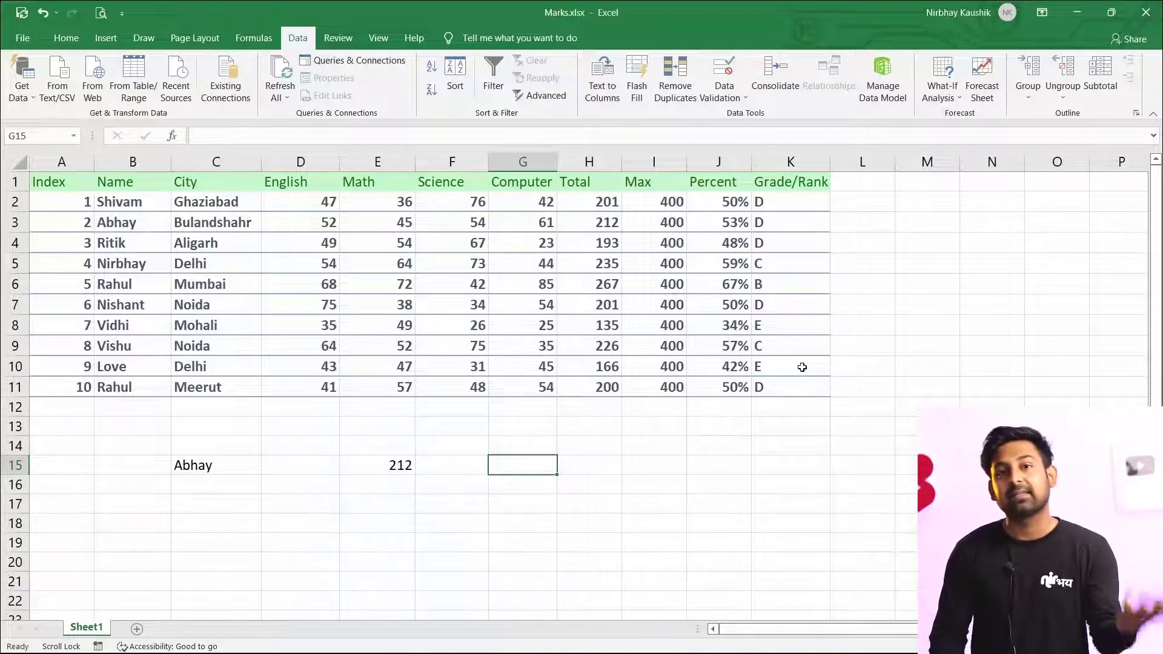
# Step: Start a COUNTIF formula in H16
pyautogui.click(601, 480)
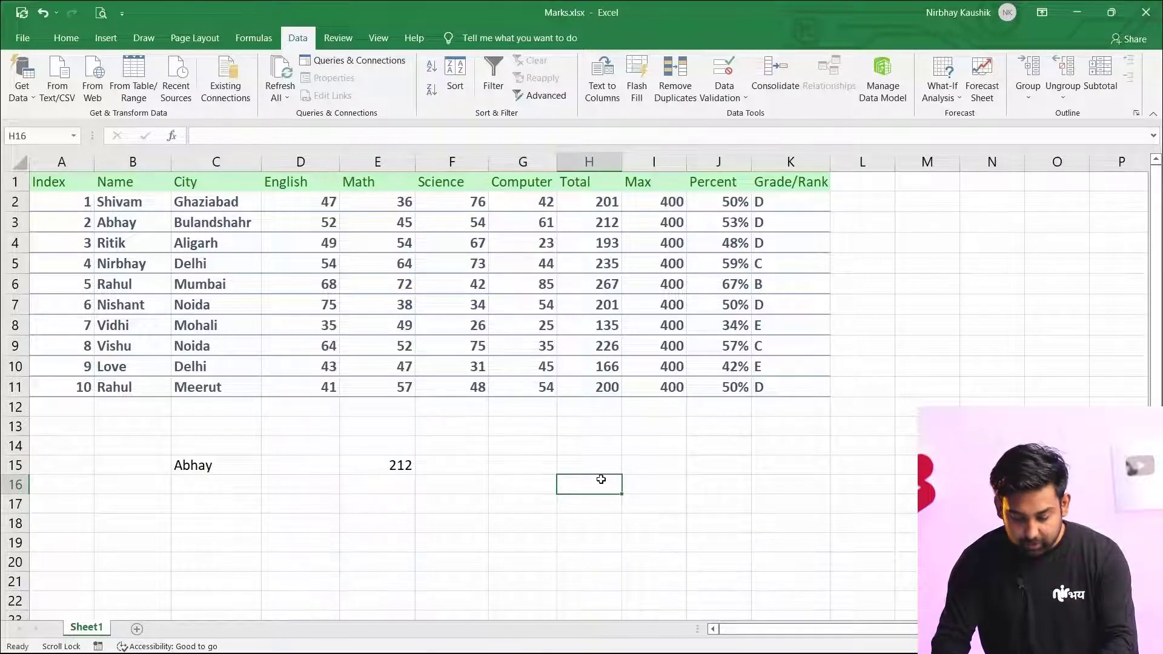
pyautogui.write('=count')
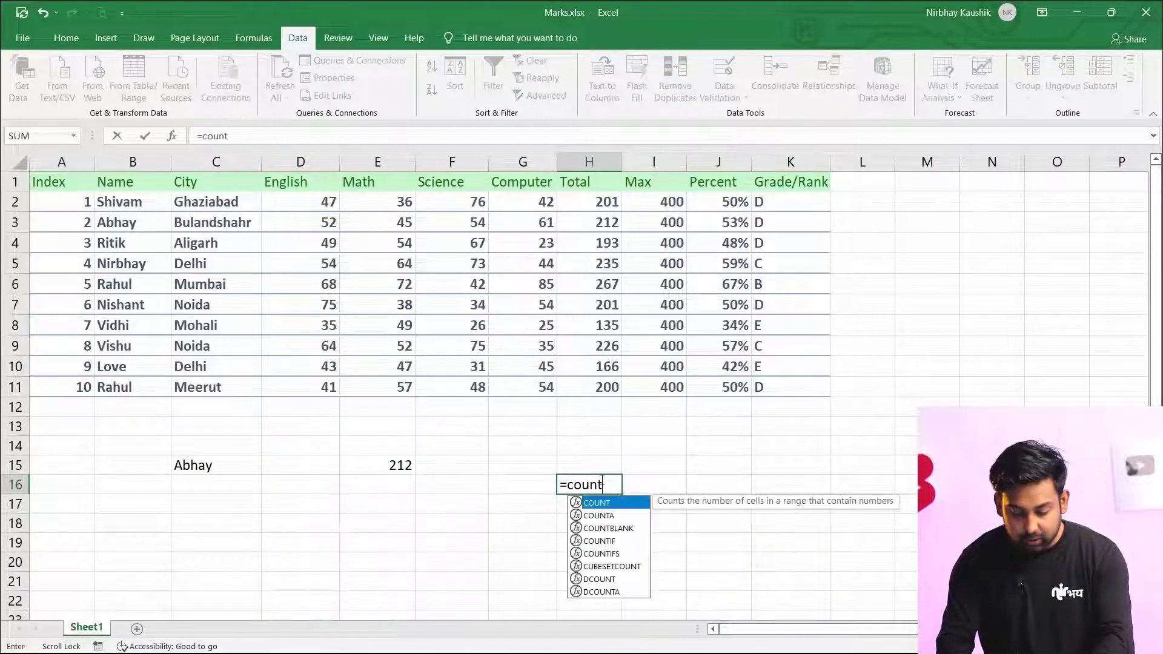
pyautogui.write('if(')
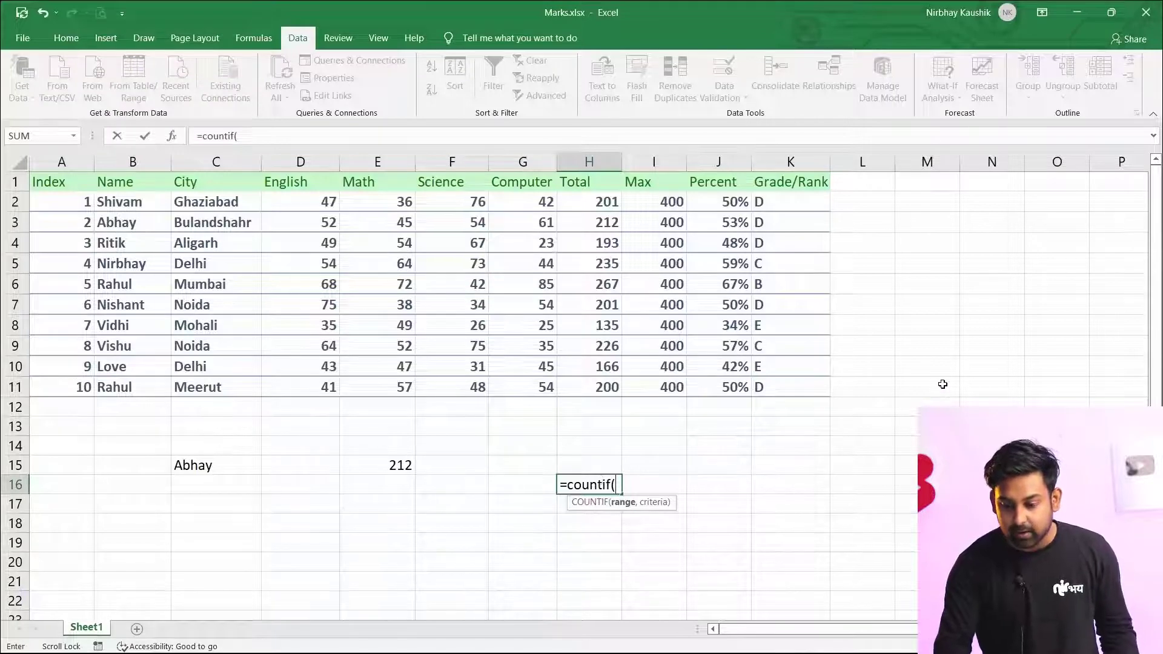
pyautogui.click(798, 200)
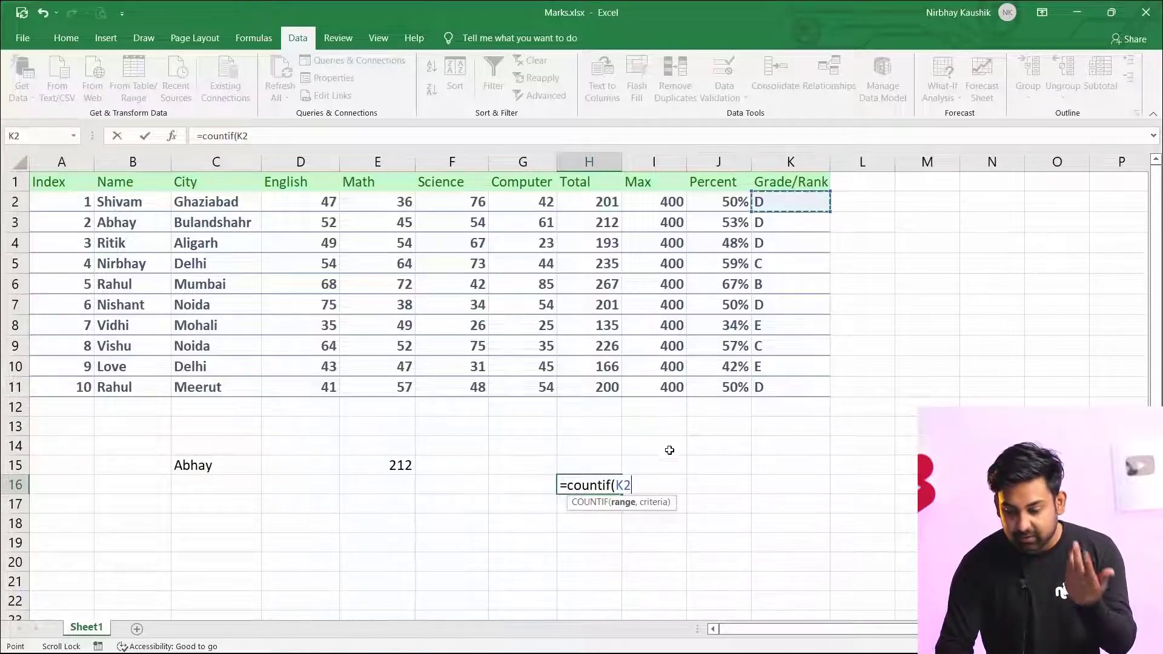
pyautogui.write(':')
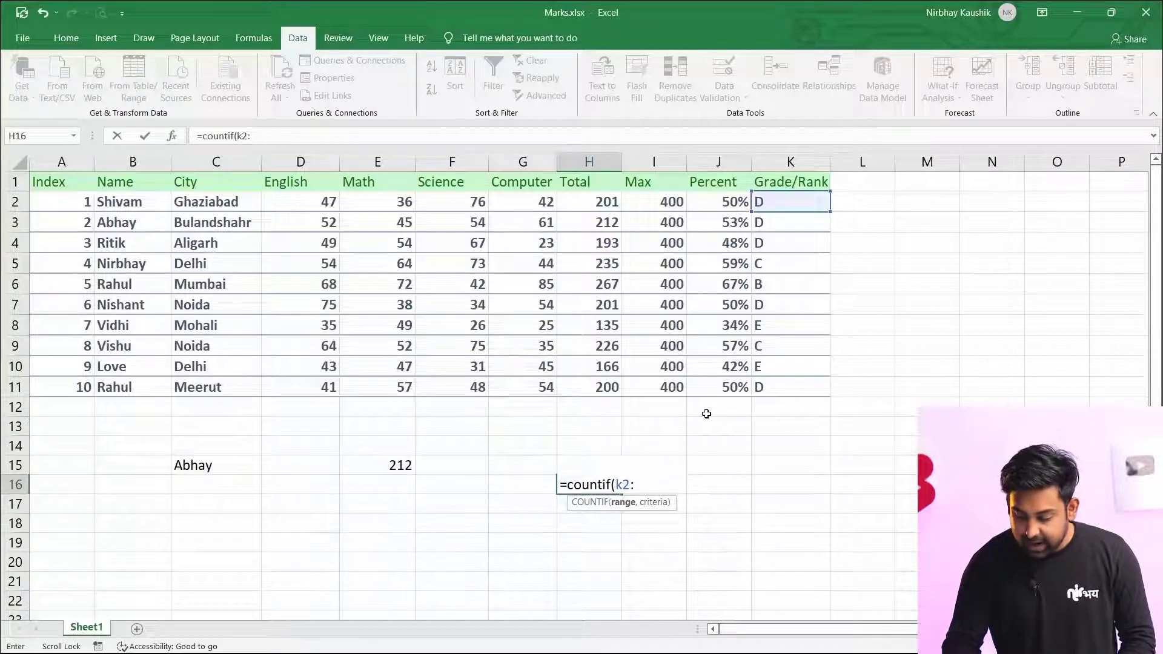
pyautogui.write('k11')
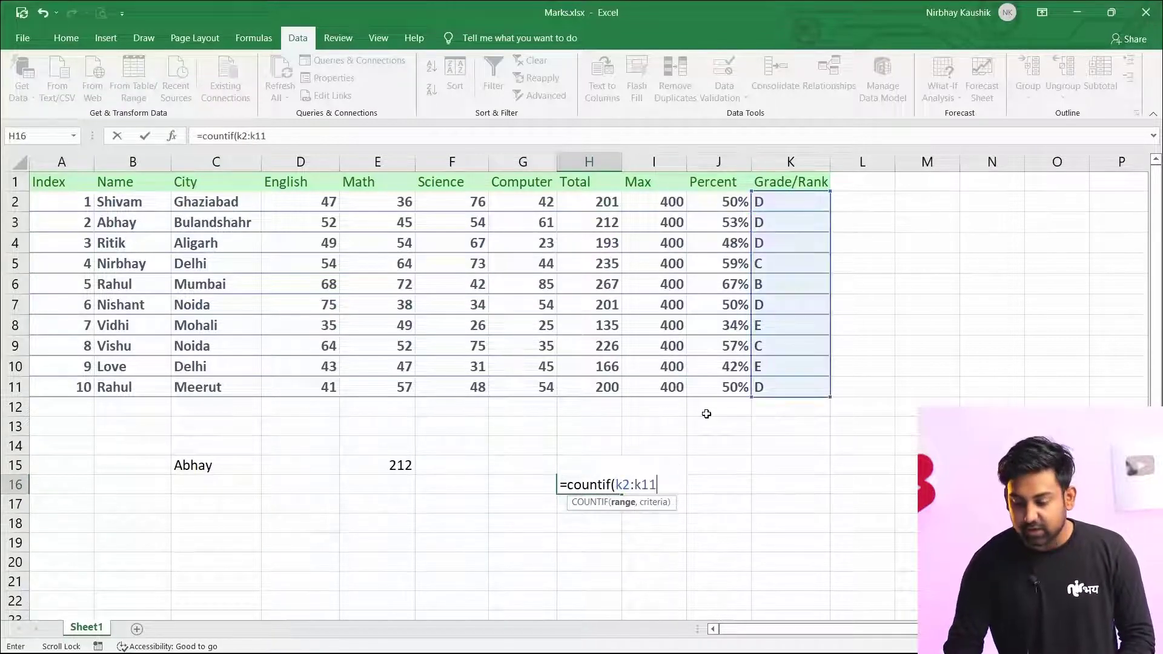
pyautogui.press('BackSpace')
pyautogui.press('BackSpace')
pyautogui.press('BackSpace')
pyautogui.press('BackSpace')
pyautogui.press('BackSpace')
pyautogui.press('BackSpace')
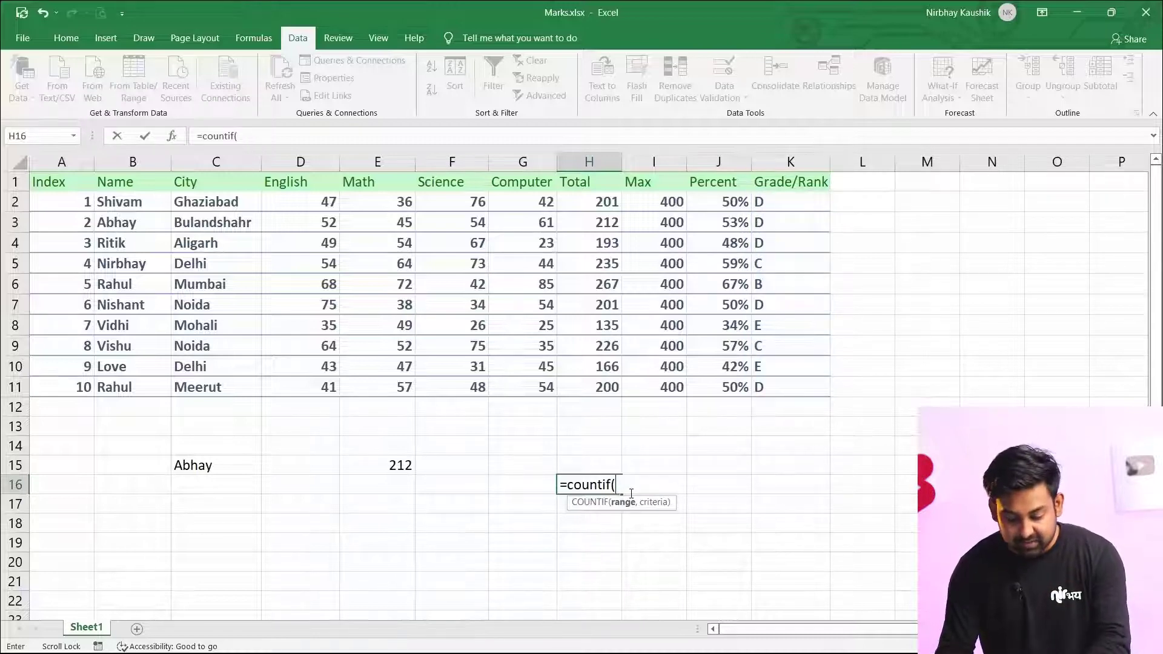
# Step: Complete the COUNTIF formula in H16 with the named range Rank and the criteria "B", and check it against the grade in K6
pyautogui.write('Rank')
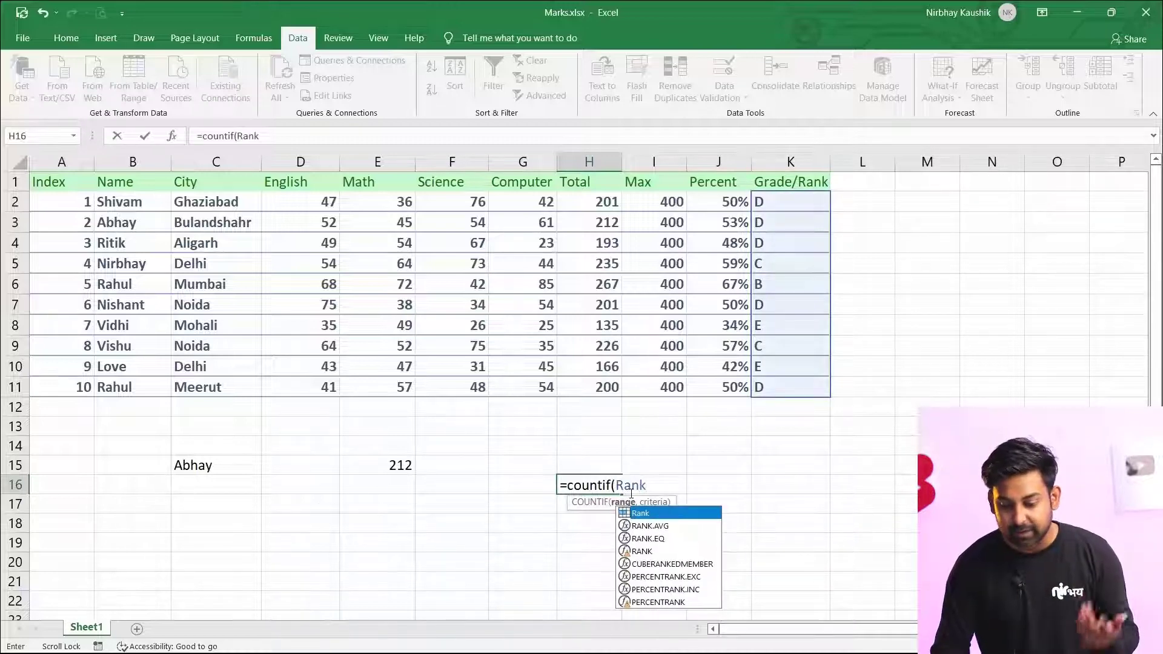
pyautogui.write(',')
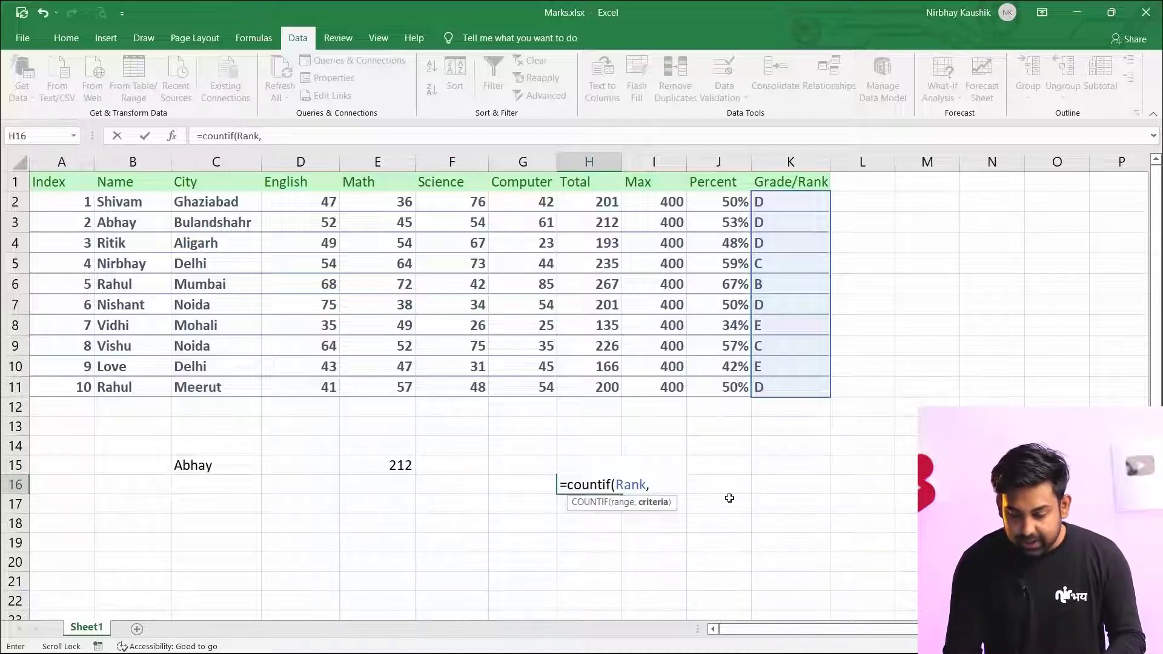
pyautogui.write('"')
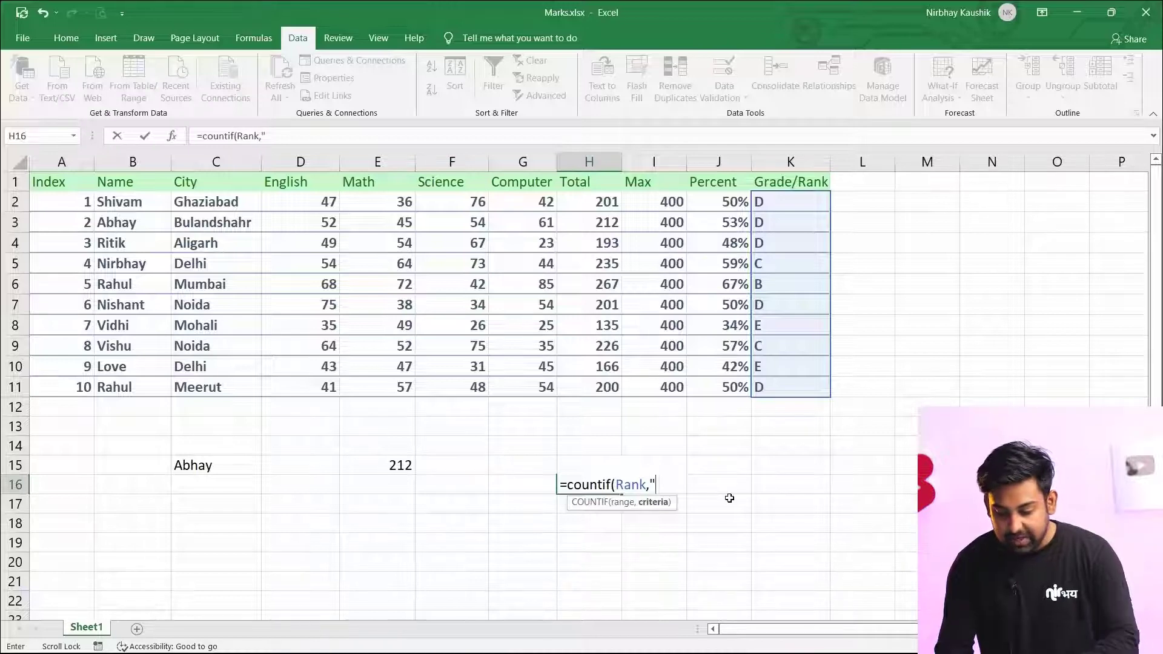
pyautogui.write('B"')
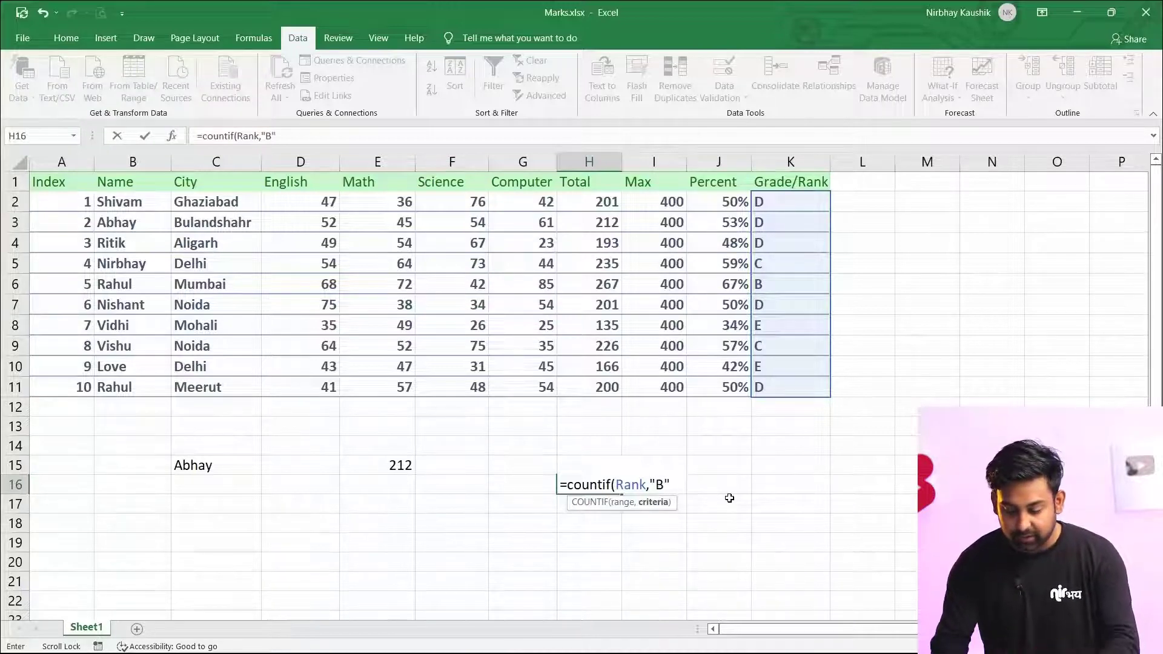
pyautogui.write(')')
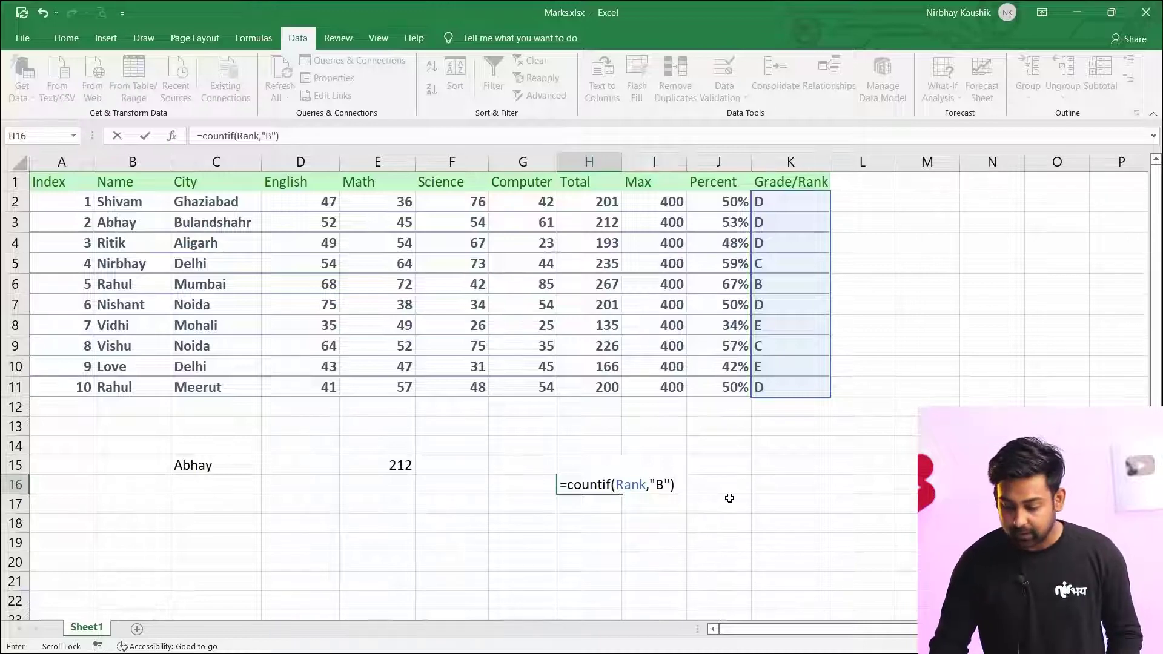
pyautogui.press('Return')
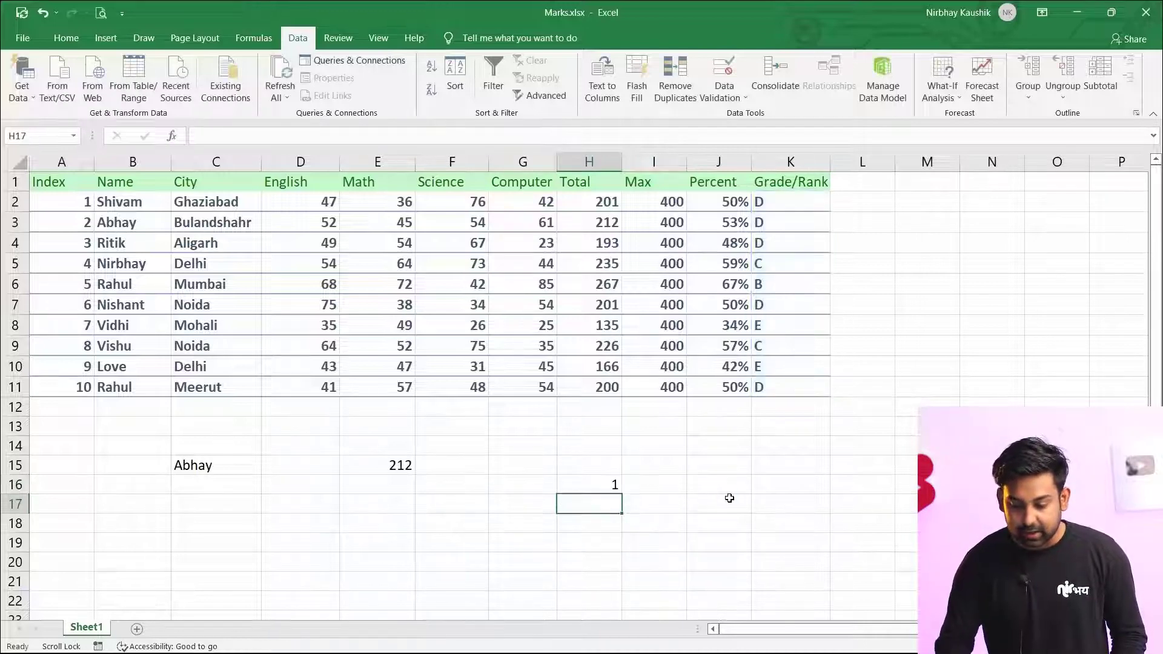
pyautogui.click(594, 490)
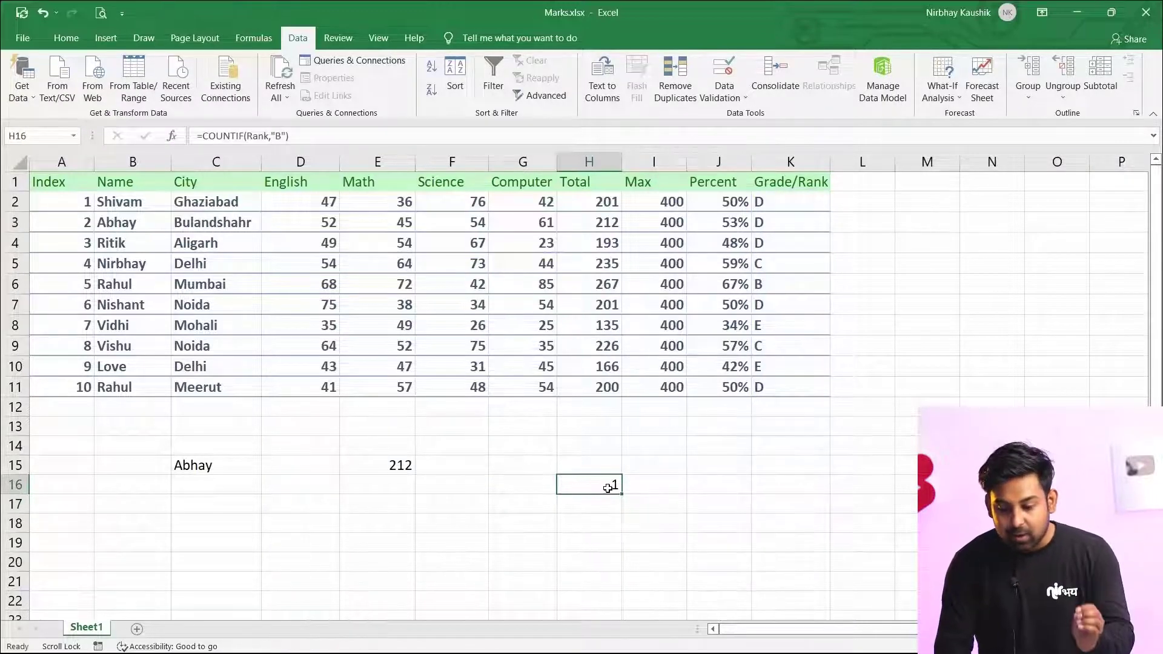
pyautogui.click(774, 280)
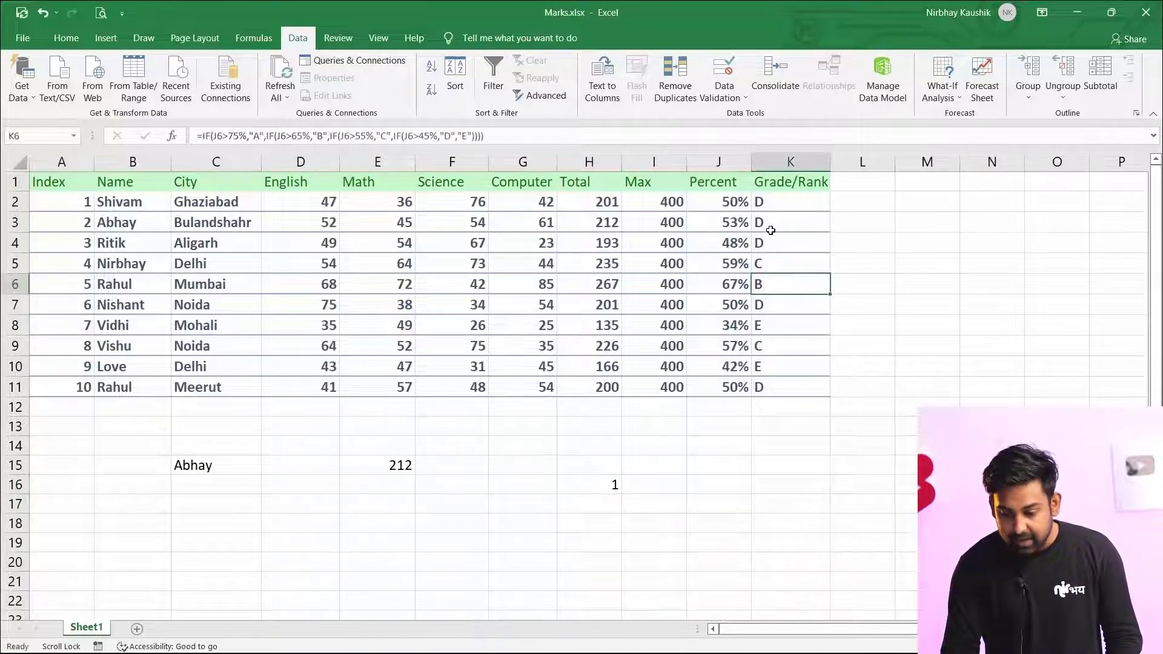
# Step: Change the COUNTIF criteria in H16 to "D" and check the count against the D grades in the Grade/Rank column
pyautogui.doubleClick(612, 483)
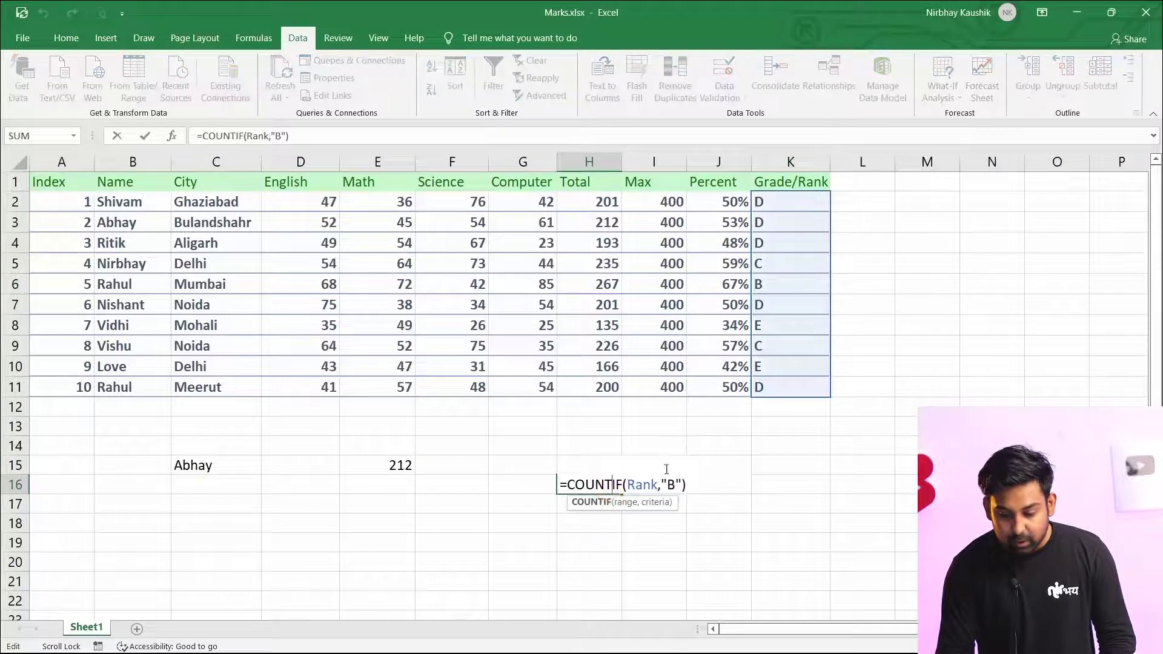
pyautogui.click(676, 483)
pyautogui.press('BackSpace')
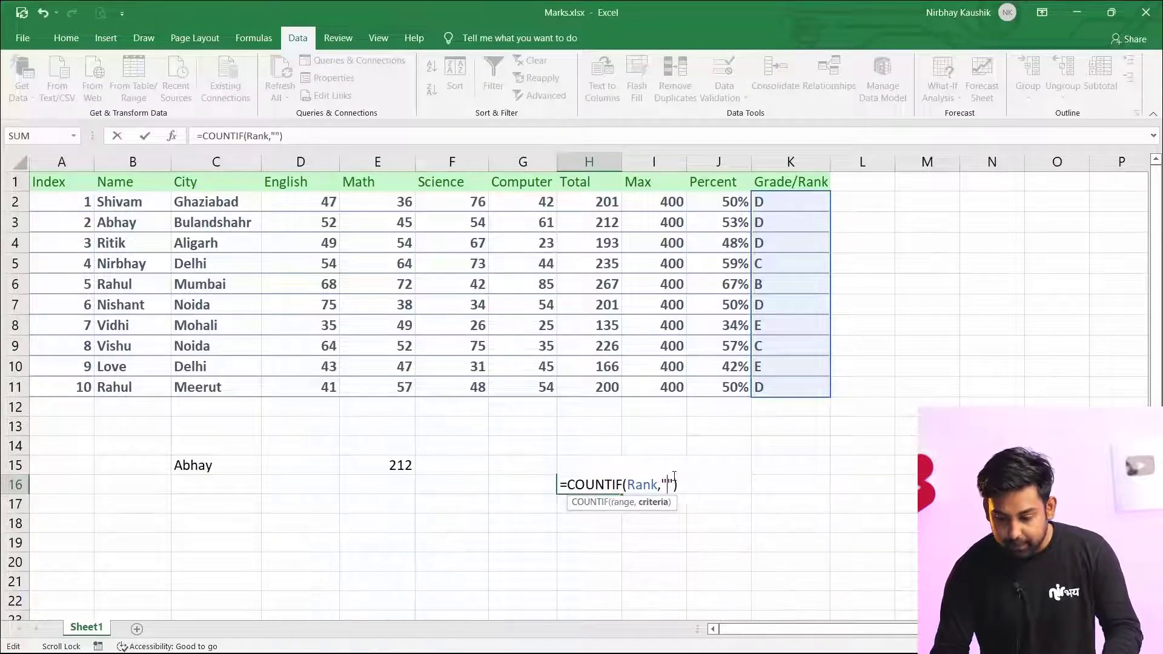
pyautogui.write('D')
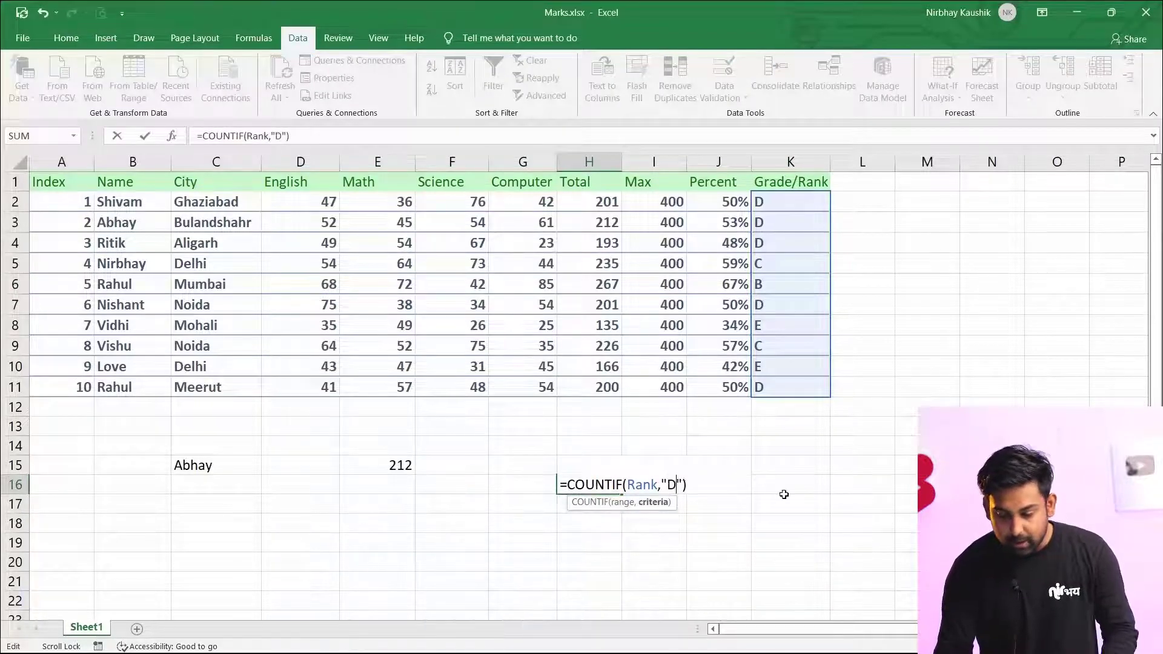
pyautogui.click(693, 485)
pyautogui.hotkey('ctrl', 'Return')
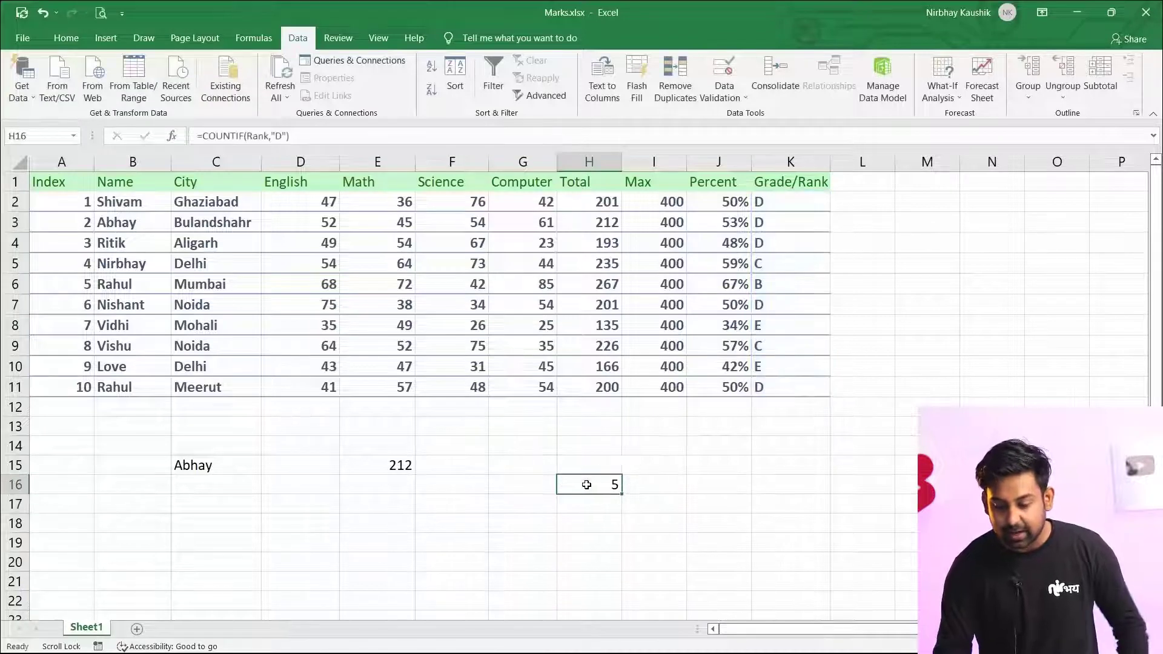
pyautogui.click(783, 223)
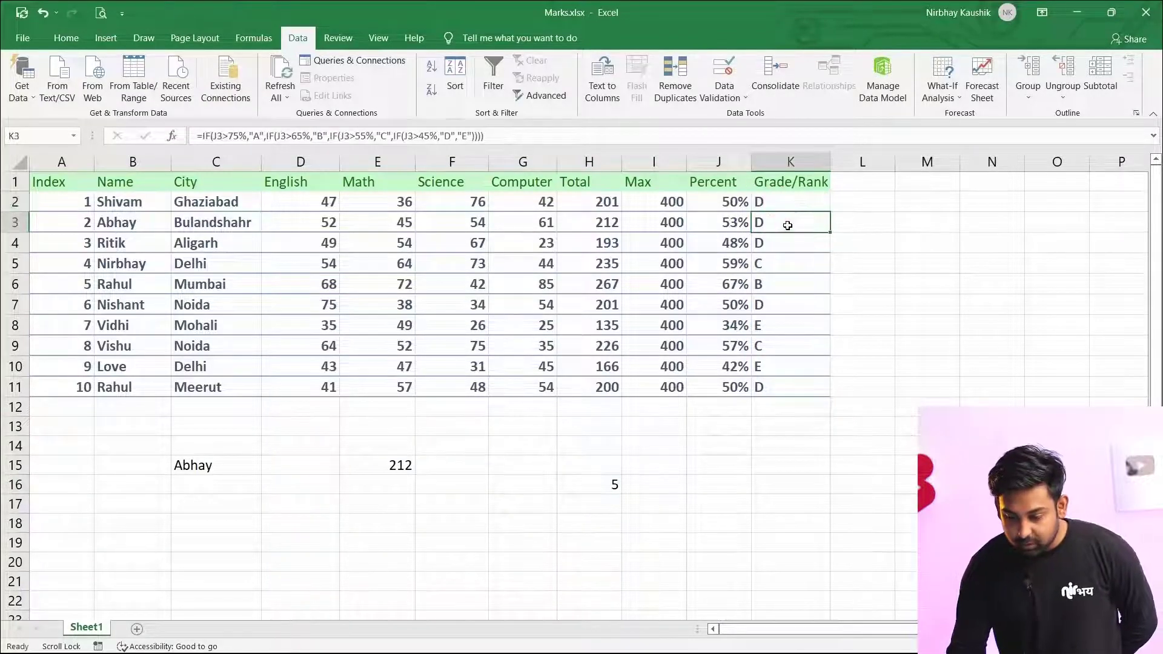
pyautogui.click(785, 243)
pyautogui.click(790, 303)
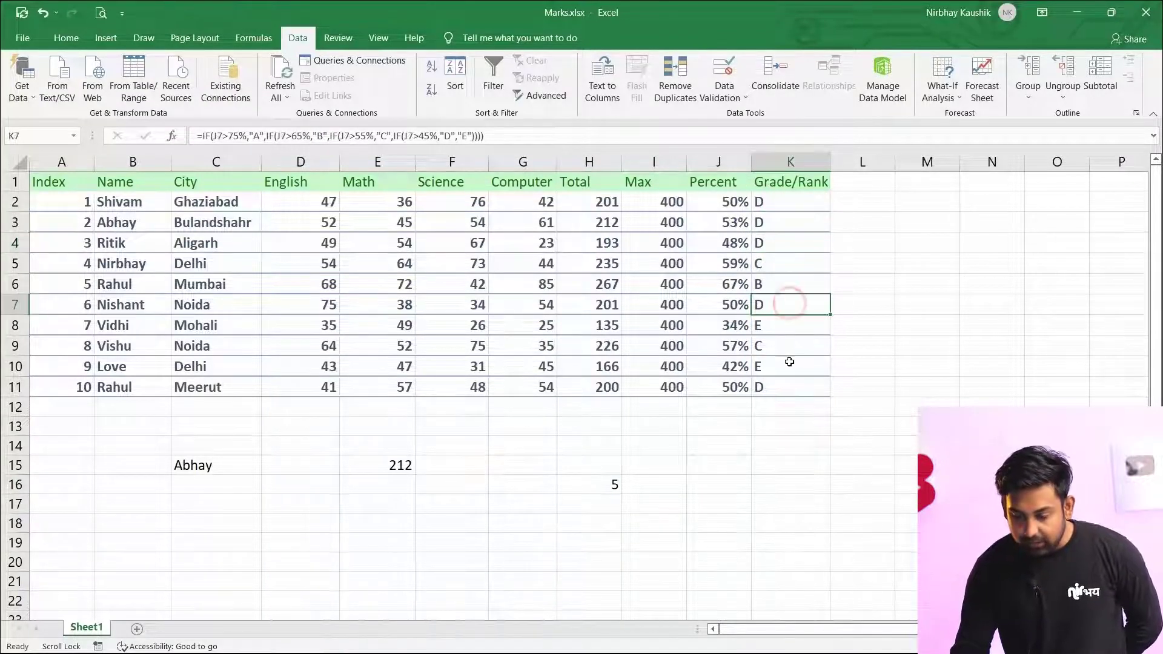
pyautogui.click(773, 391)
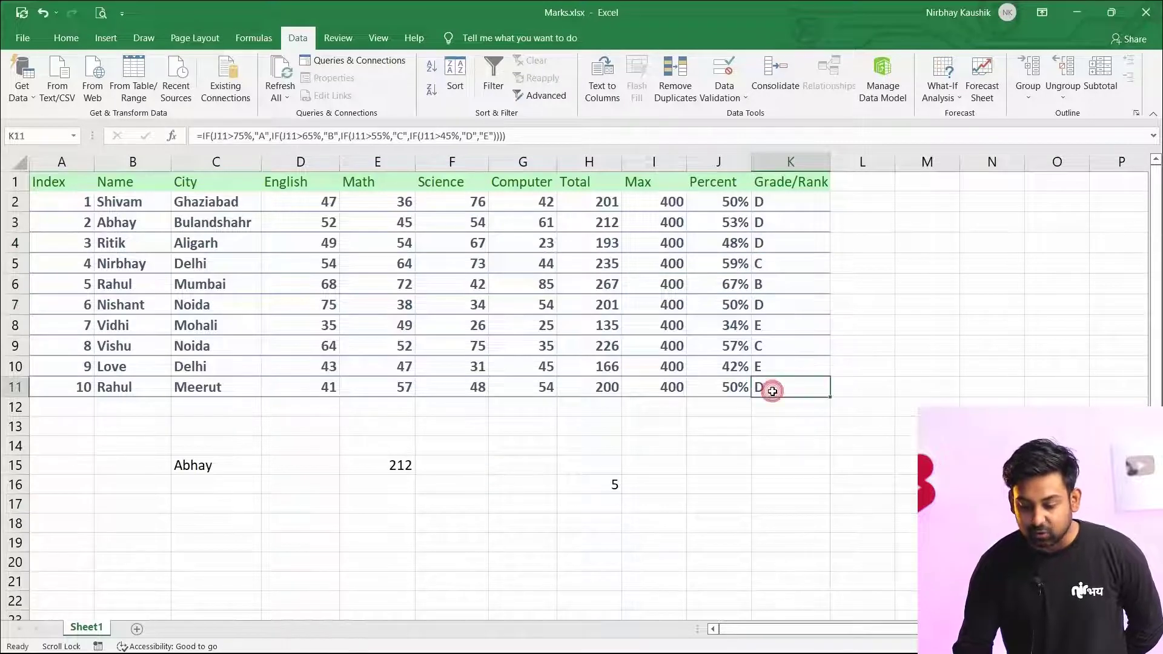
pyautogui.click(600, 488)
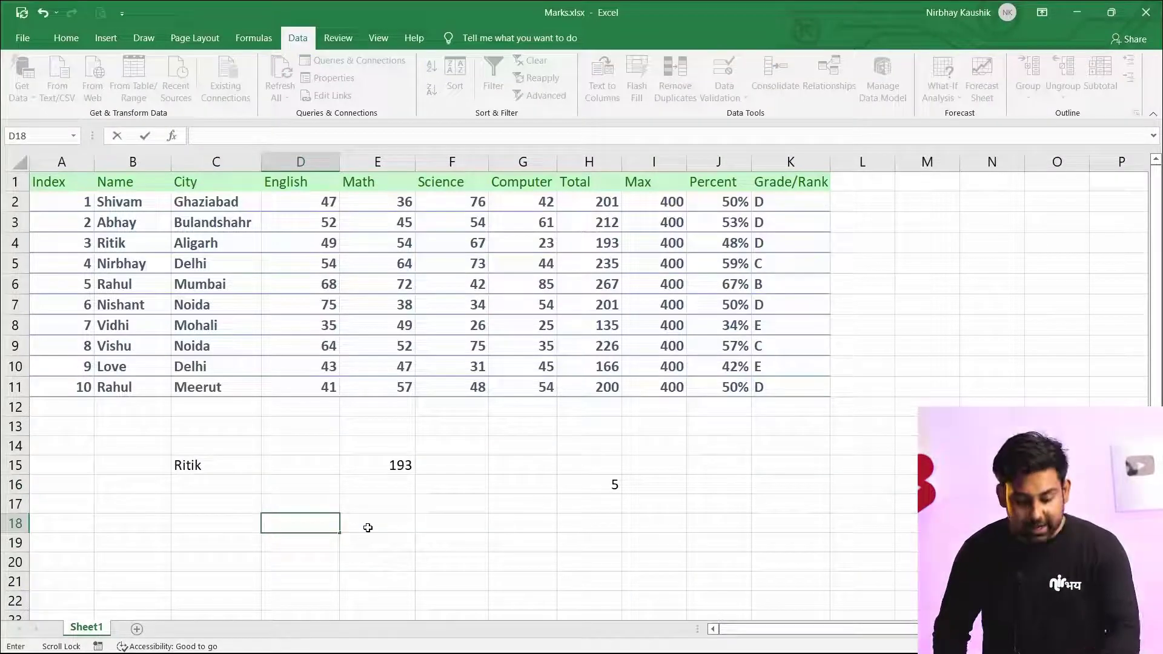
# Step: Start a VLOOKUP formula in D18 with C15 as the lookup value and B2:K11 as the table array
pyautogui.write('=')
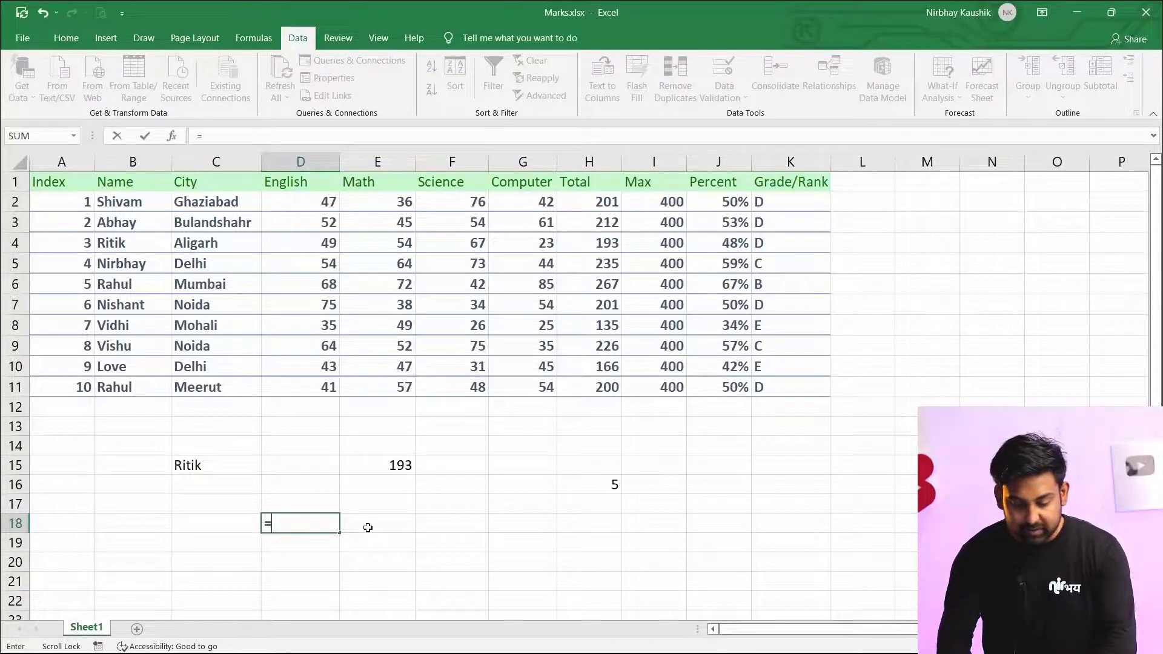
pyautogui.write('VLOO')
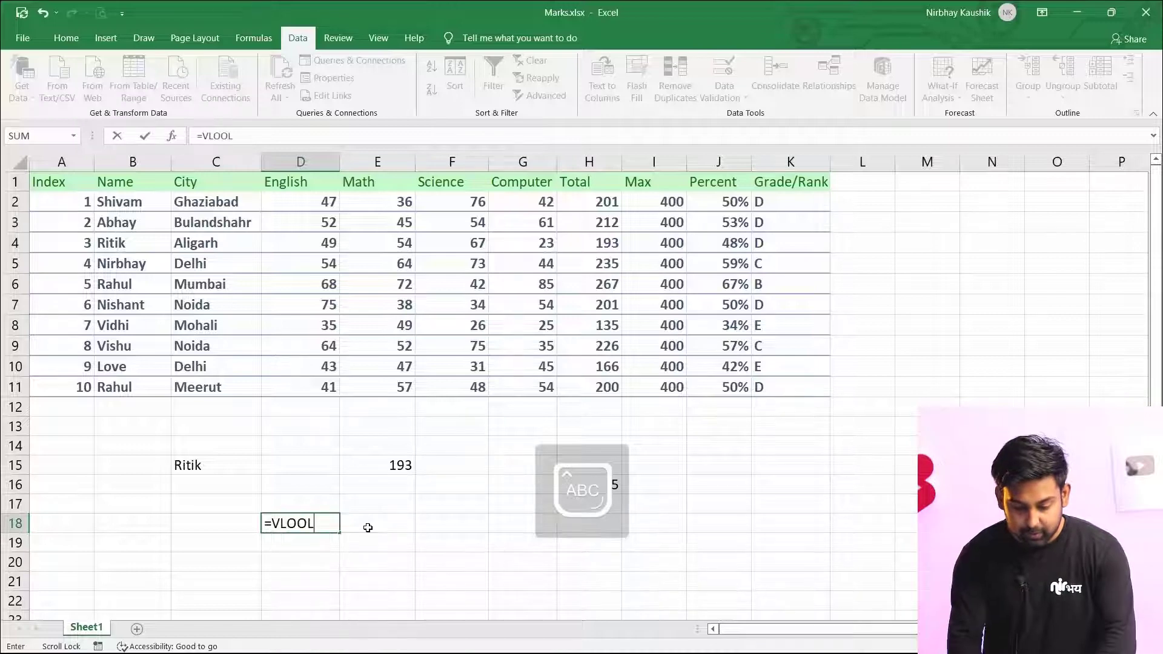
pyautogui.write('KUP(')
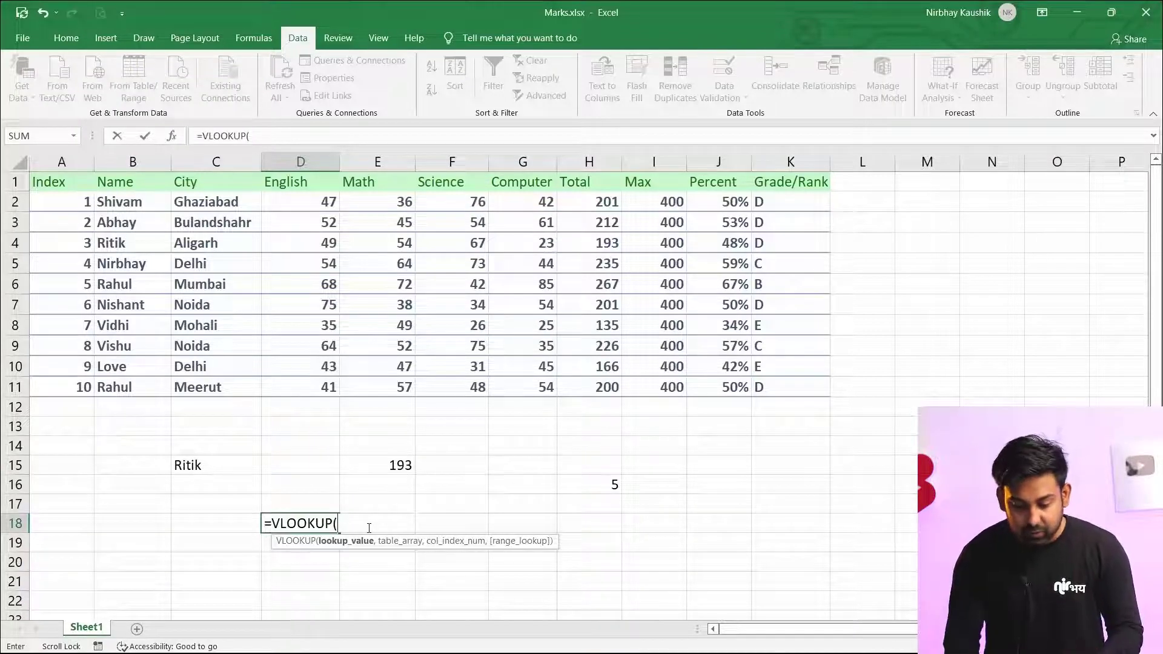
pyautogui.write('"')
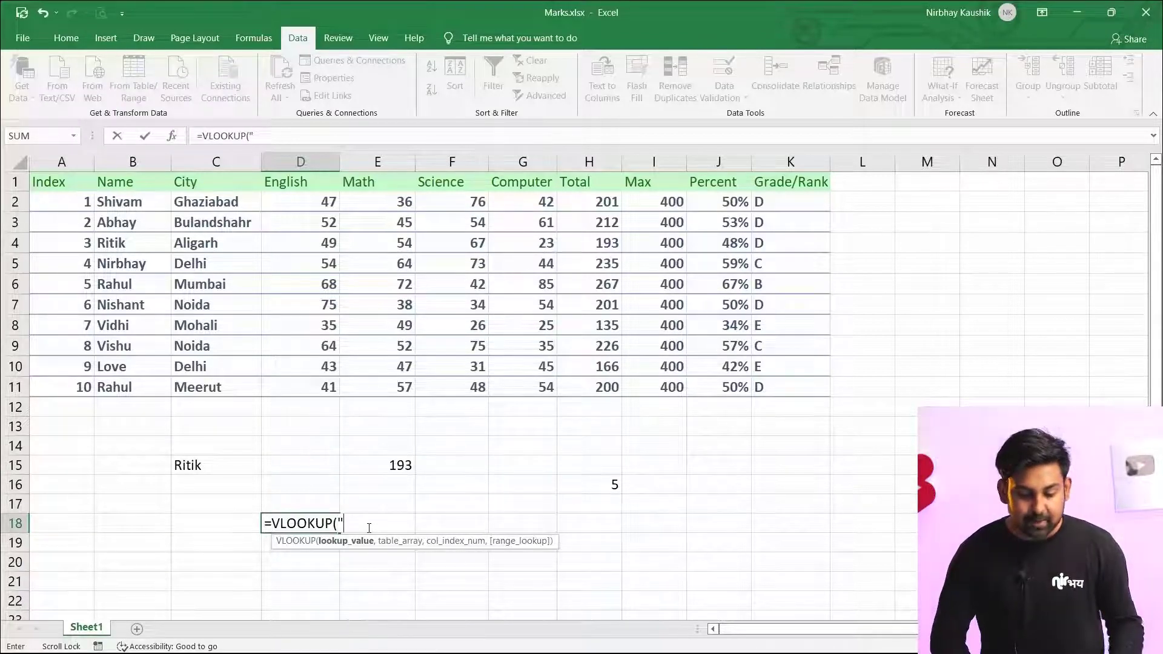
pyautogui.press('BackSpace')
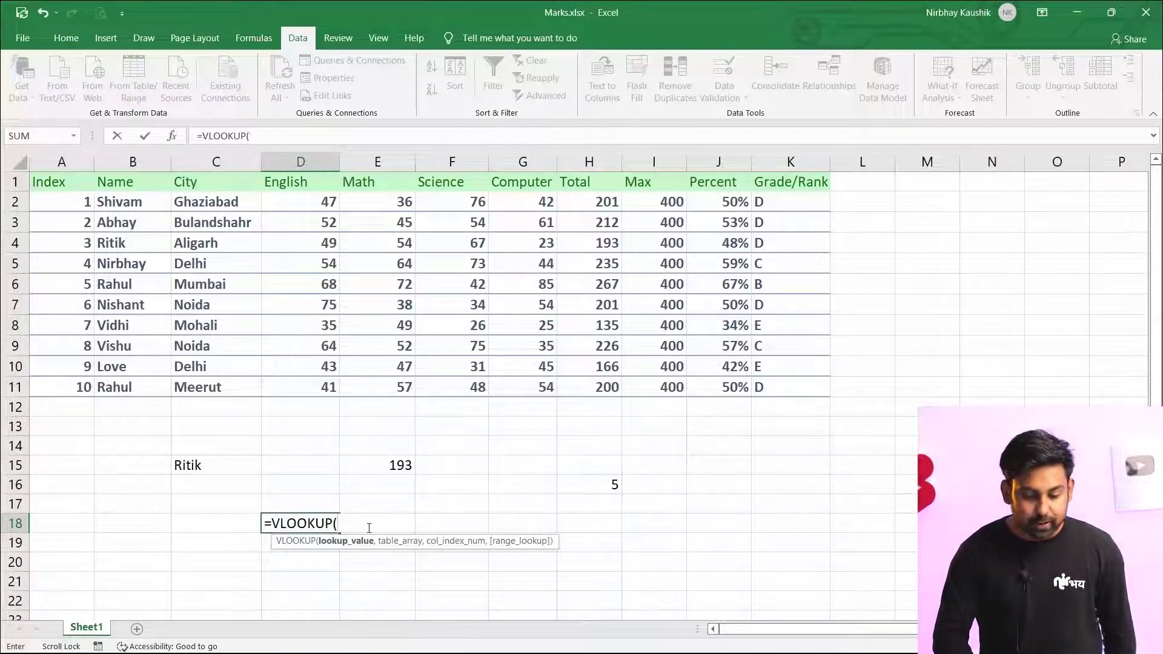
pyautogui.click(197, 464)
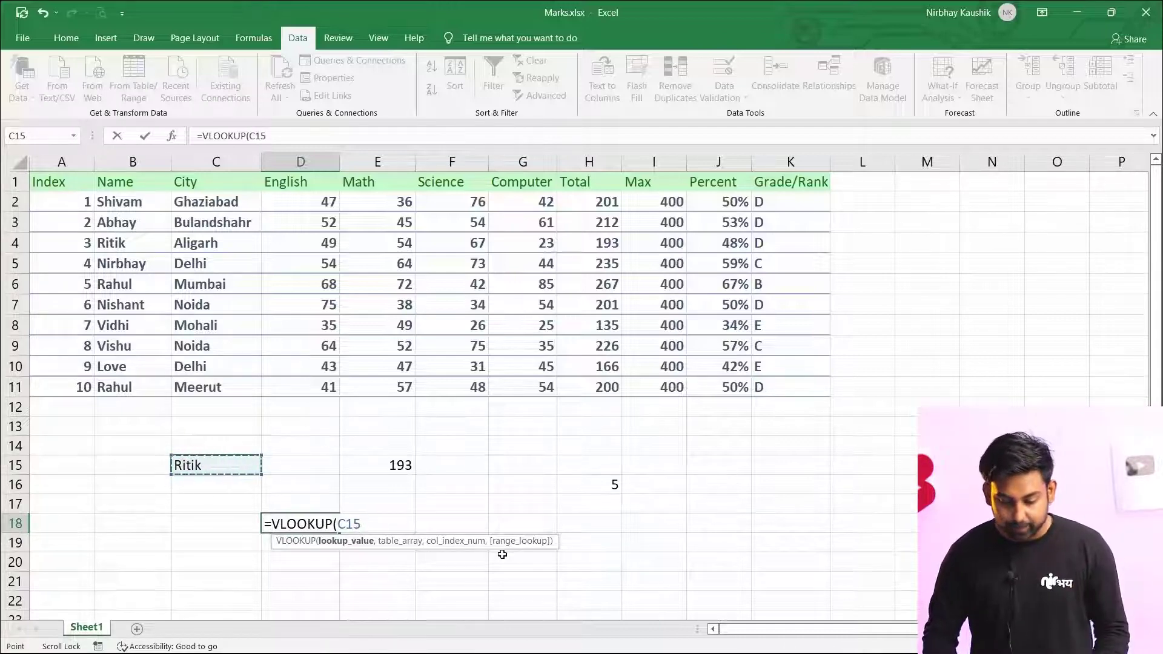
pyautogui.write(',')
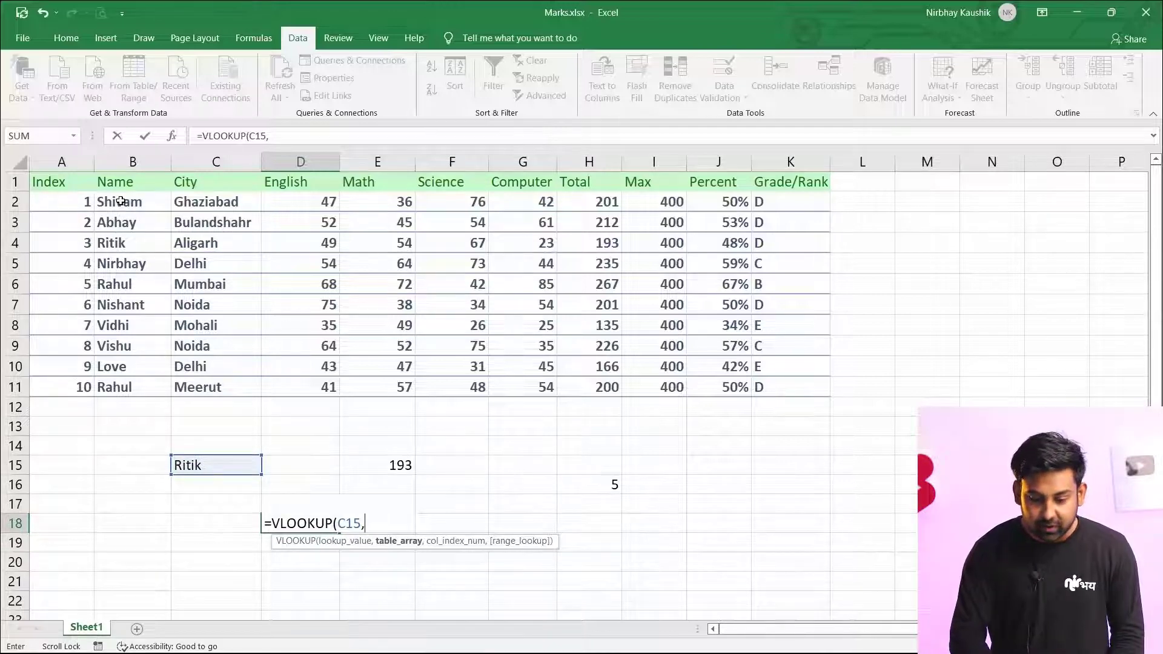
pyautogui.moveTo(122, 202); pyautogui.dragTo(825, 392)
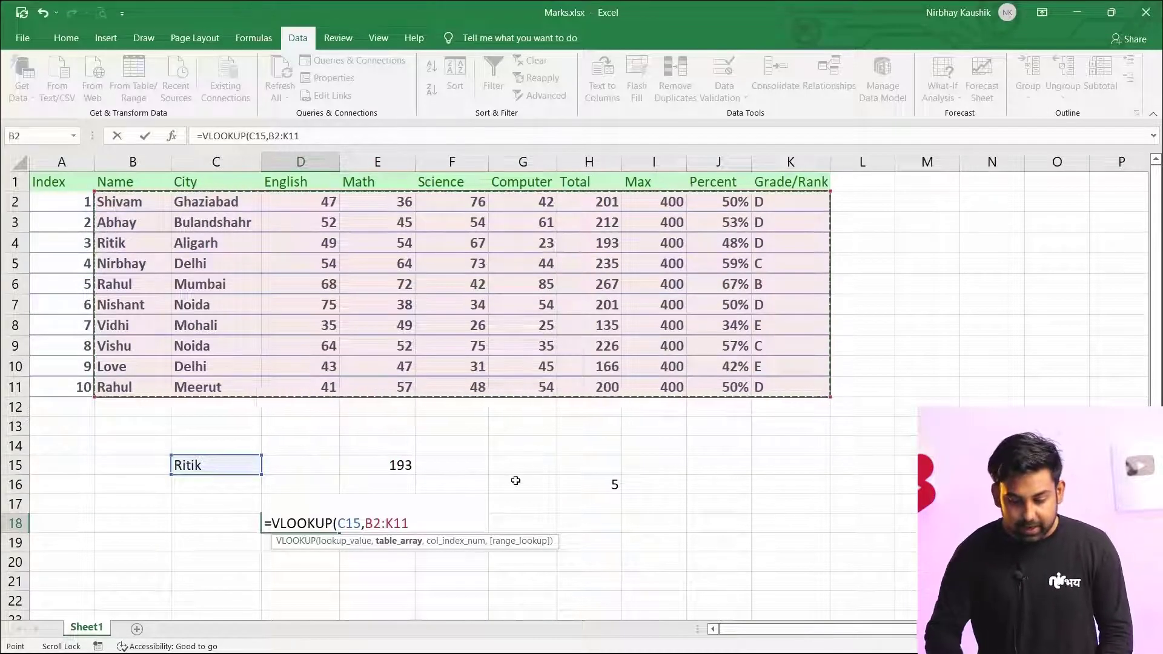
# Step: Complete the VLOOKUP formula in D18 with column index 2 and range lookup 0
pyautogui.write(',')
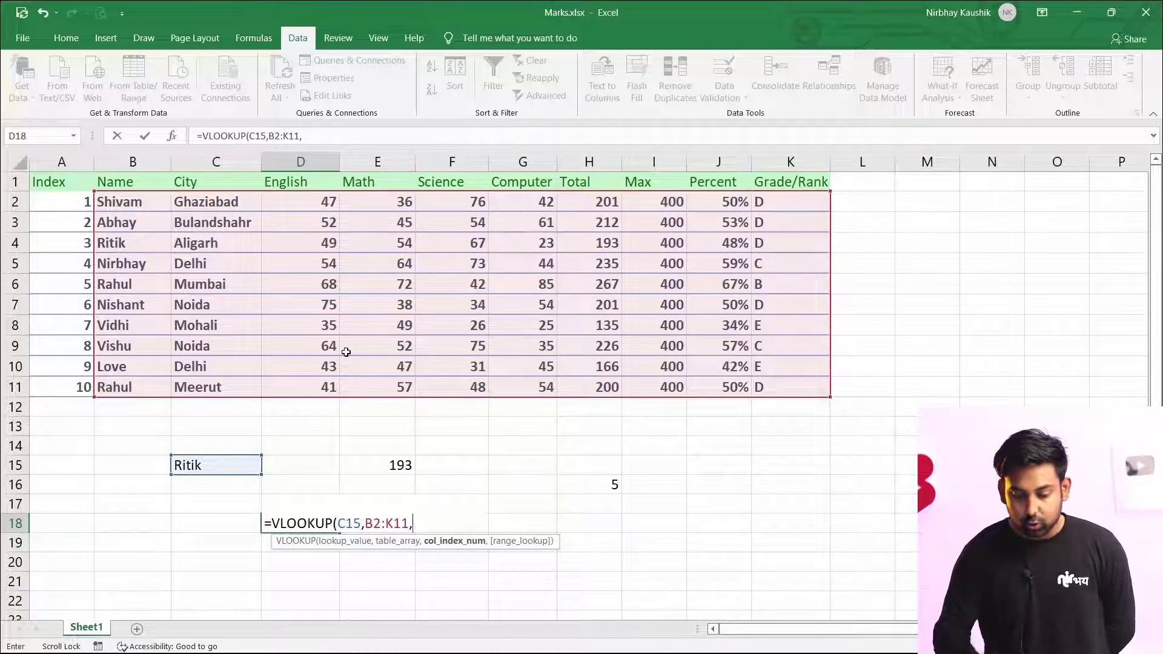
pyautogui.write('2,')
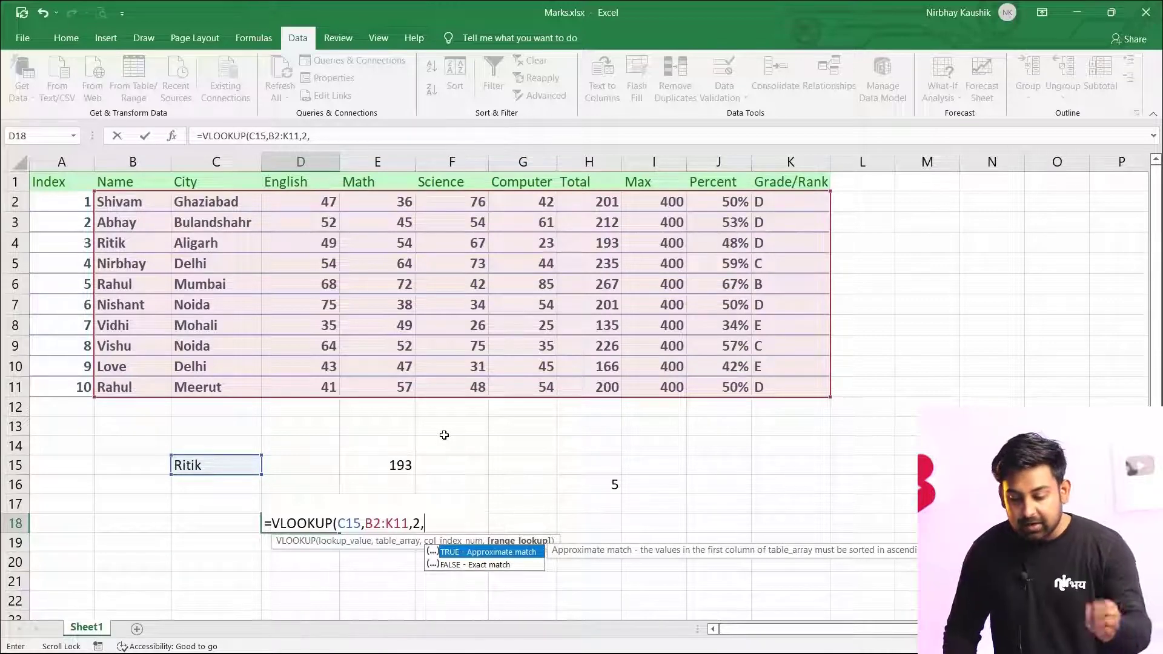
pyautogui.click(440, 521)
pyautogui.write('0')
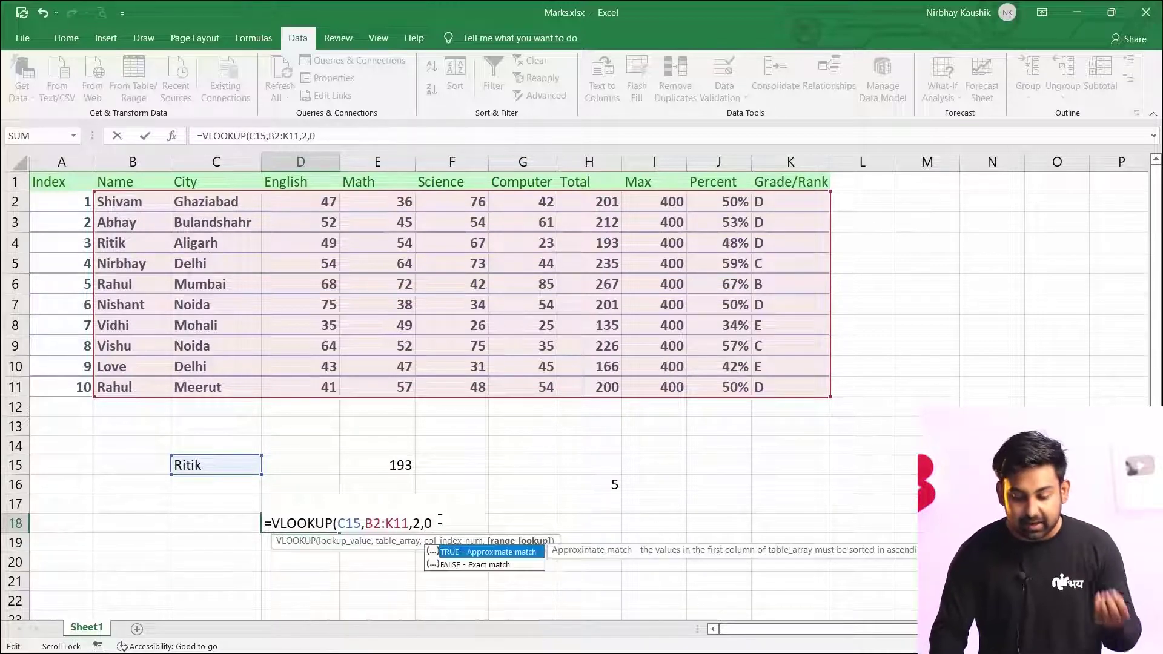
pyautogui.write(')')
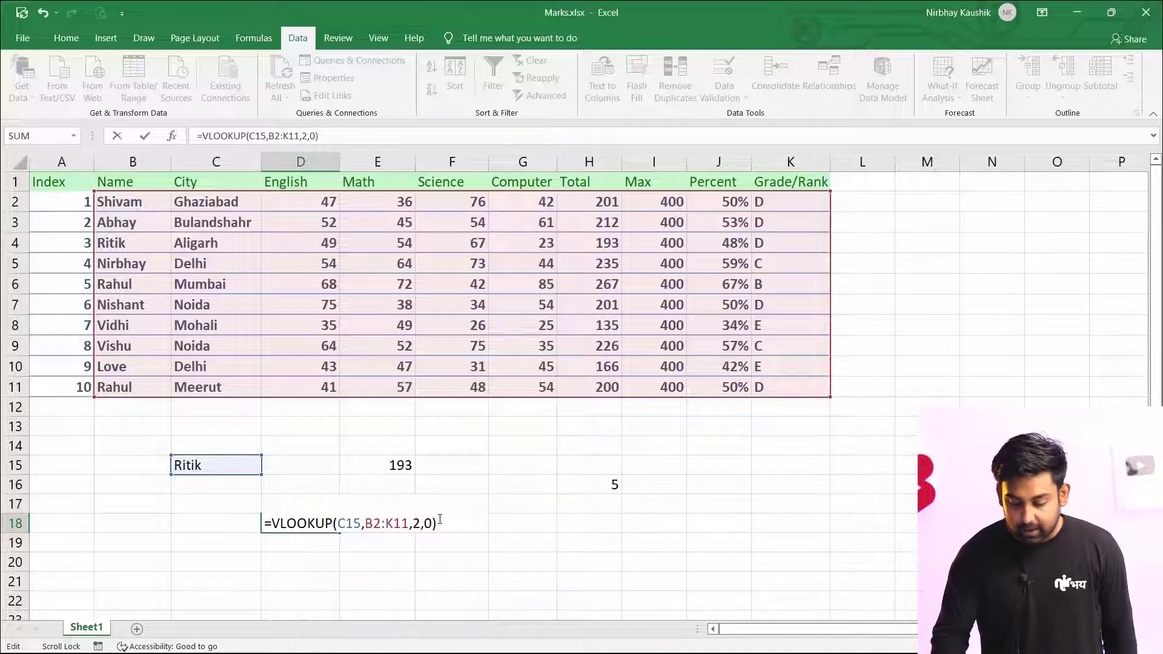
pyautogui.press('Return')
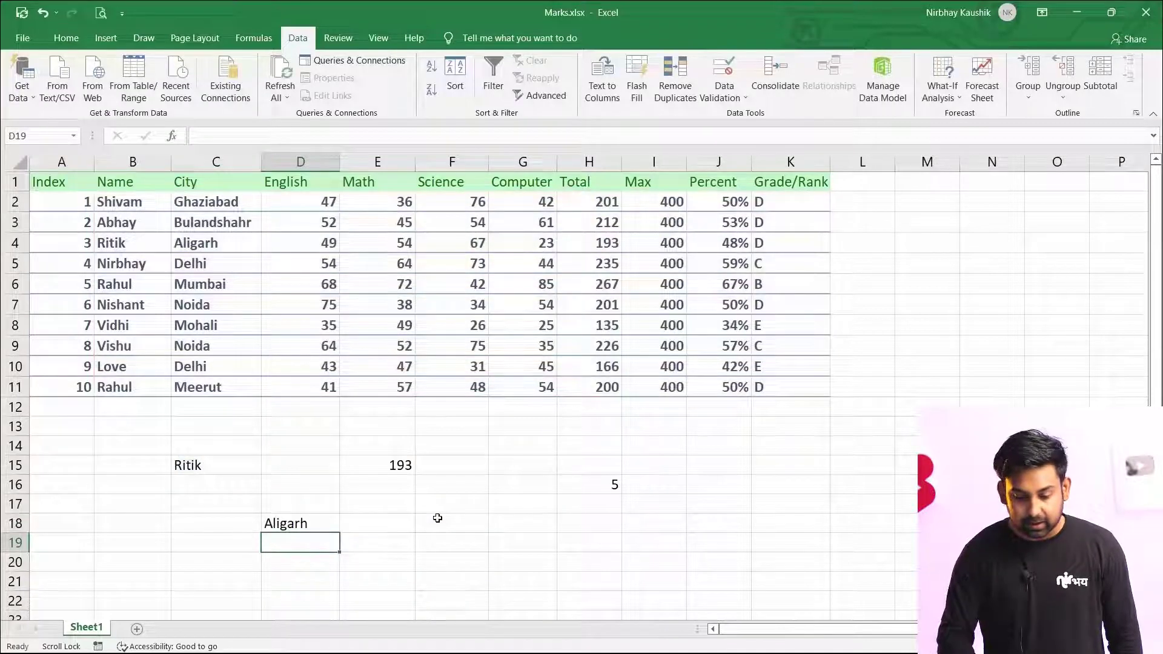
# Step: Test the city lookup in D18 by choosing the fourth student's name and the eighth student's name for C15
pyautogui.click(283, 529)
pyautogui.click(249, 465)
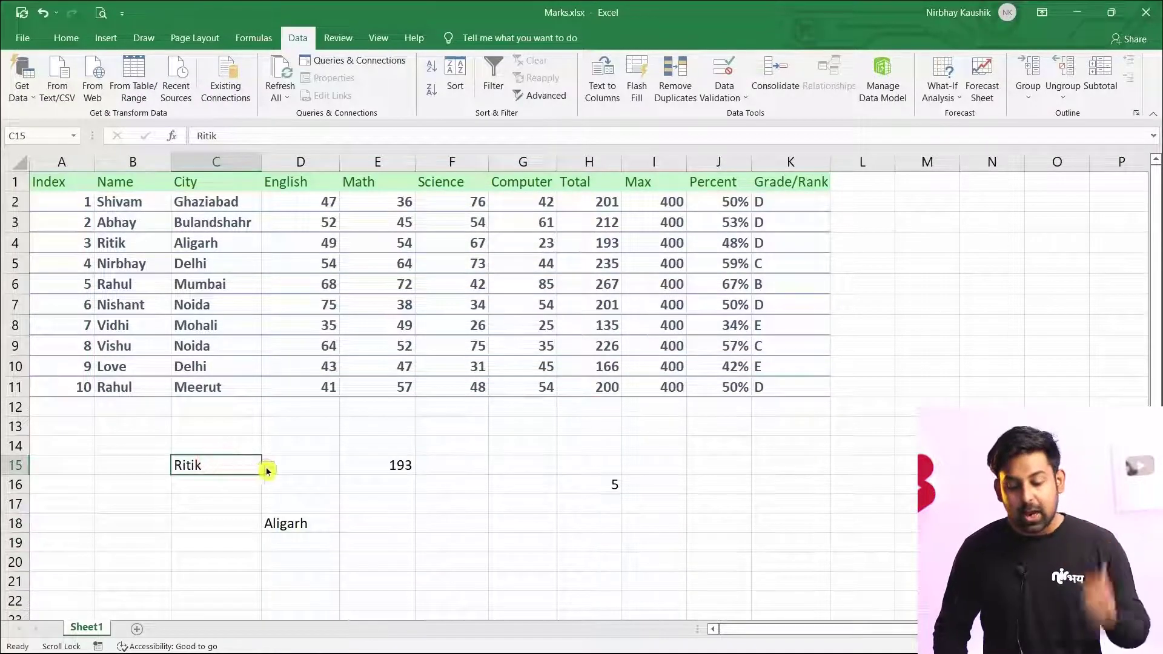
pyautogui.click(267, 467)
pyautogui.click(215, 500)
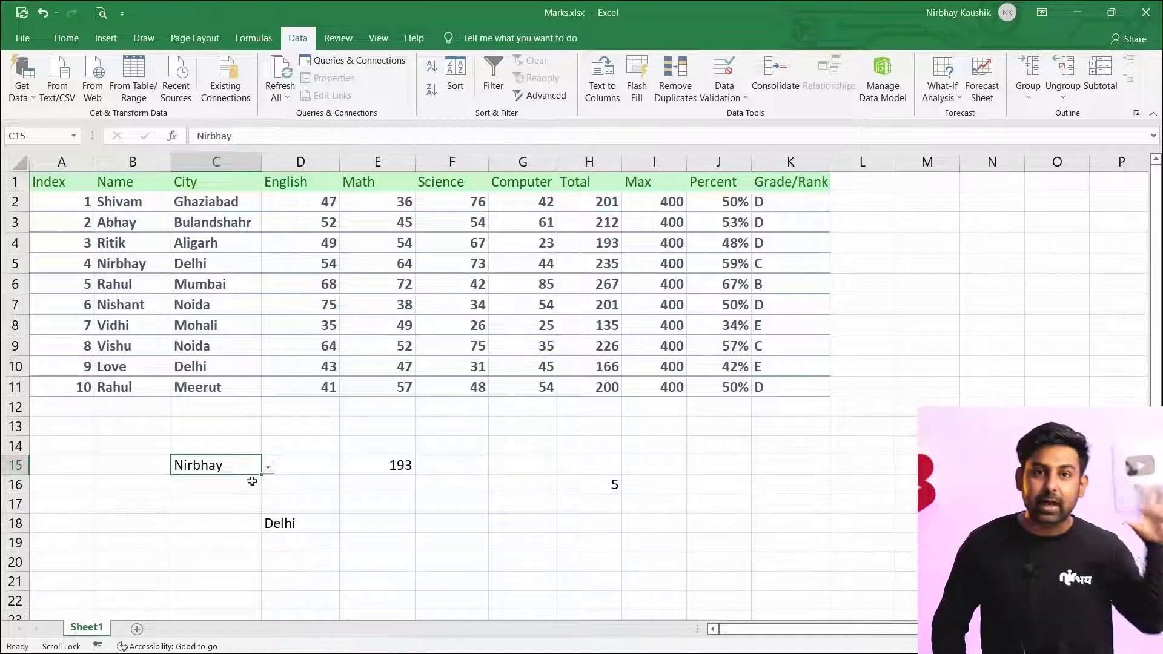
pyautogui.click(269, 467)
pyautogui.click(212, 512)
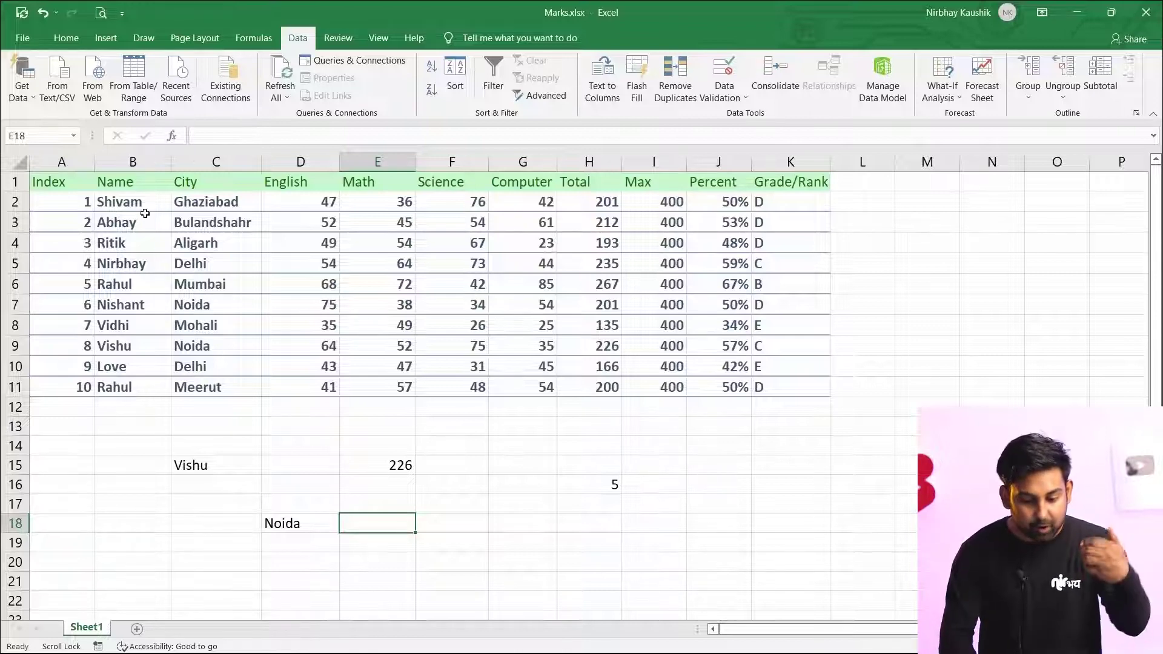
# Step: Start a MATCH formula in F18
pyautogui.click(133, 261)
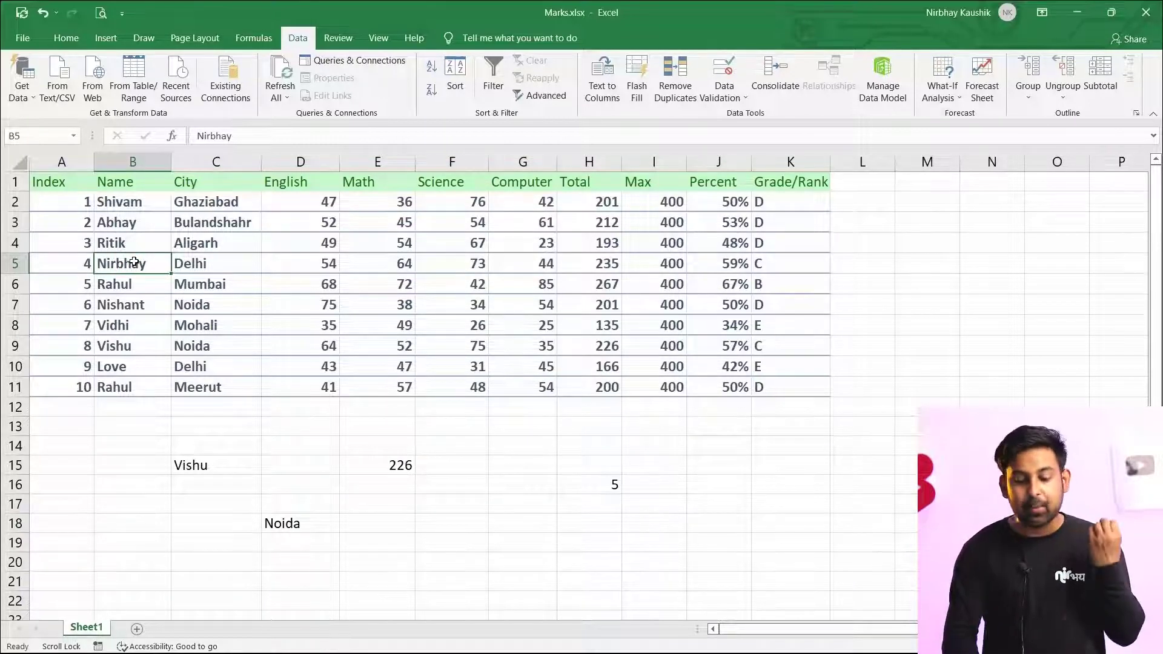
pyautogui.click(431, 522)
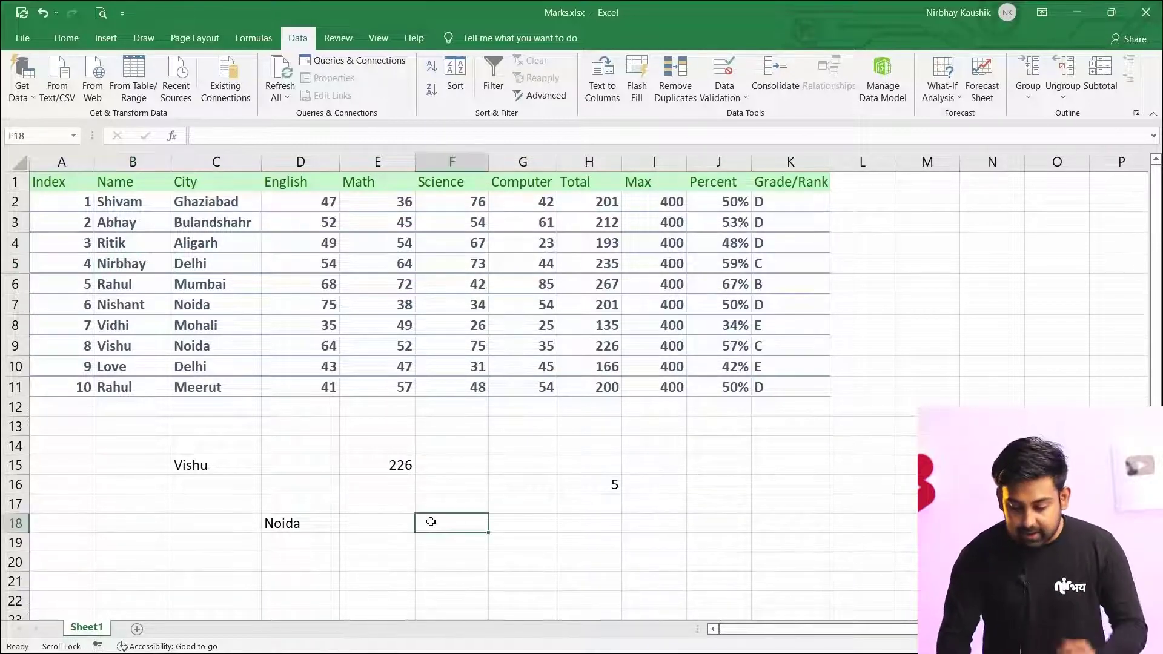
pyautogui.click(431, 522)
pyautogui.write('=')
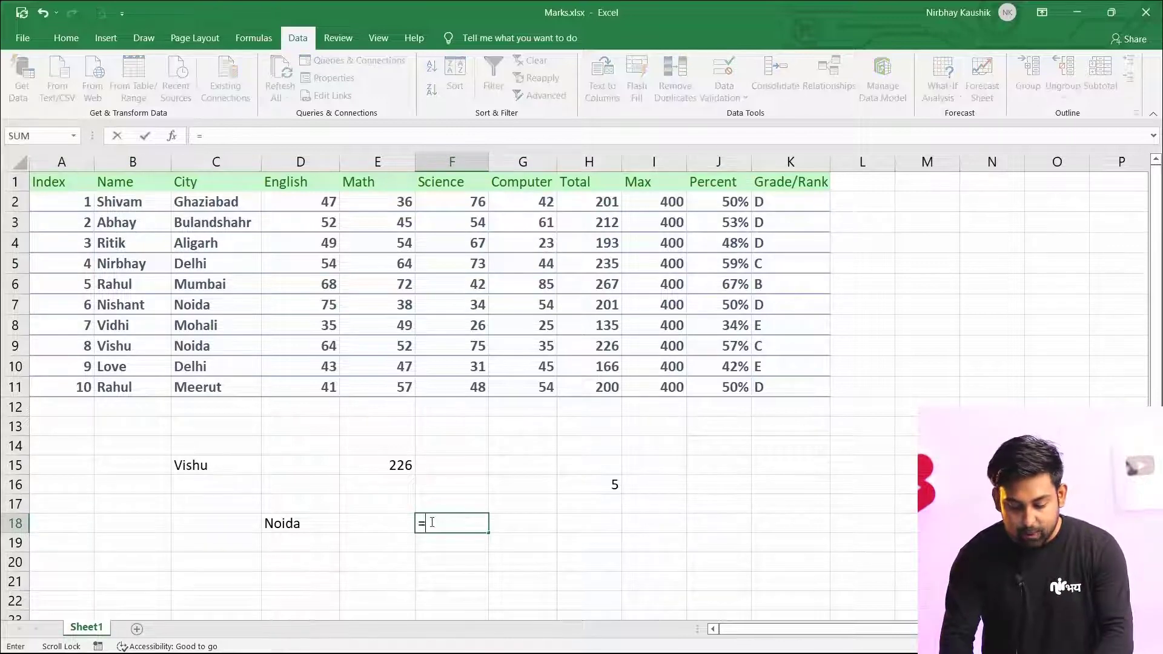
pyautogui.write('ma')
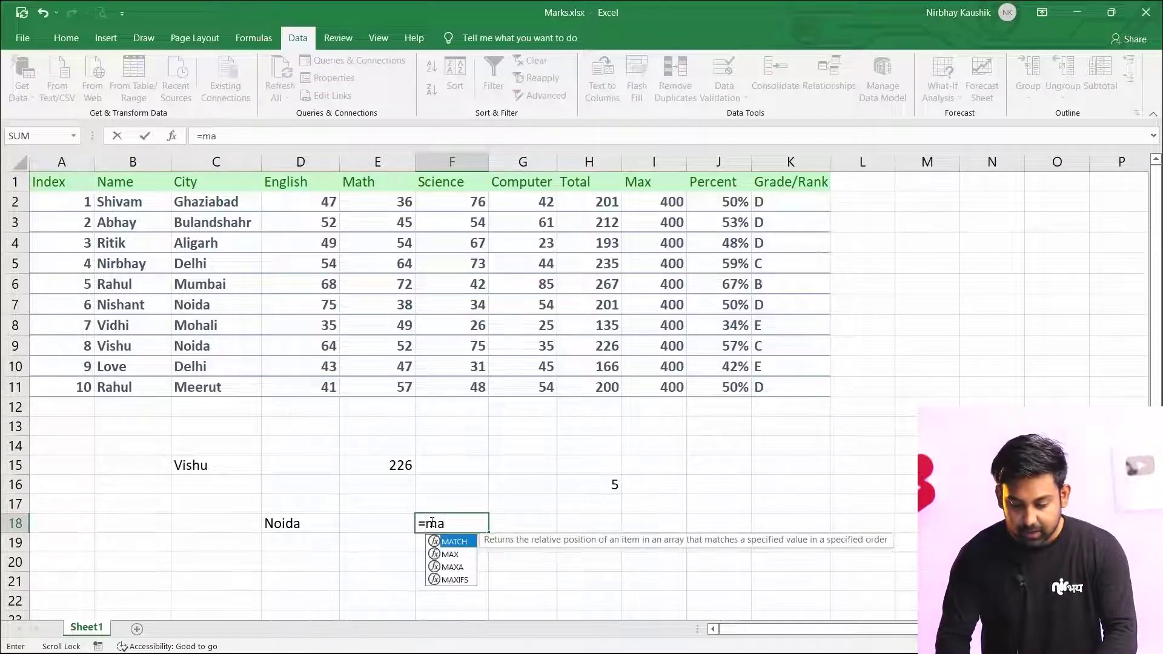
pyautogui.press('Return')
pyautogui.doubleClick(430, 523)
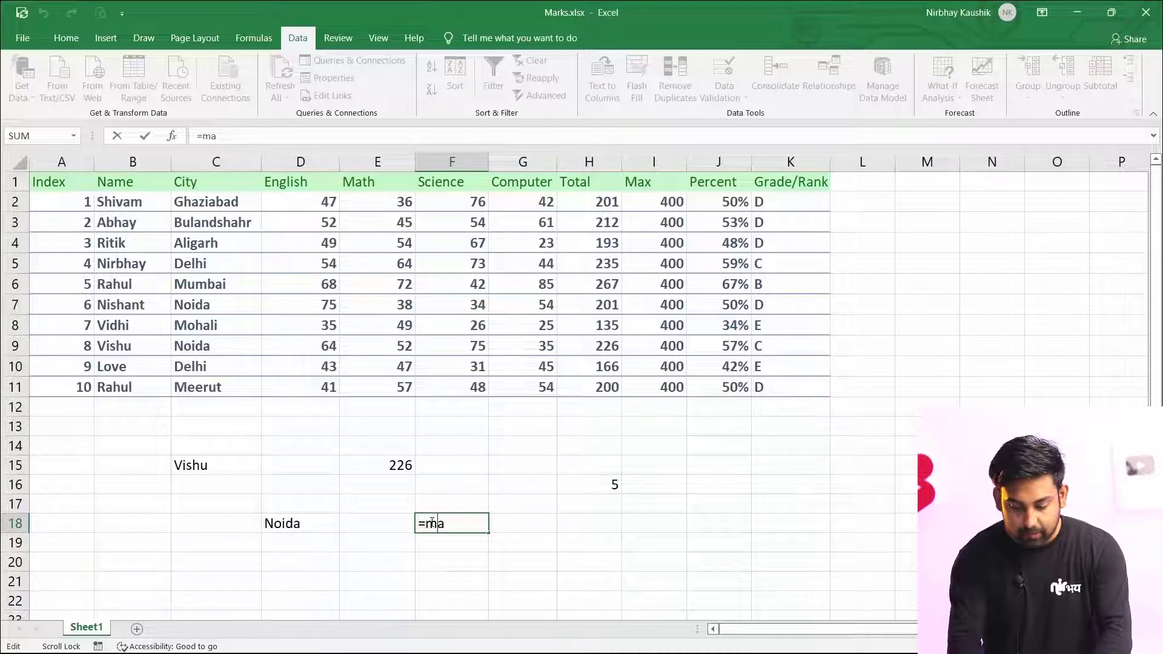
pyautogui.write('tch(')
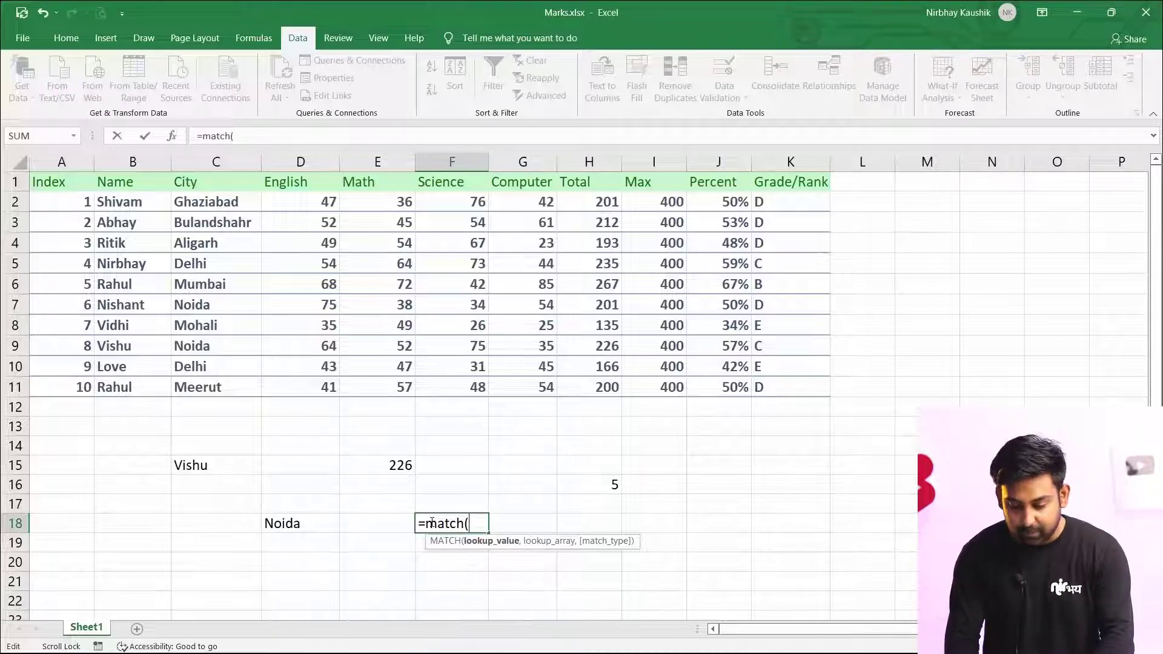
# Step: Enter the fourth student's name as quoted text for the lookup value of the MATCH formula in F18
pyautogui.write('"')
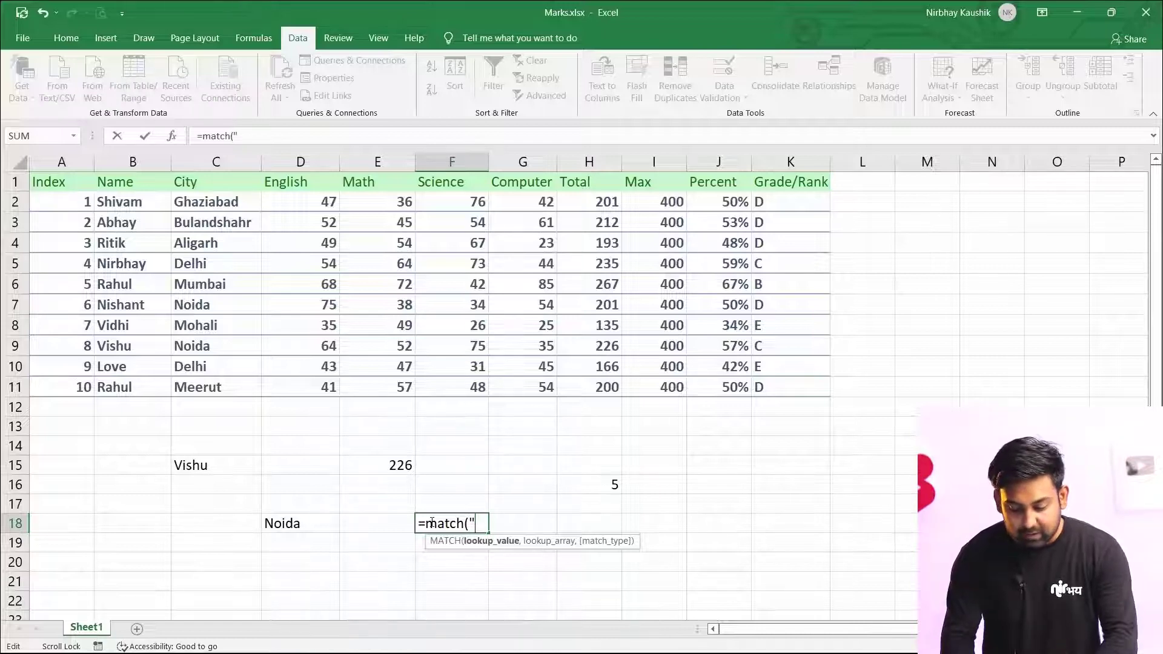
pyautogui.write('Nirbhay"')
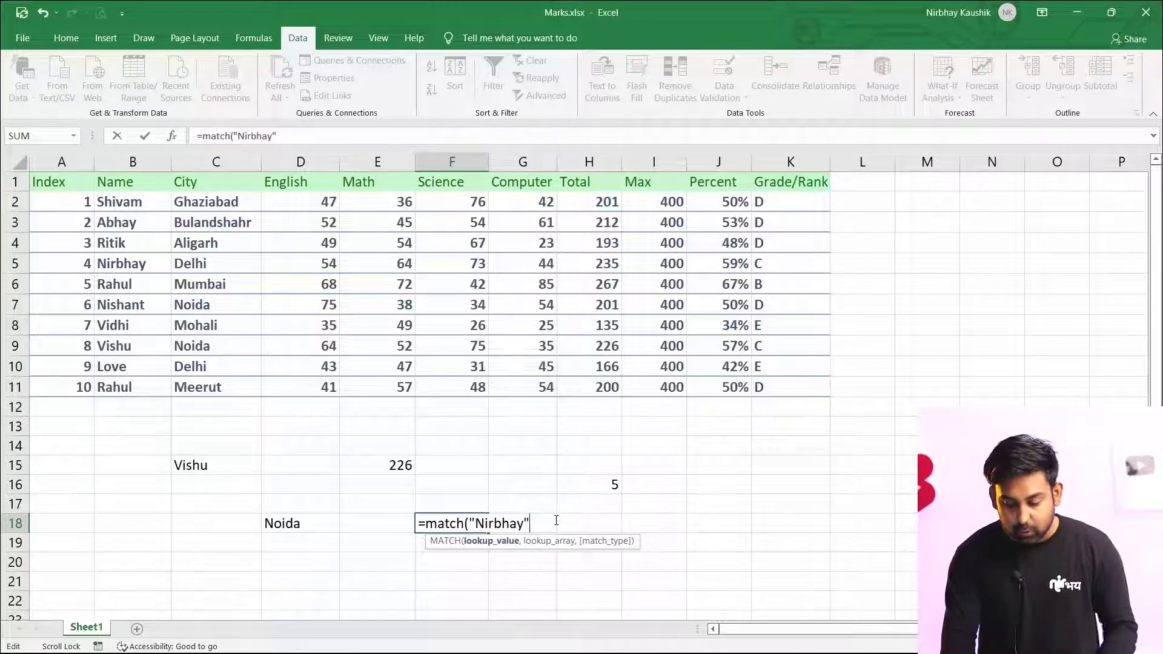
pyautogui.write(',')
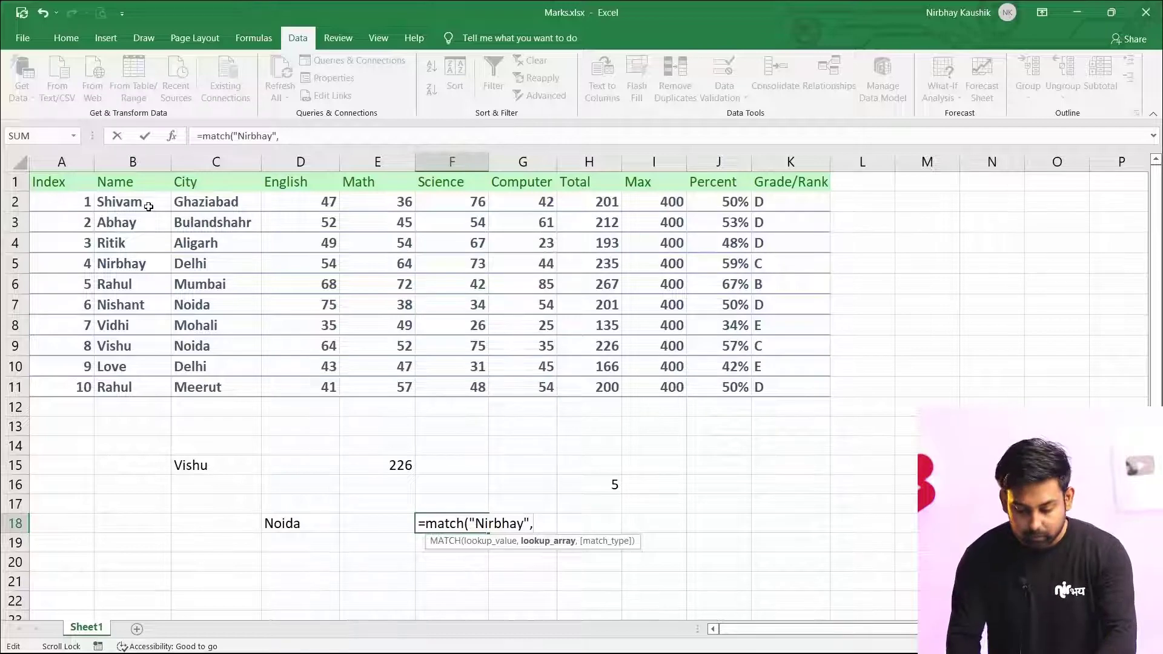
pyautogui.write('b2:')
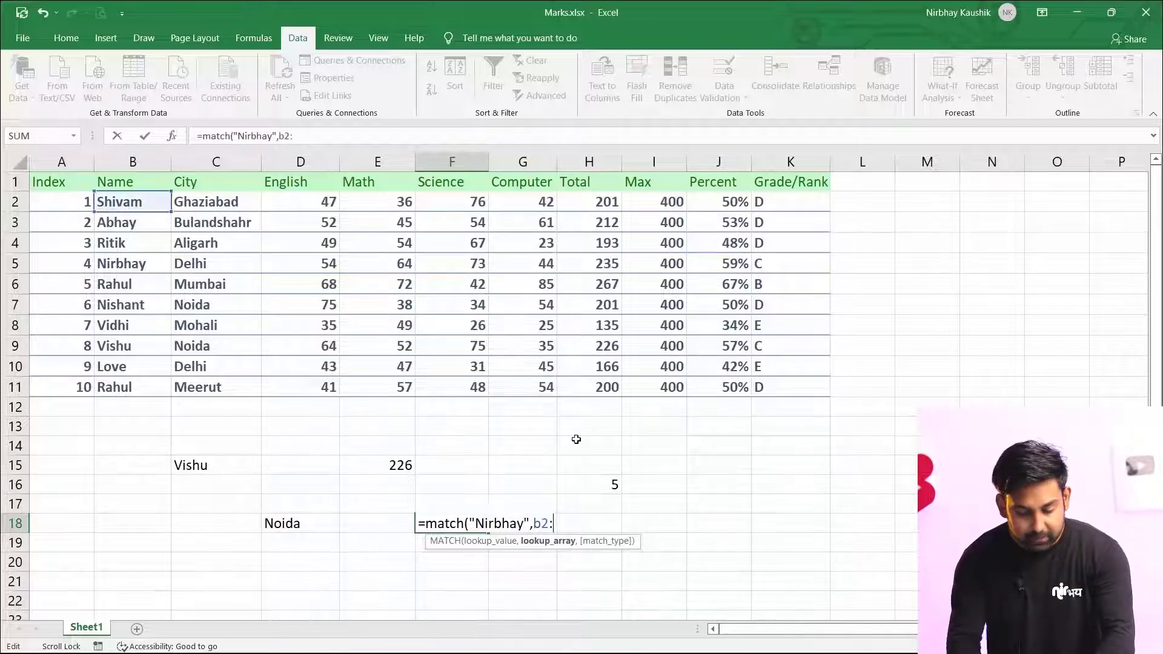
pyautogui.write('b11')
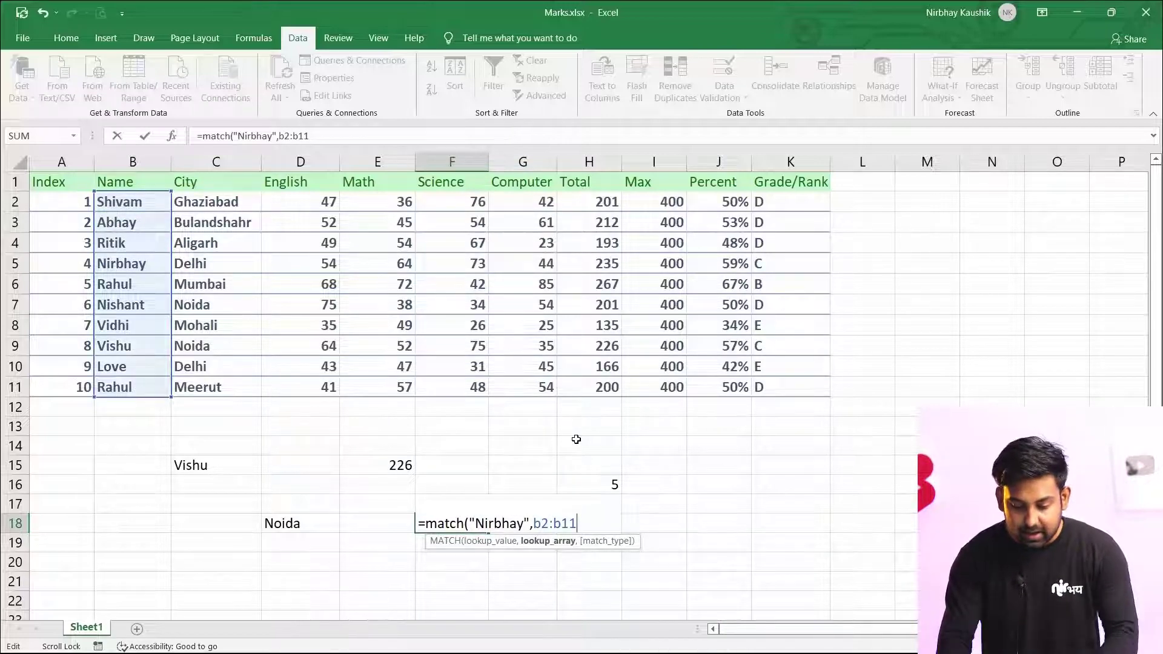
pyautogui.press('BackSpace')
pyautogui.press('BackSpace')
pyautogui.press('BackSpace')
pyautogui.press('BackSpace')
pyautogui.press('BackSpace')
pyautogui.press('BackSpace')
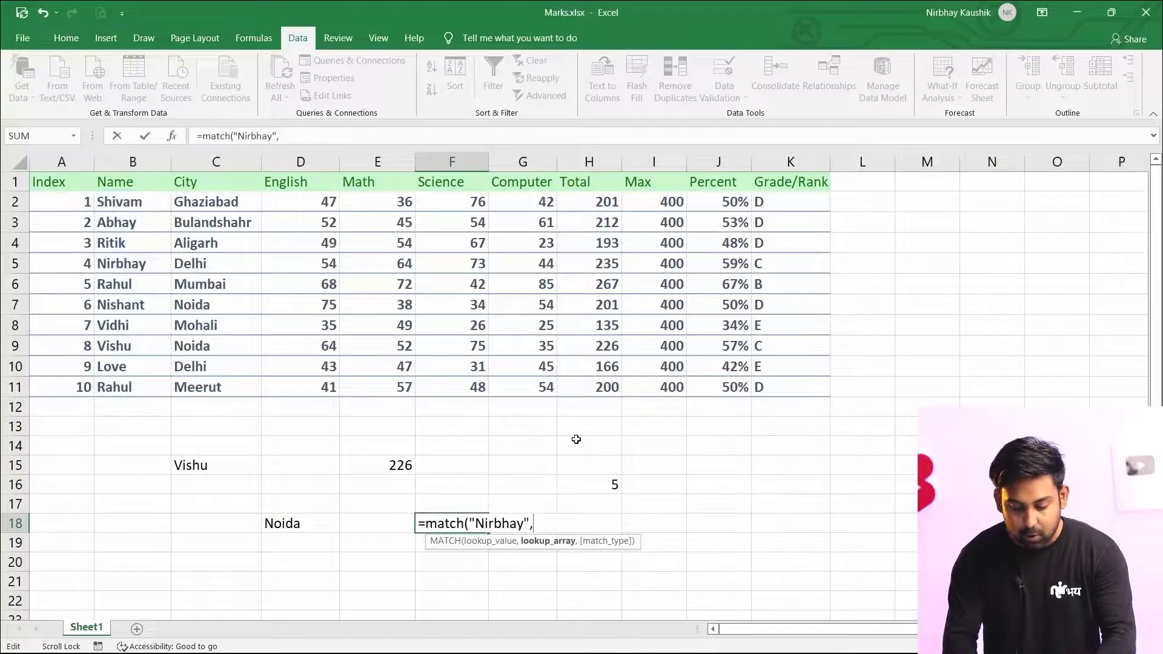
# Step: Complete the MATCH formula in F18 with the named range Name and match type 0, and check it against the fourth student's index and name
pyautogui.write('Name')
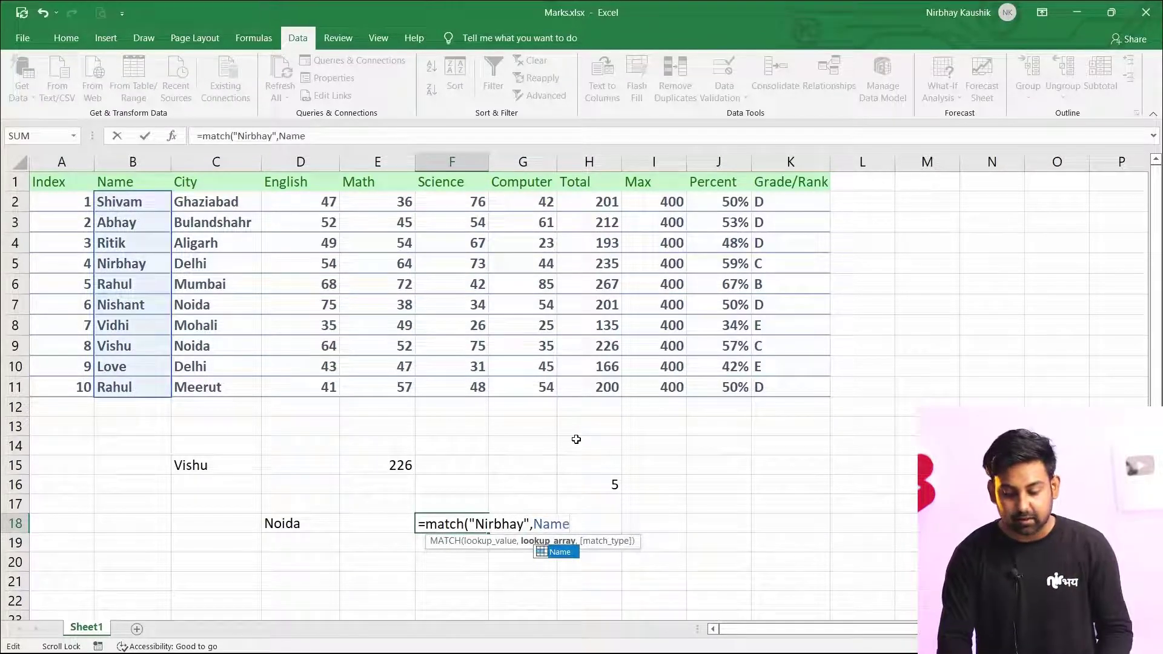
pyautogui.click(572, 553)
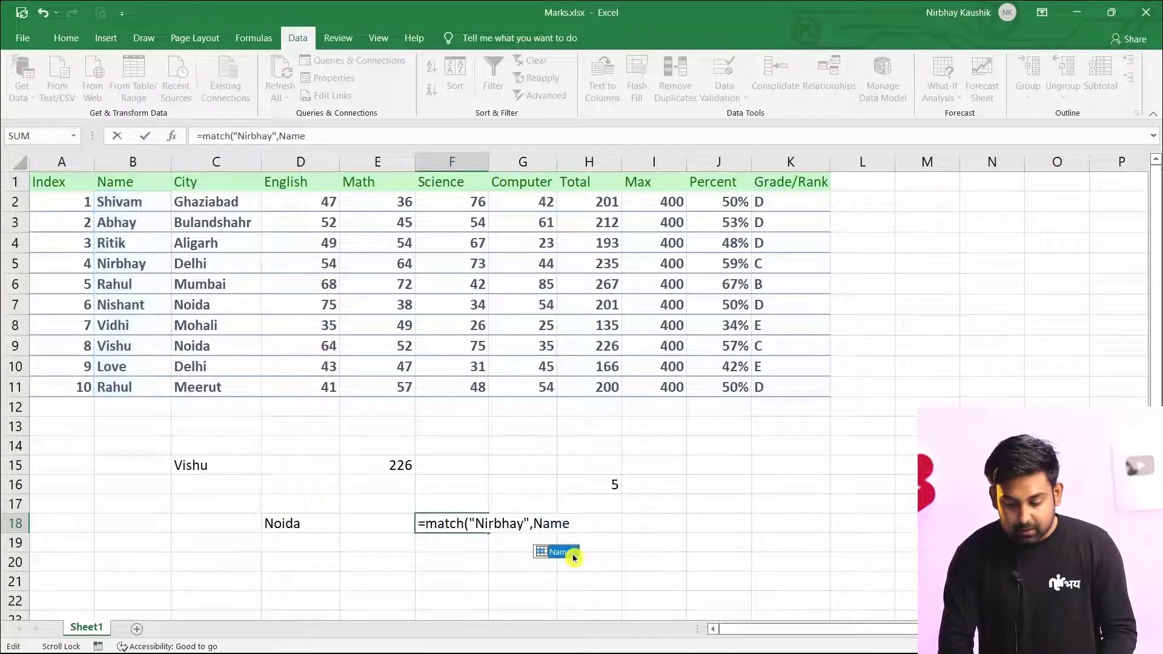
pyautogui.write(',')
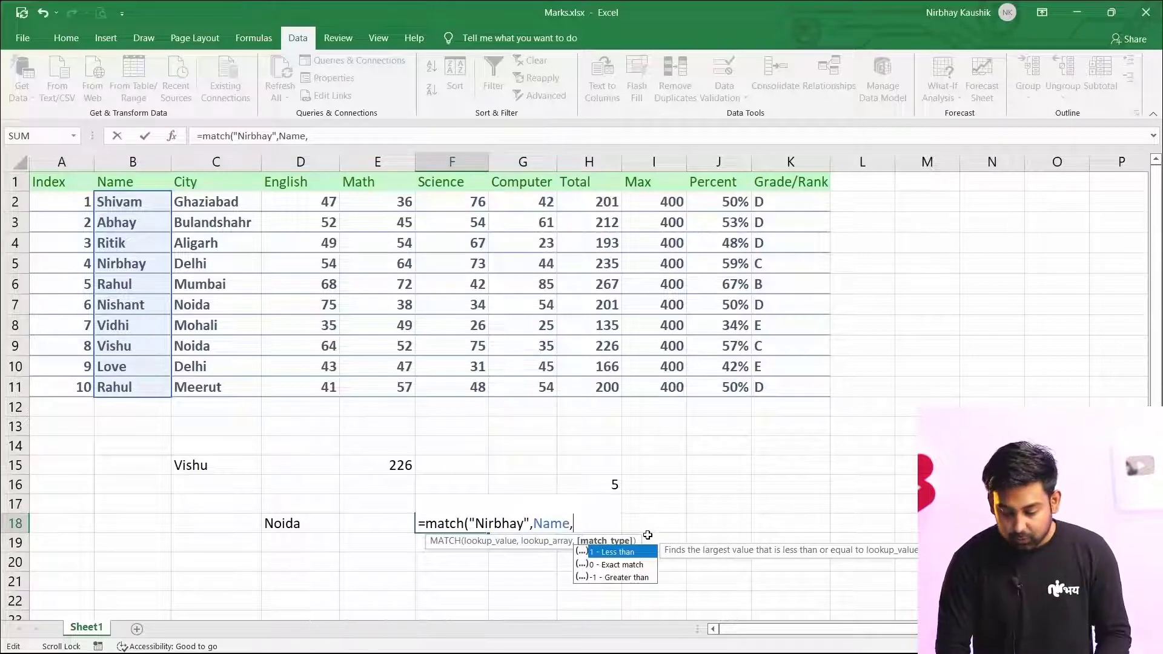
pyautogui.write('0')
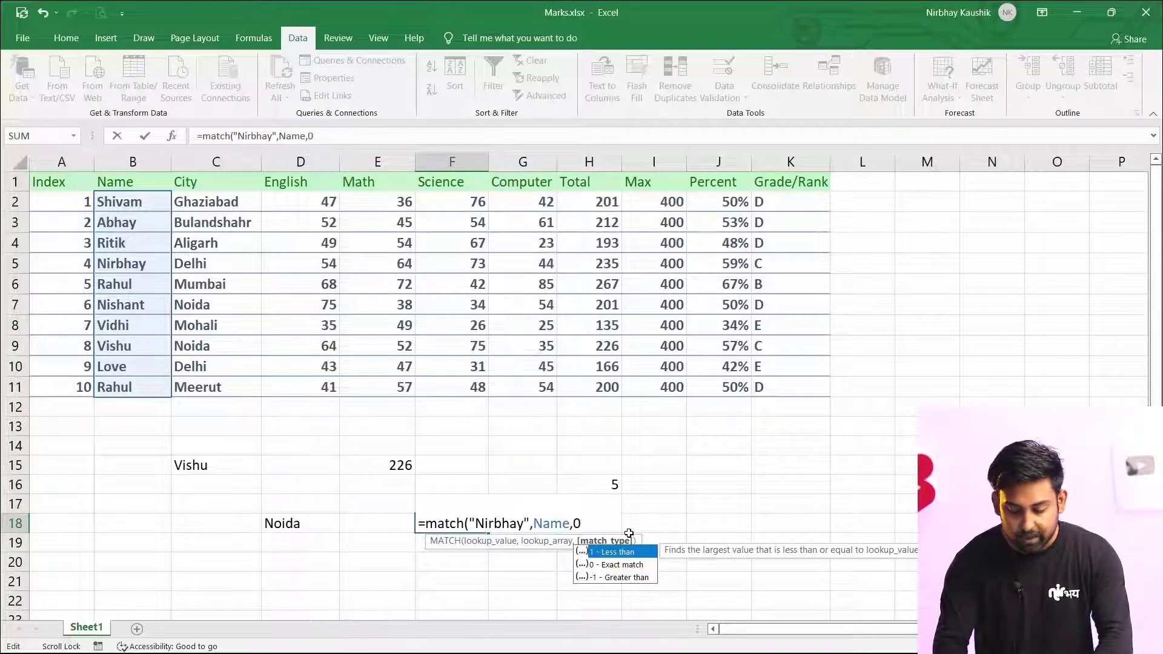
pyautogui.write(')')
pyautogui.press('Return')
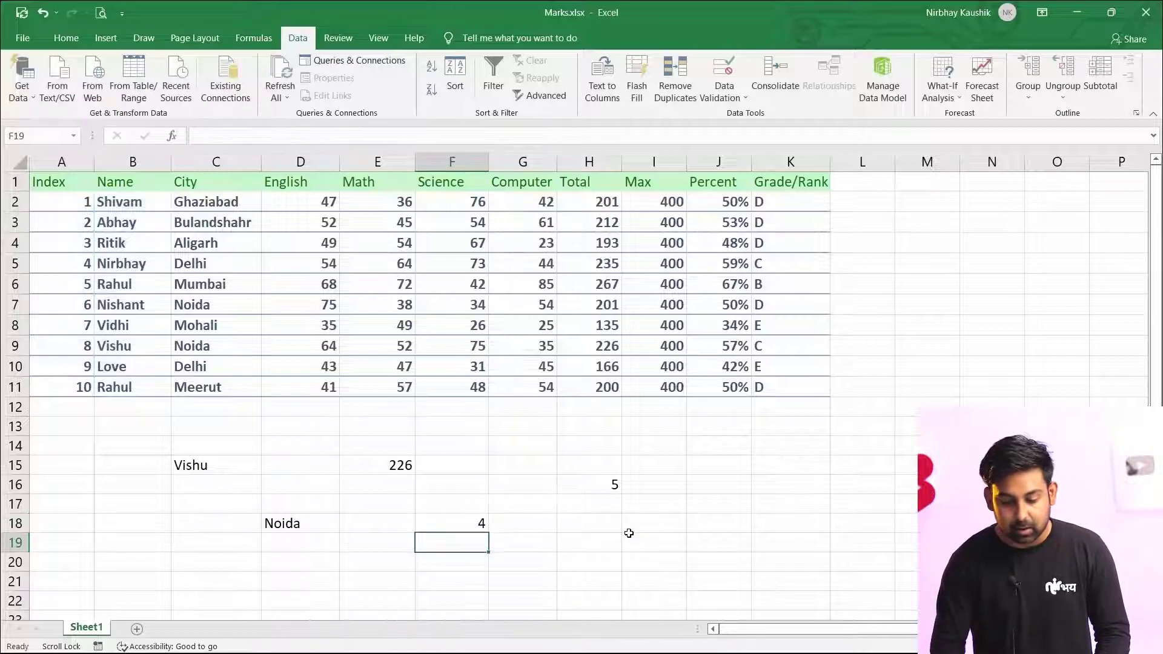
pyautogui.click(478, 523)
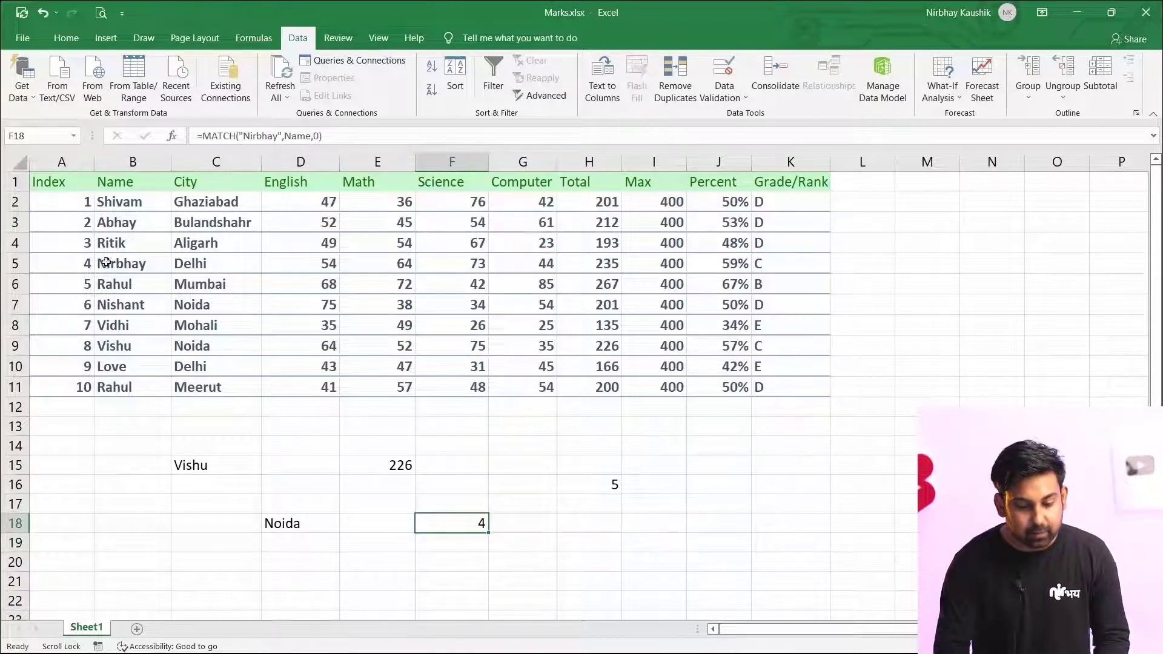
pyautogui.click(78, 202)
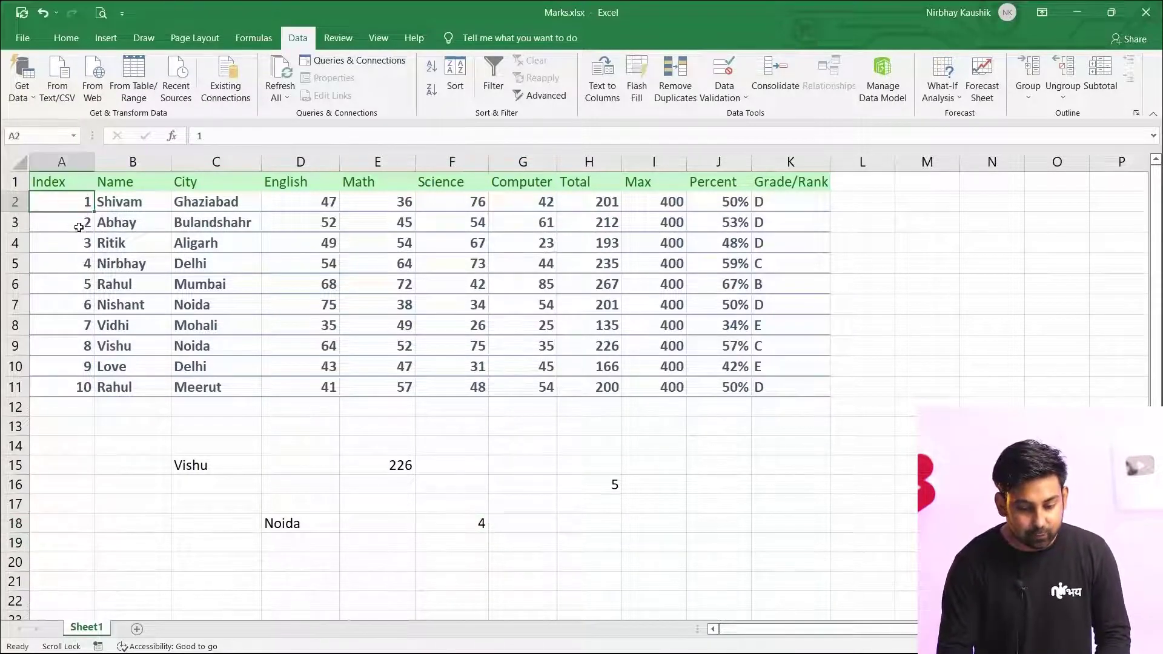
pyautogui.click(76, 261)
pyautogui.click(112, 263)
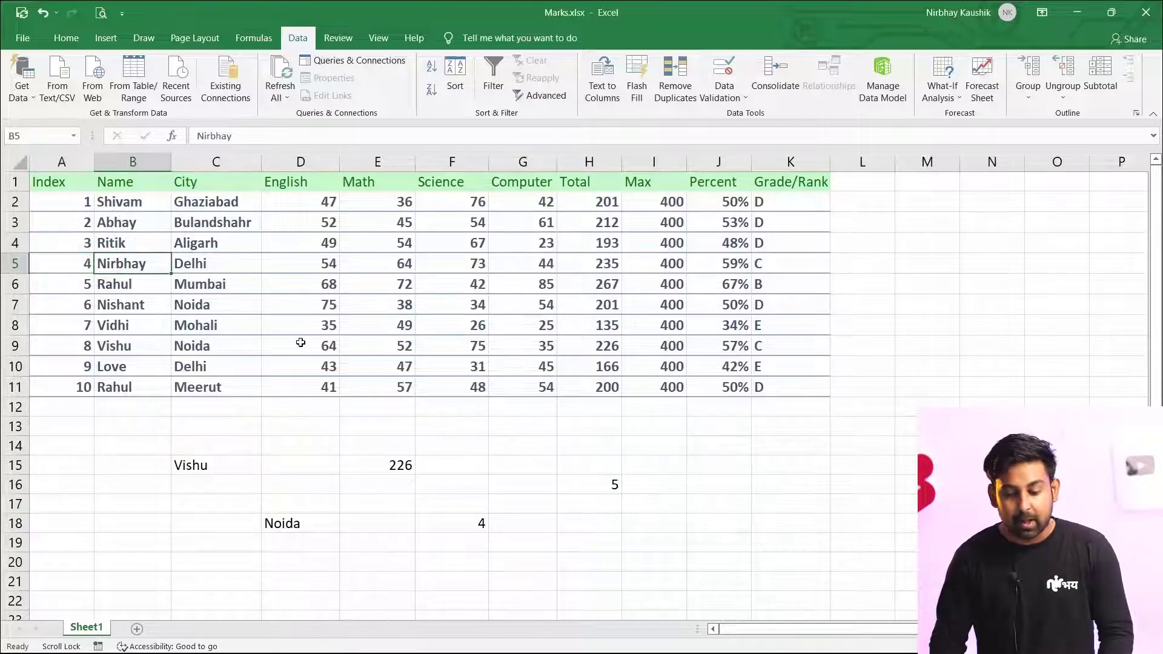